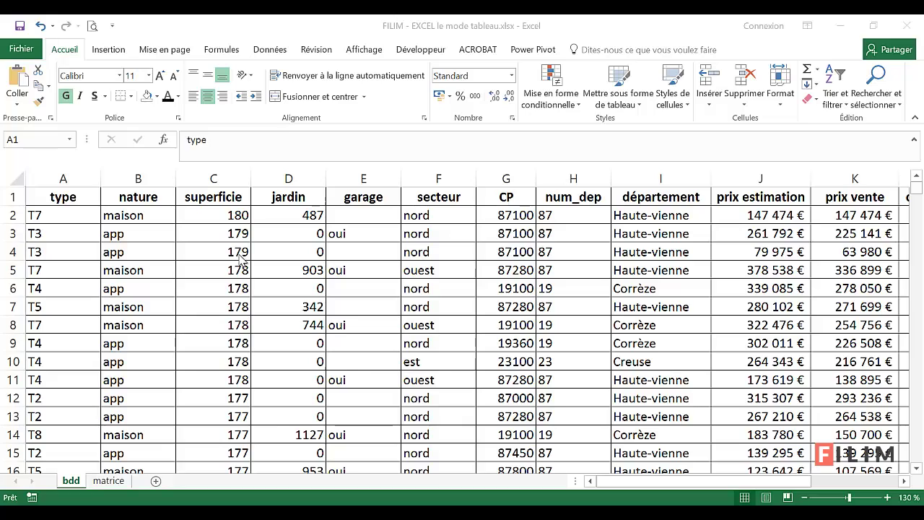
Step: Examine the type, nature, superficie, jardin, garage, secteur and CP columns of the bdd sheet
click(393, 285)
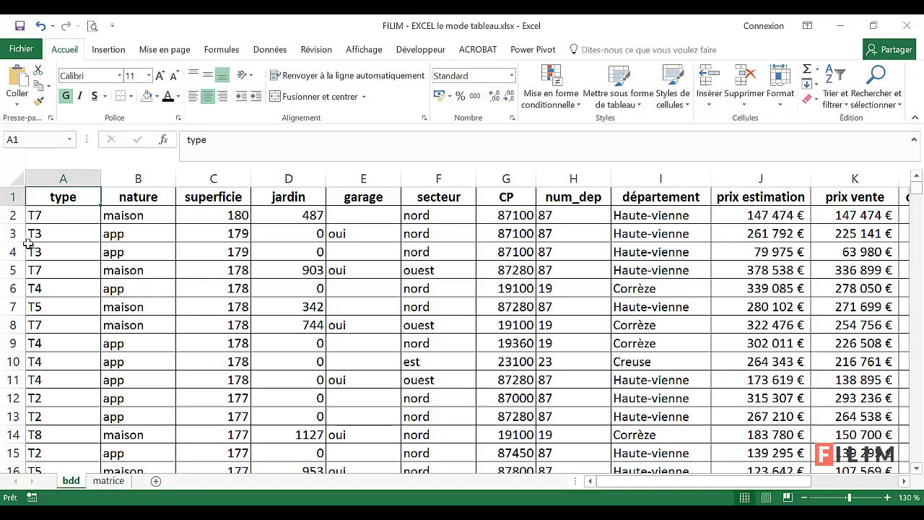
click(64, 182)
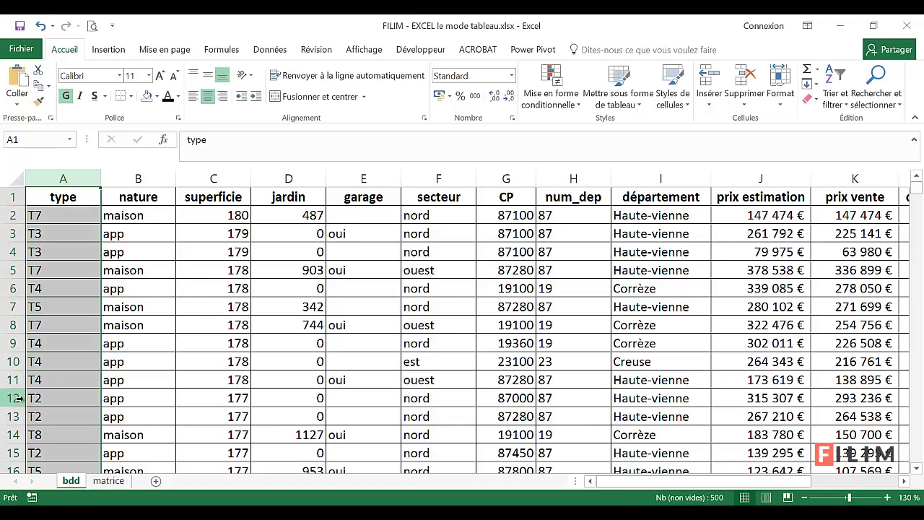
drag(64, 185, 155, 233)
click(155, 215)
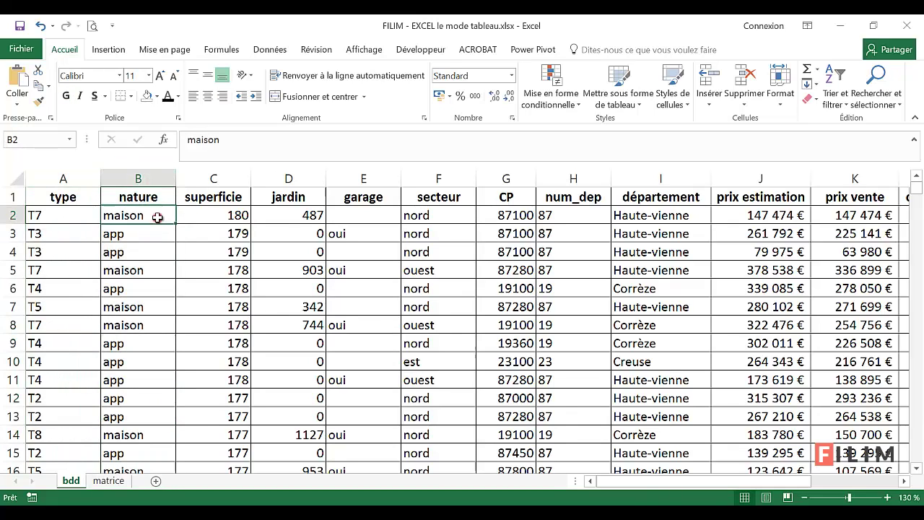
click(155, 234)
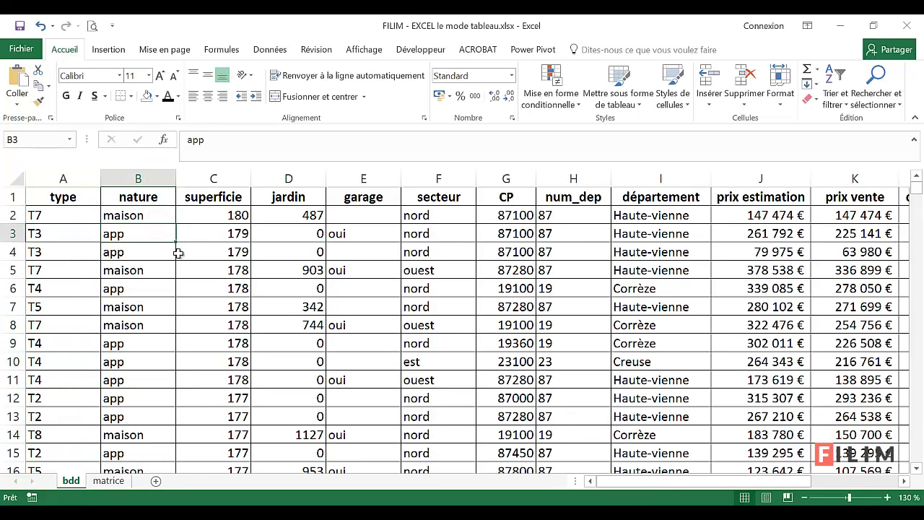
drag(213, 177, 213, 178)
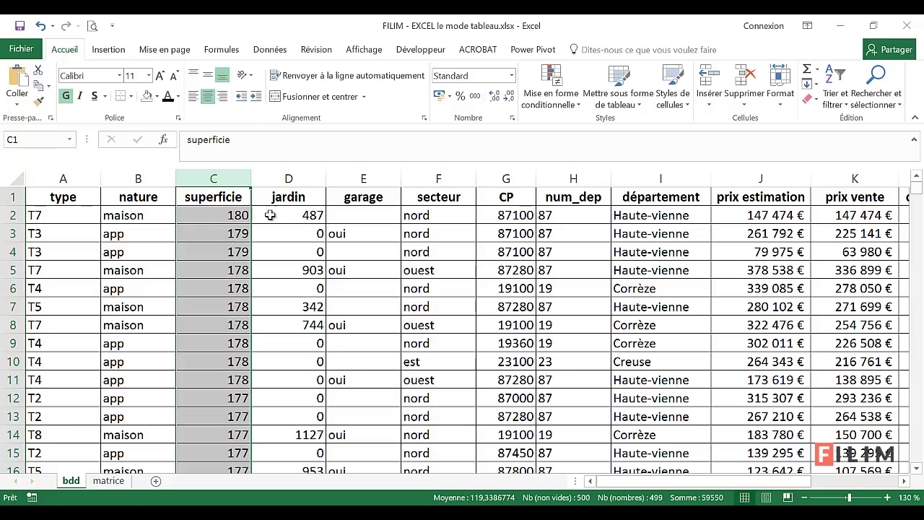
click(299, 178)
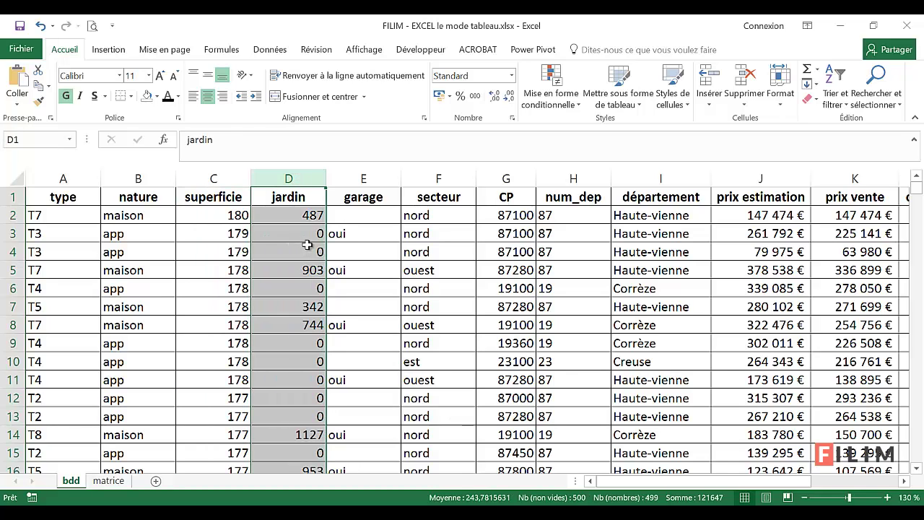
click(372, 180)
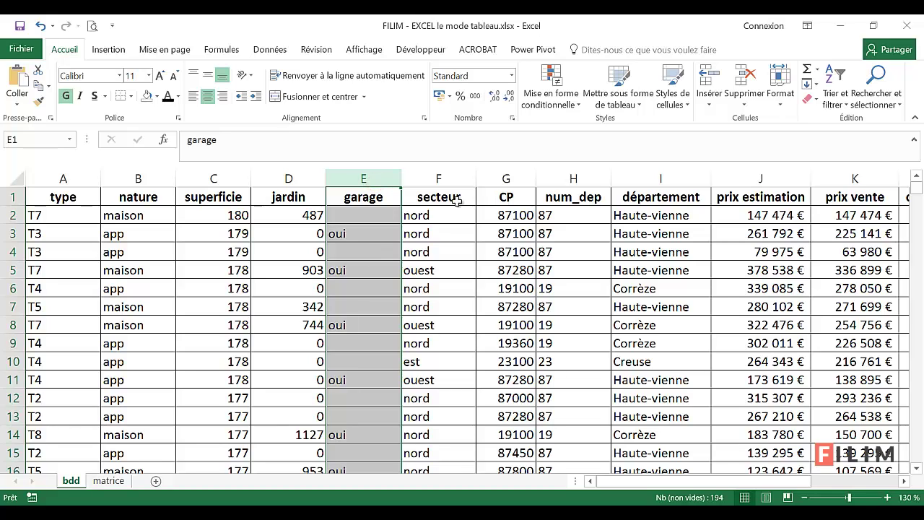
click(464, 178)
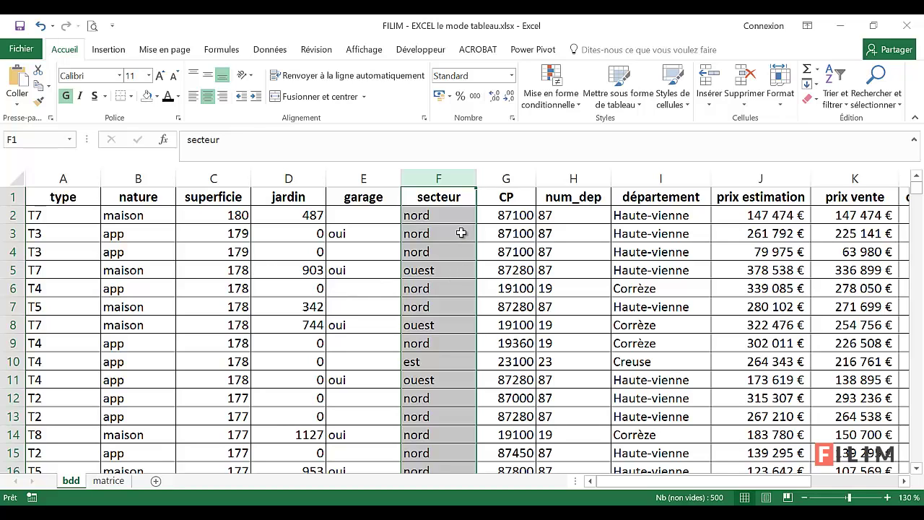
click(492, 179)
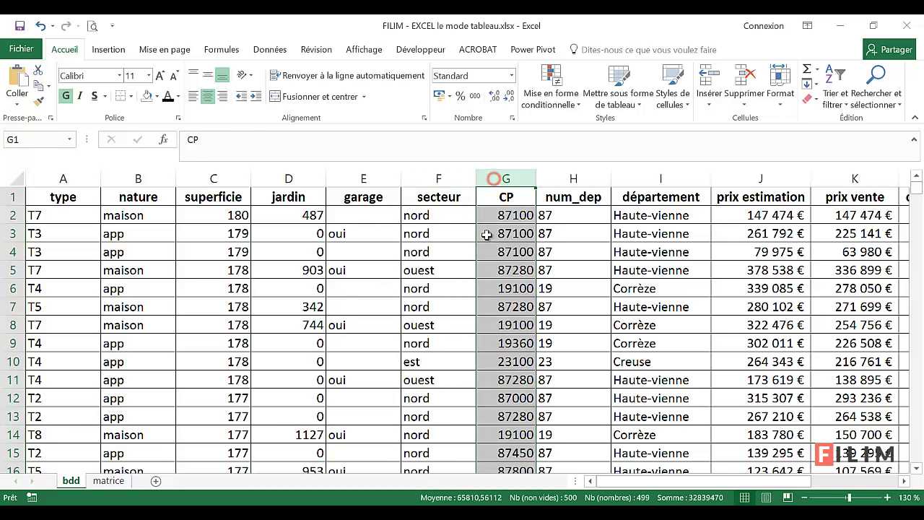
Step: Inspect the formulas in the first rows of the num_dep and département columns
click(571, 214)
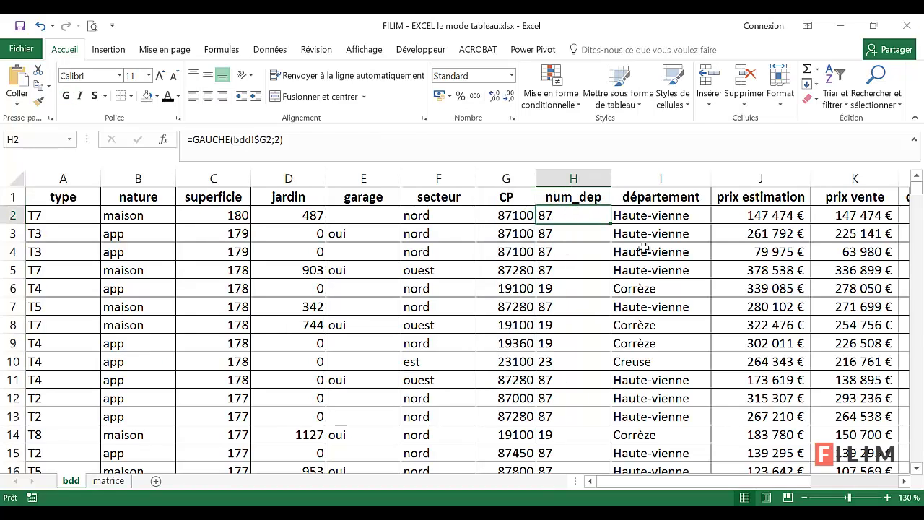
click(663, 221)
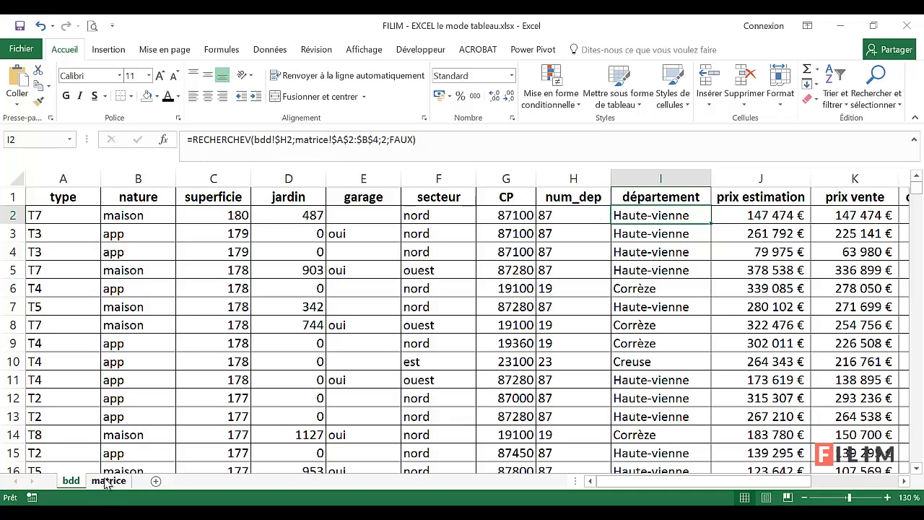
click(654, 237)
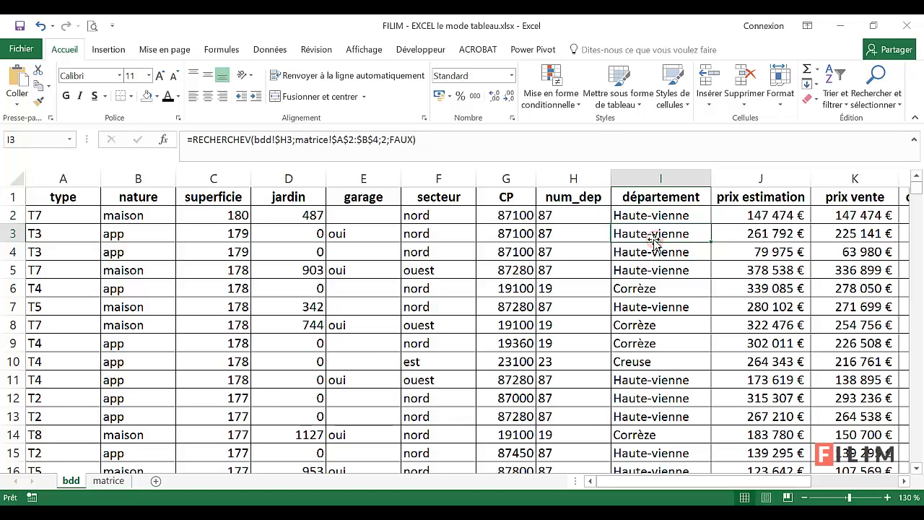
click(561, 247)
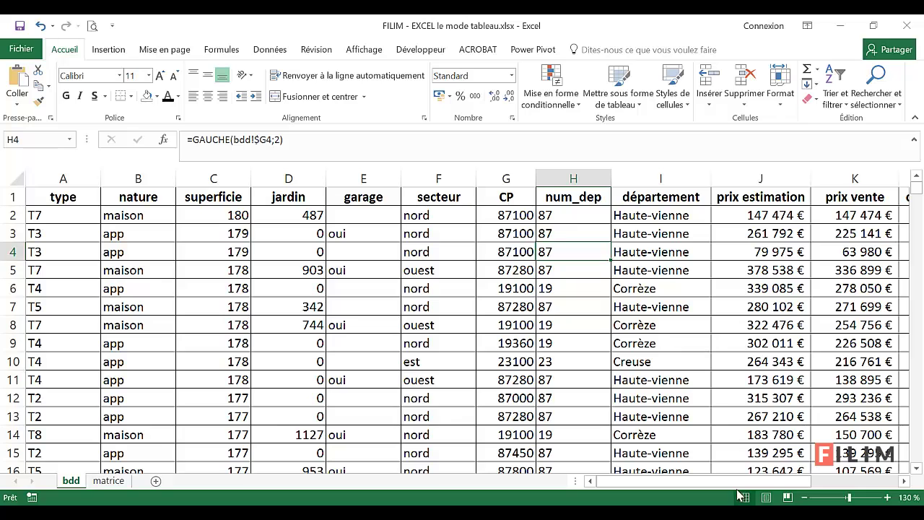
Step: Compare the prix estimation and prix vente values in the first two data rows
drag(779, 483, 822, 486)
click(444, 220)
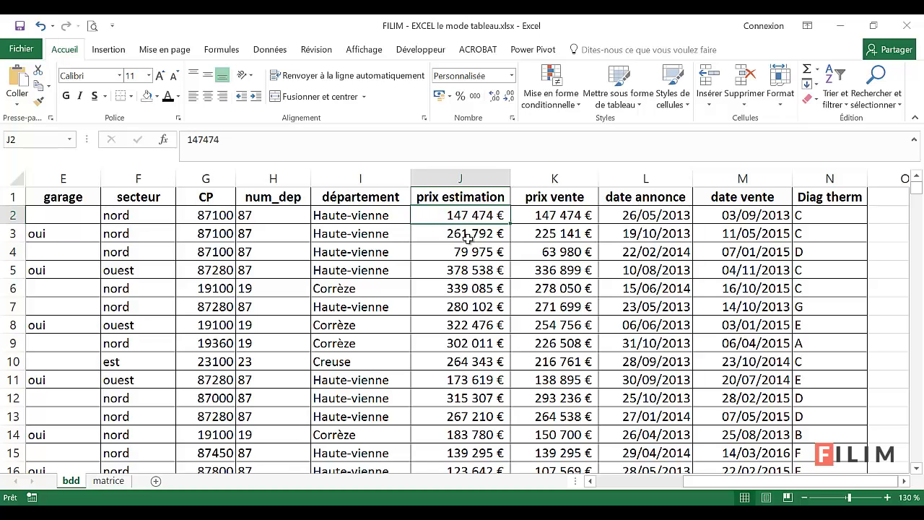
click(531, 218)
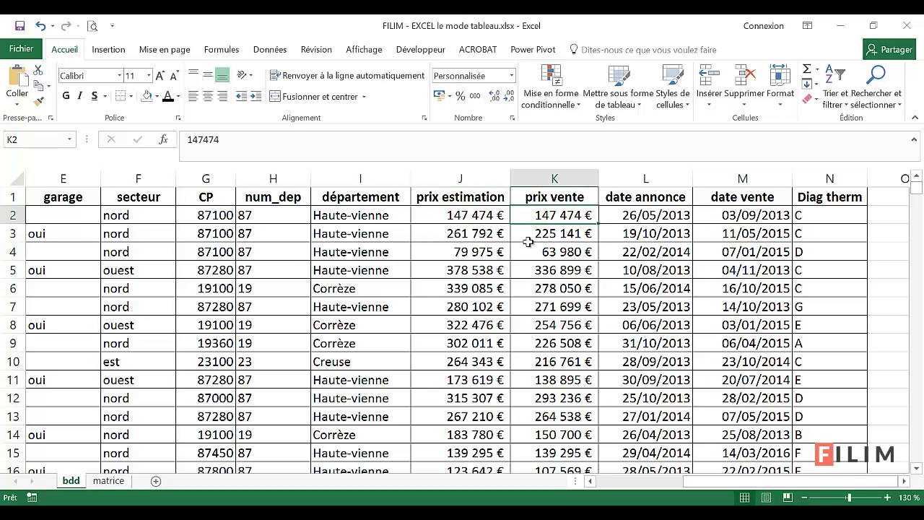
drag(454, 212, 539, 215)
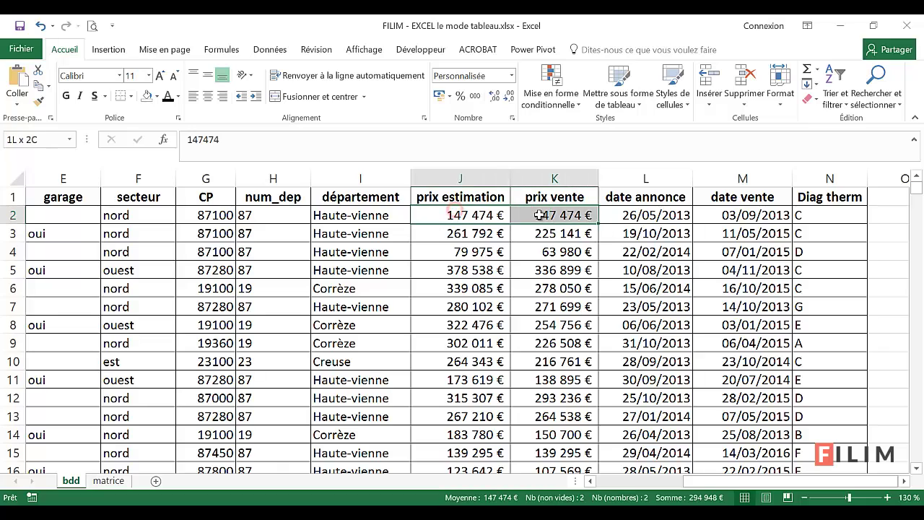
drag(466, 232, 551, 233)
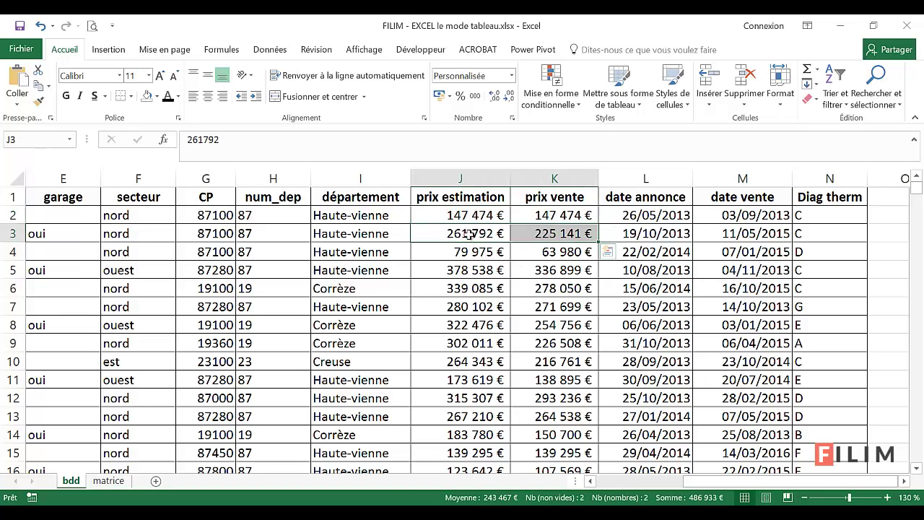
Step: Examine the date annonce, date vente and Diag therm columns, including the thermal ratings further down
click(655, 218)
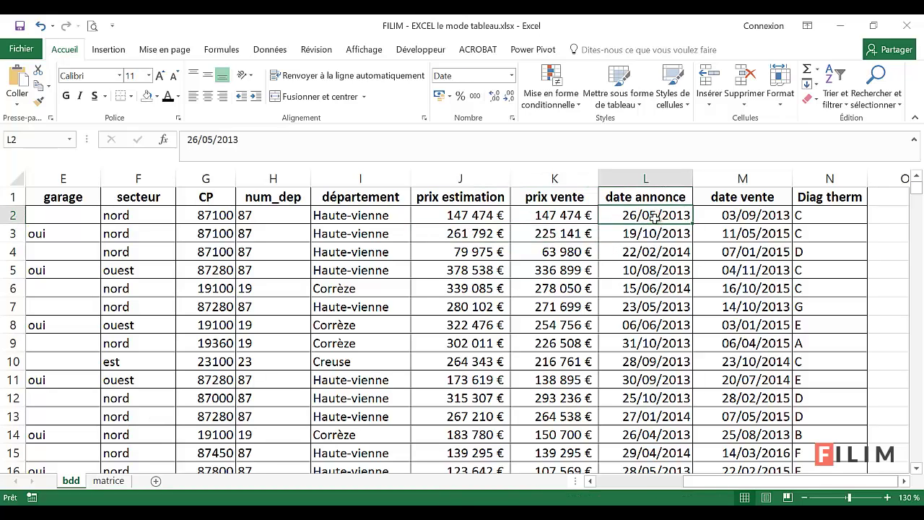
click(734, 215)
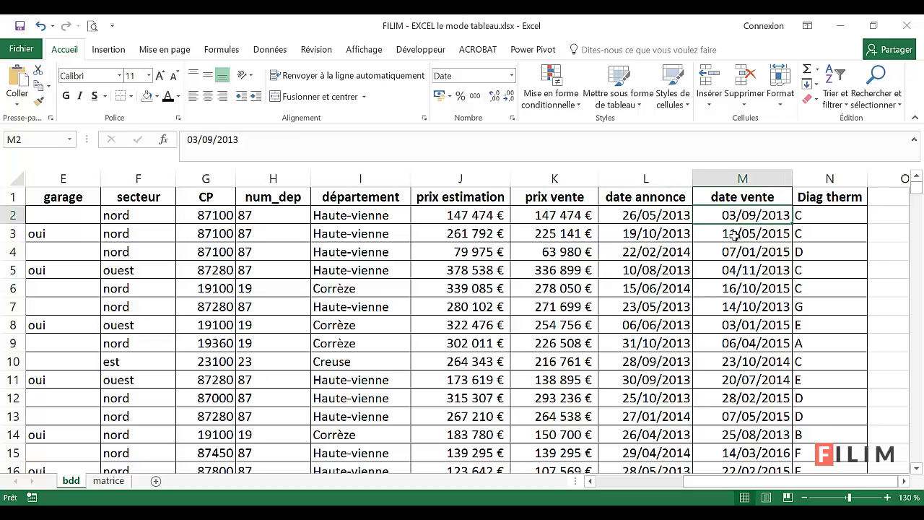
click(828, 216)
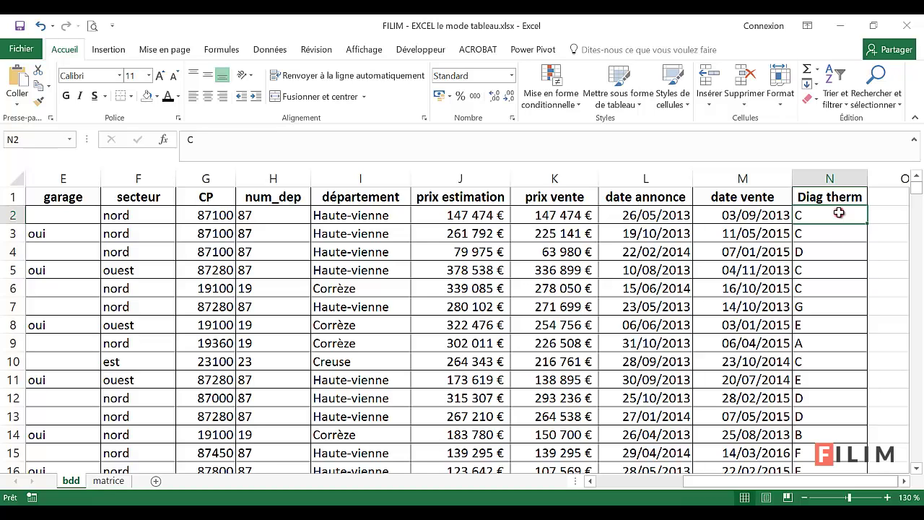
click(815, 322)
scroll(818, 320, down, 3)
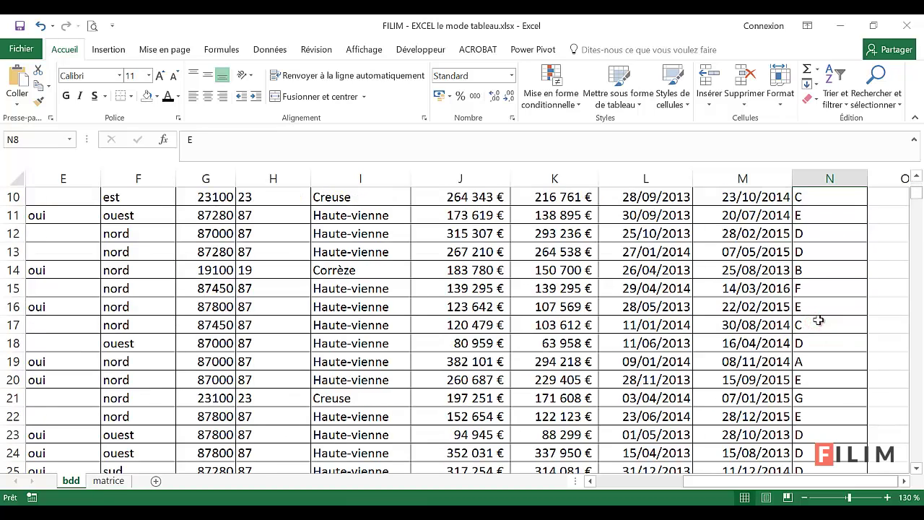
scroll(818, 320, down, 3)
scroll(821, 320, up, 6)
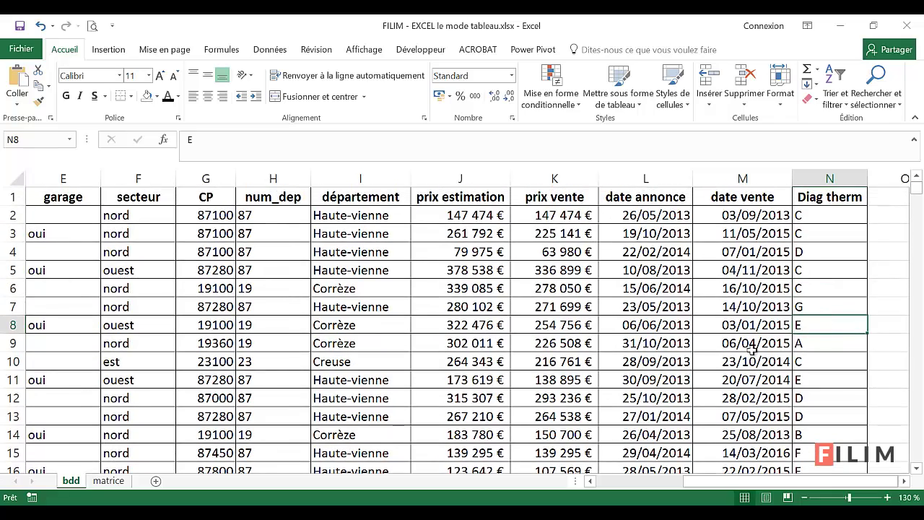
Step: Review the jardin, garage and secteur headers, the superficie values and the whole header row
drag(722, 481, 577, 479)
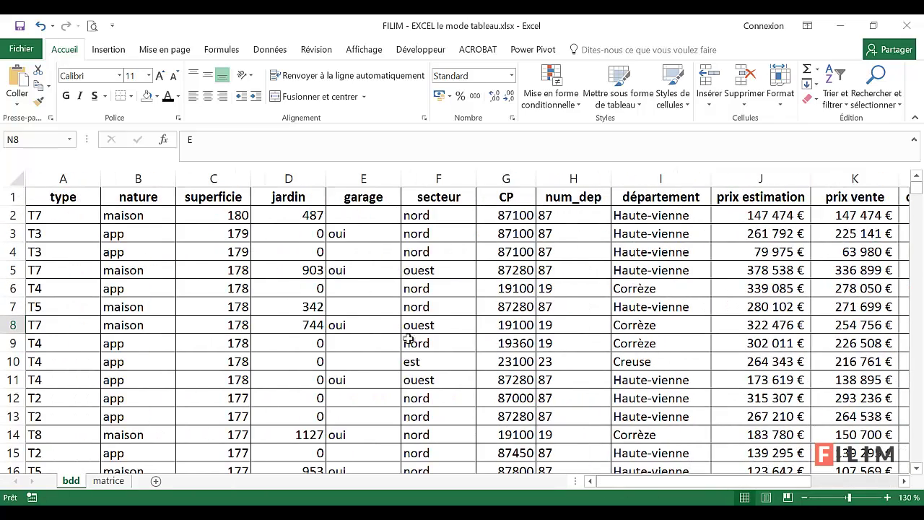
click(310, 309)
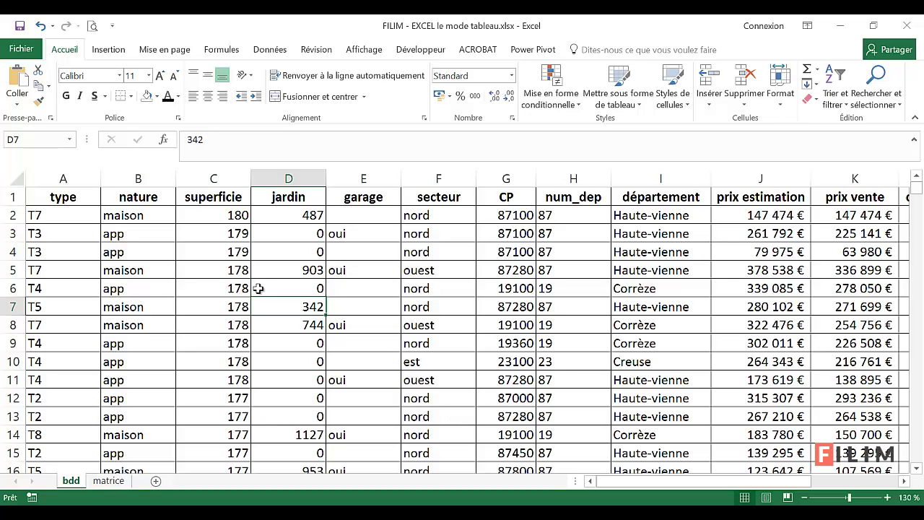
click(300, 196)
click(378, 195)
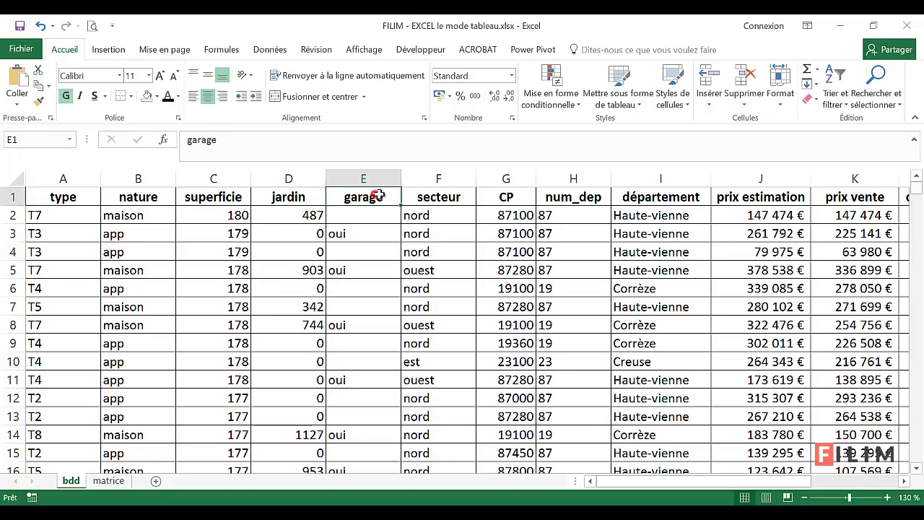
click(423, 196)
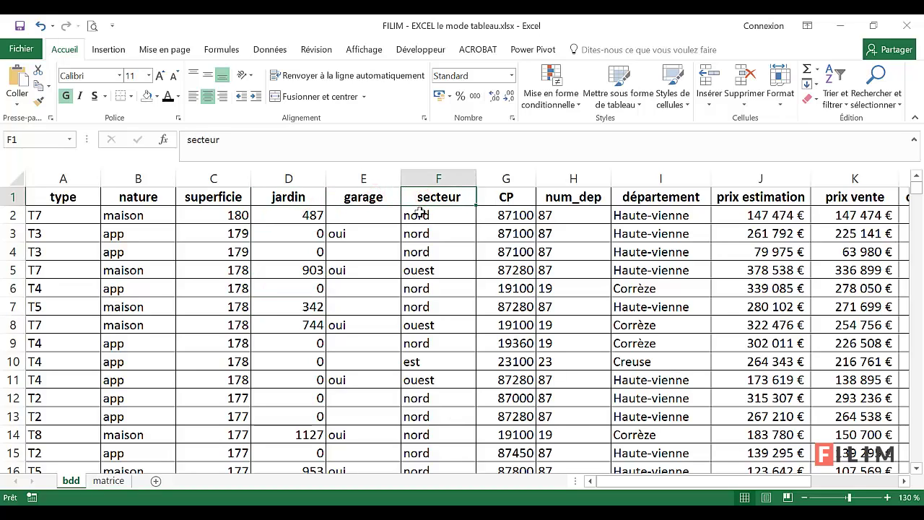
click(226, 217)
drag(226, 216, 211, 377)
click(195, 417)
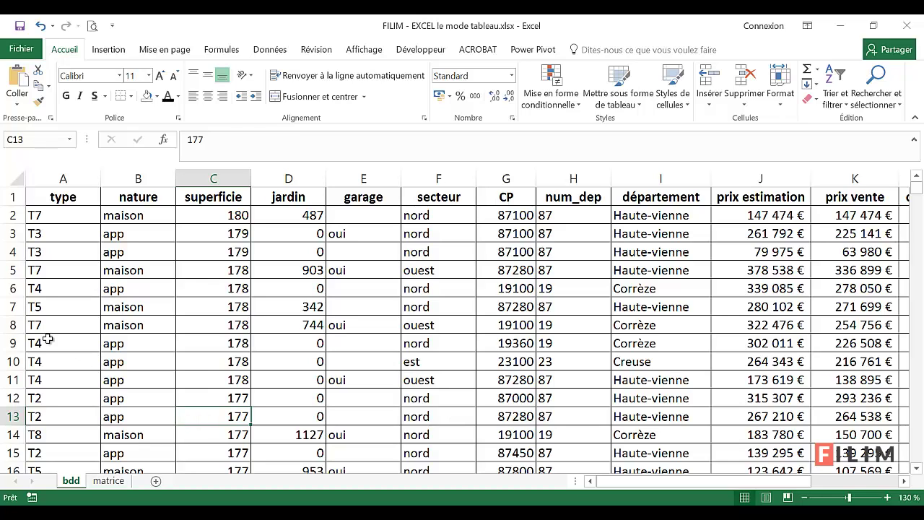
click(12, 197)
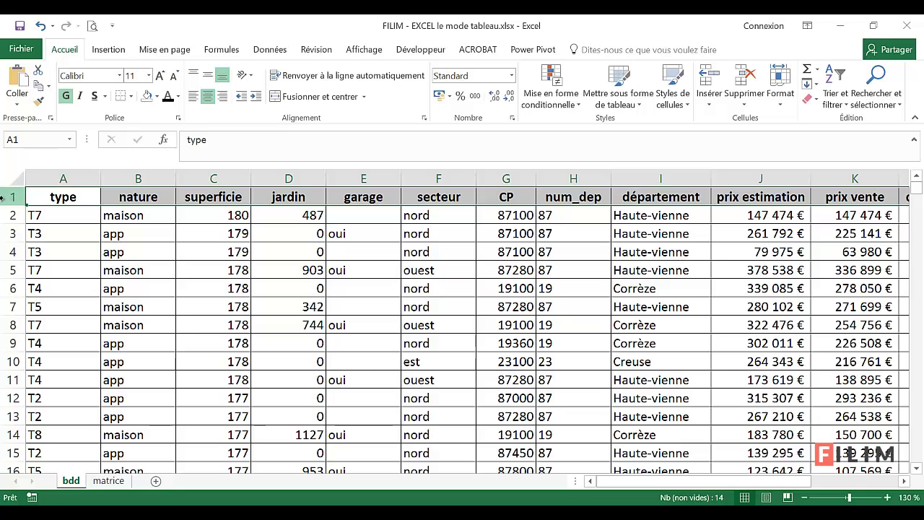
Step: Turn on filtering for the bdd data range from a cell in the jardin column, and remove it again
click(286, 287)
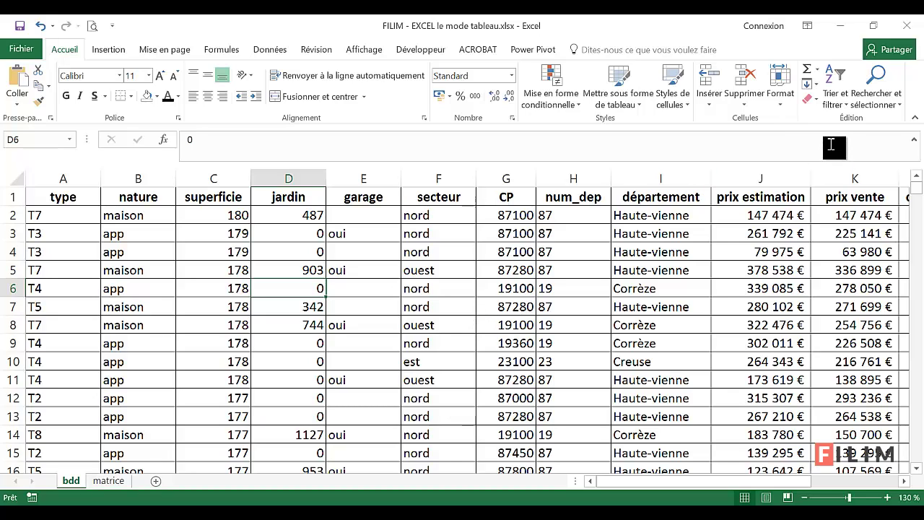
click(838, 98)
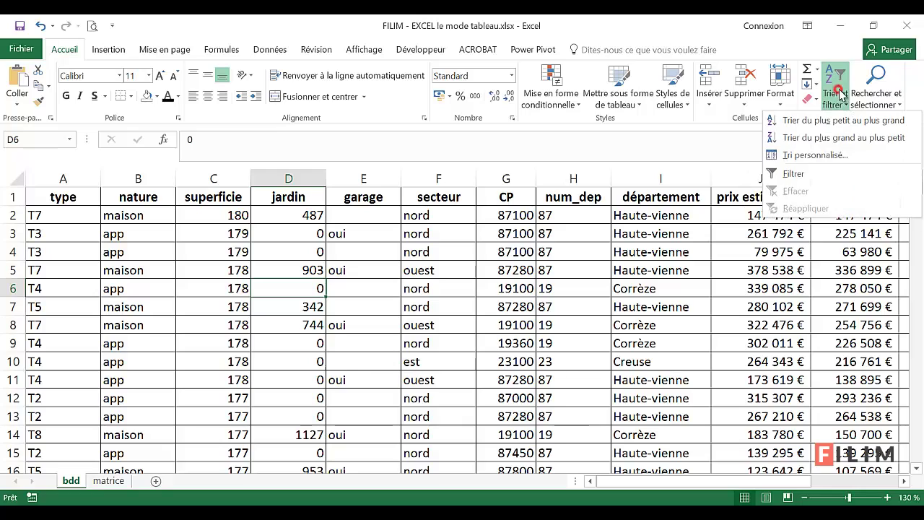
click(795, 174)
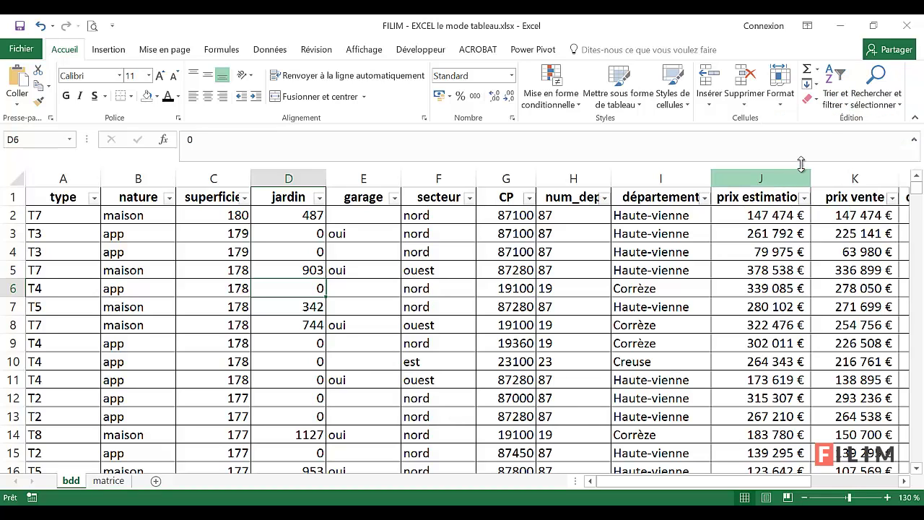
click(842, 100)
click(790, 171)
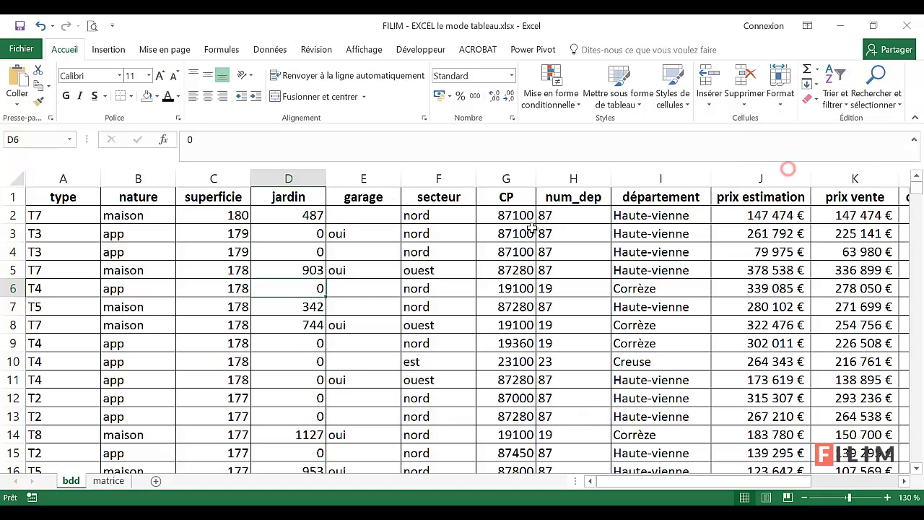
Step: Freeze the top row of the bdd sheet, check the headers against lower rows, and release the panes again
click(309, 271)
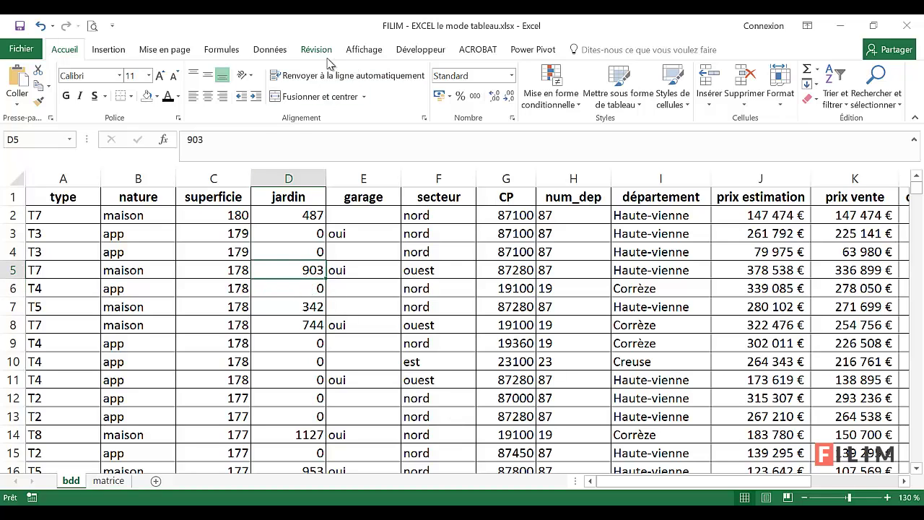
click(368, 50)
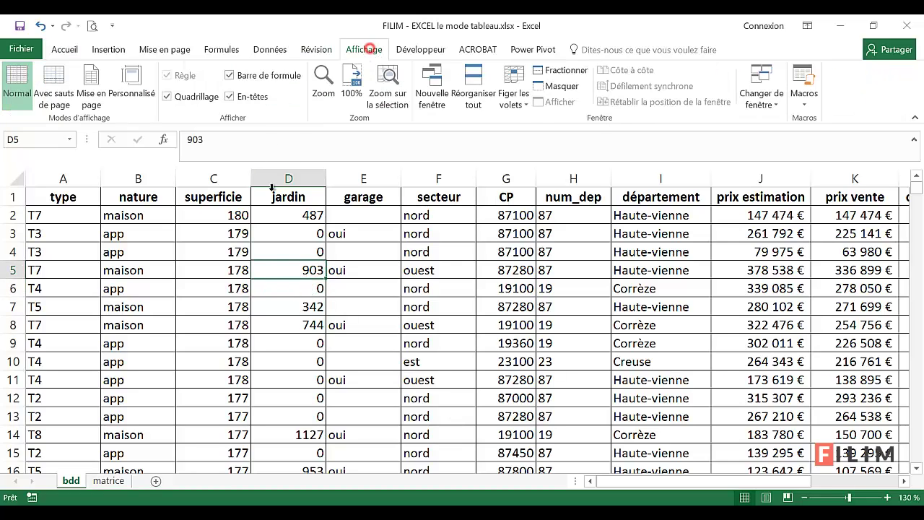
click(512, 97)
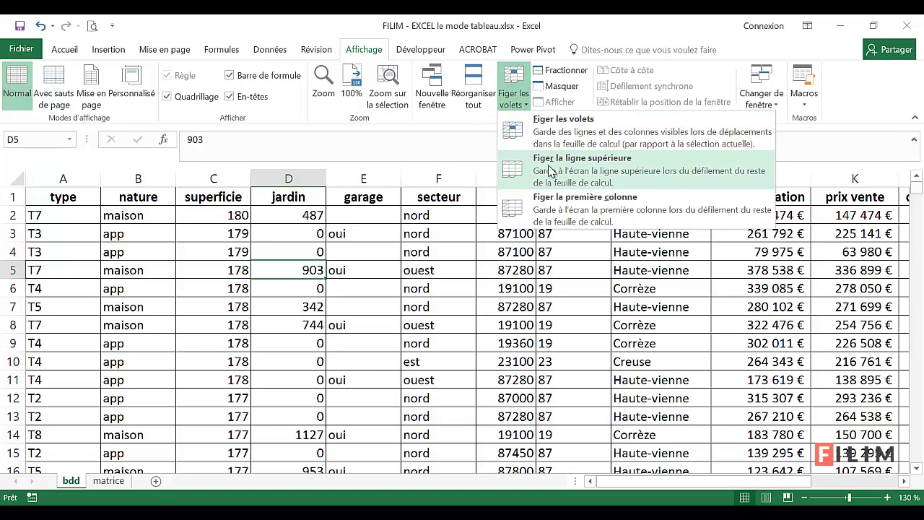
click(550, 167)
scroll(442, 313, down, 17)
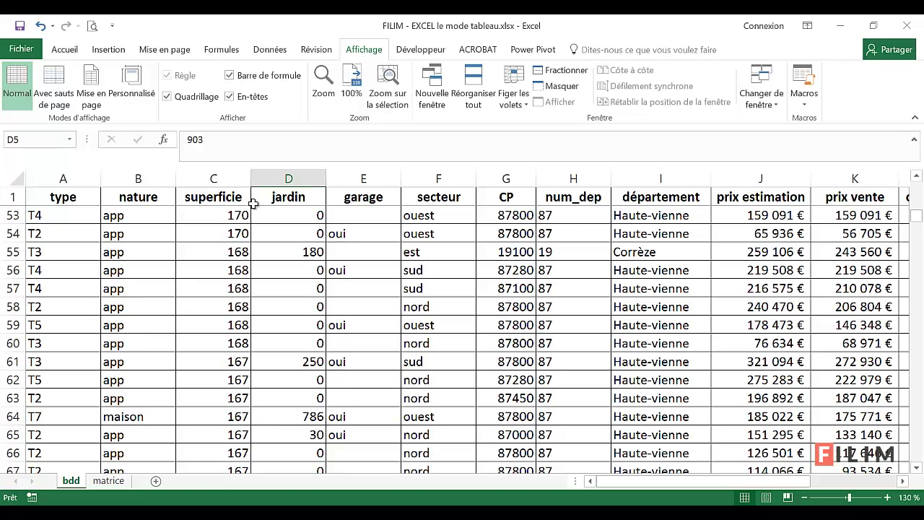
click(518, 97)
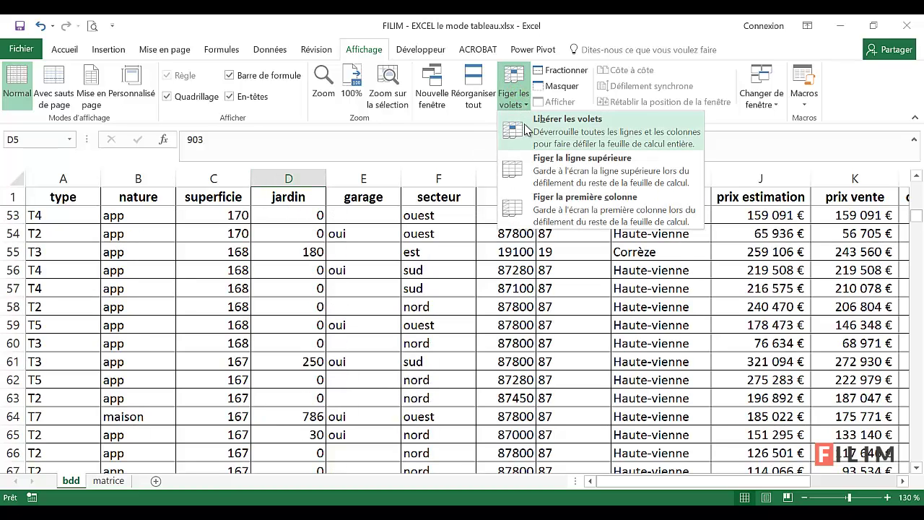
click(528, 129)
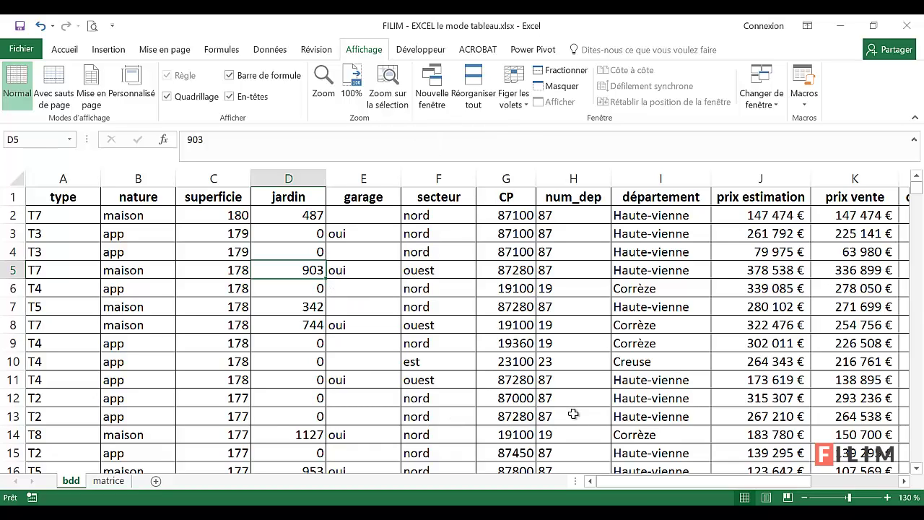
Step: Insert a blank column before date annonce and title it écart in L1
drag(677, 484, 758, 484)
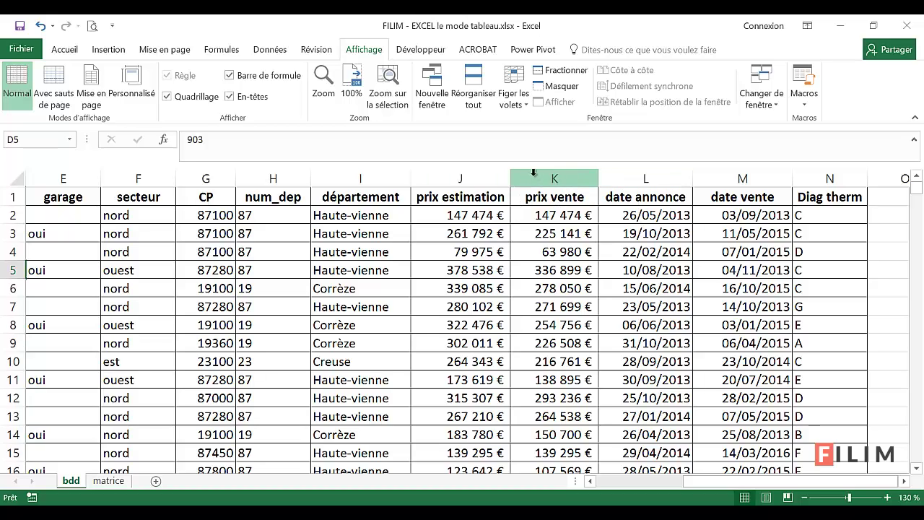
right_click(608, 178)
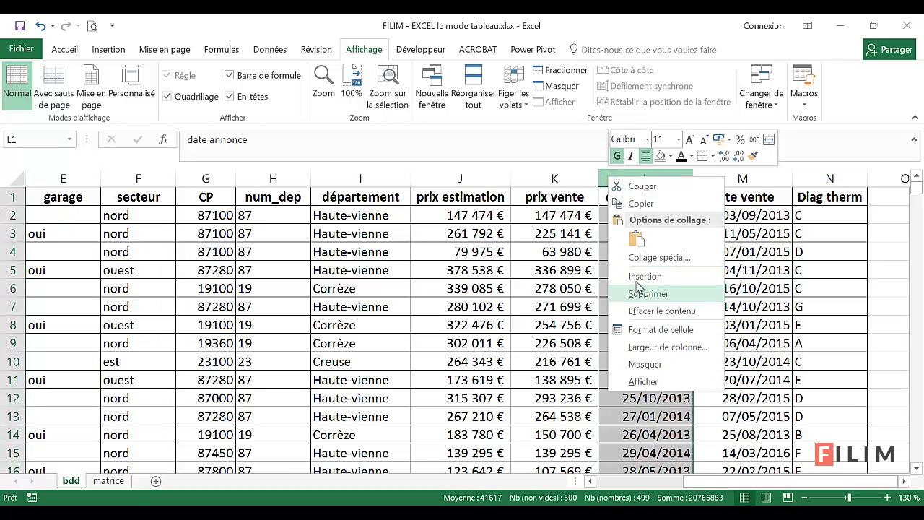
click(640, 276)
click(637, 200)
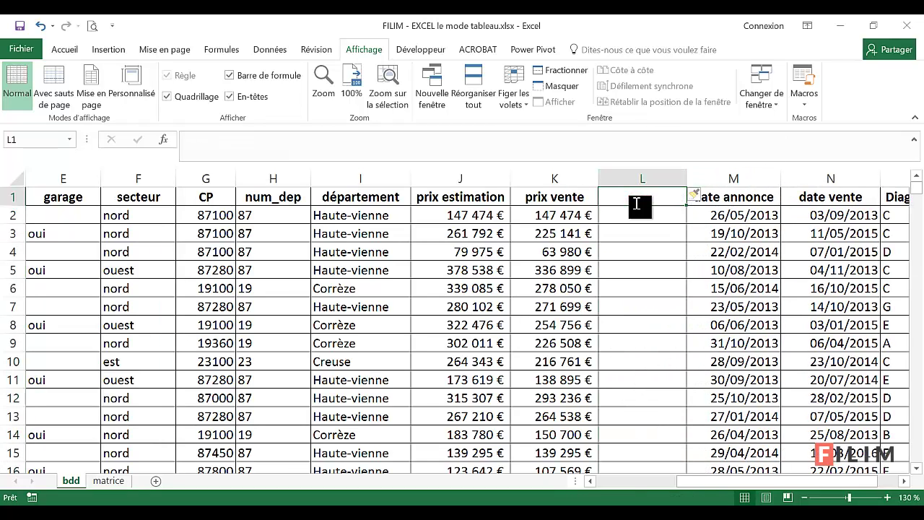
text(évcar)
key(BackSpace)
key(BackSpace)
key(BackSpace)
key(BackSpace)
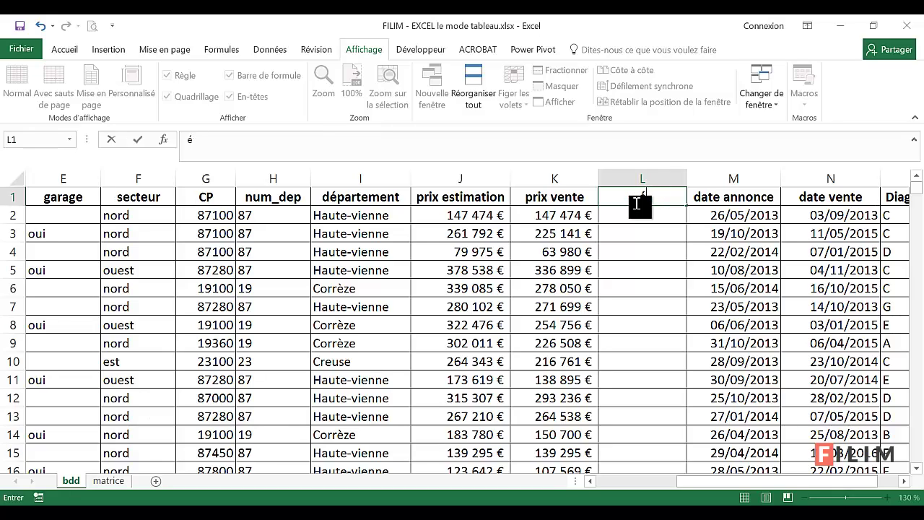
text(rt)
key(Return)
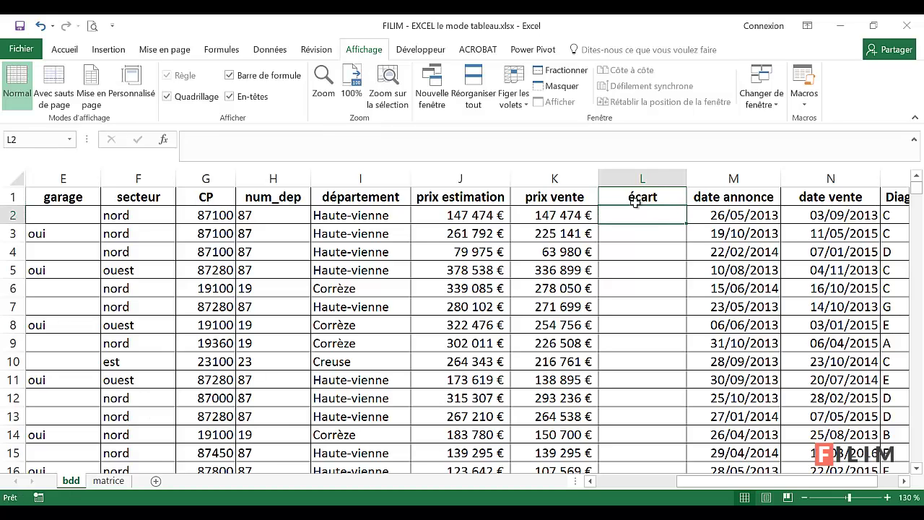
Step: Enter =K2-J2 in L2 and fill the formula down the whole écart column
text(=)
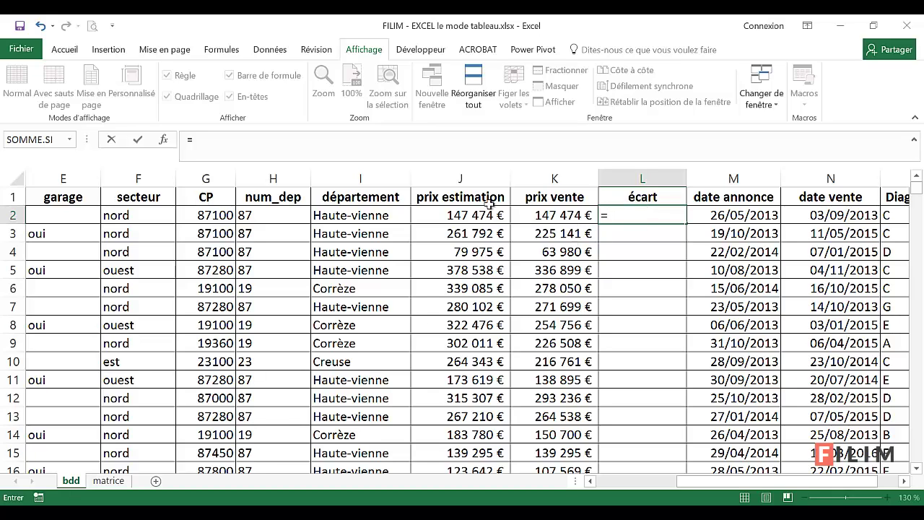
click(530, 215)
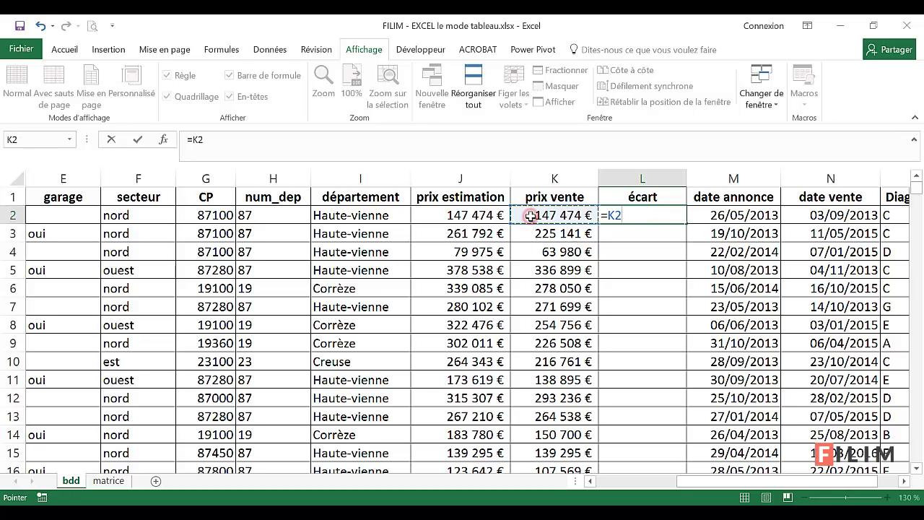
text(-)
click(495, 215)
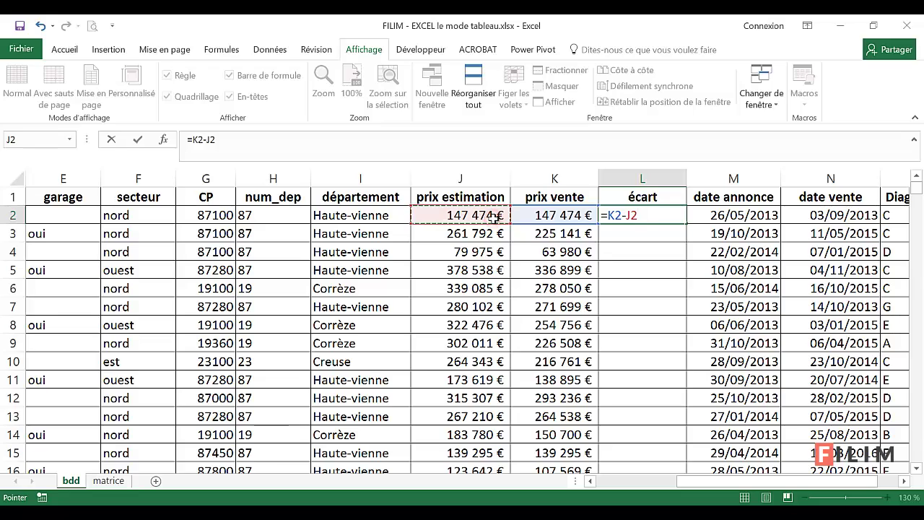
key(Return)
click(646, 218)
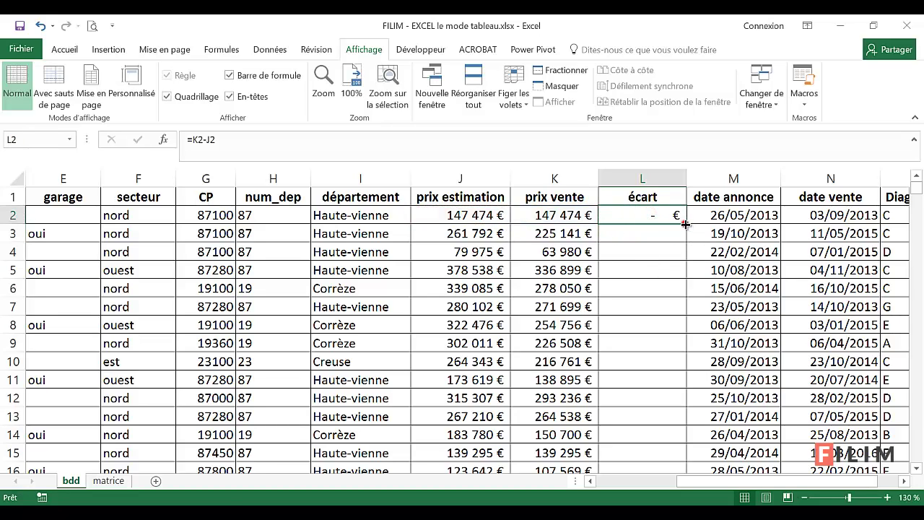
double_click(685, 224)
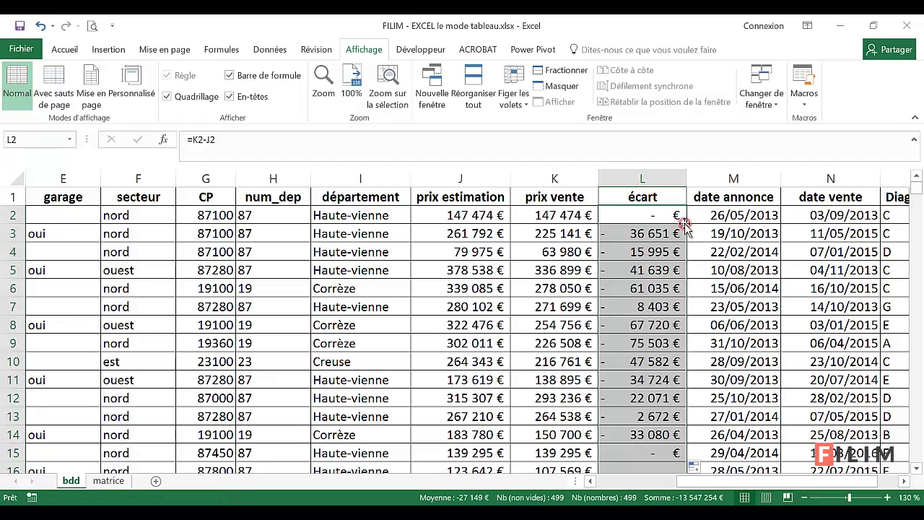
Step: Check that the écart formula reaches the last data row, and return to the first rows
click(660, 269)
drag(917, 189, 916, 463)
scroll(691, 425, down, 1)
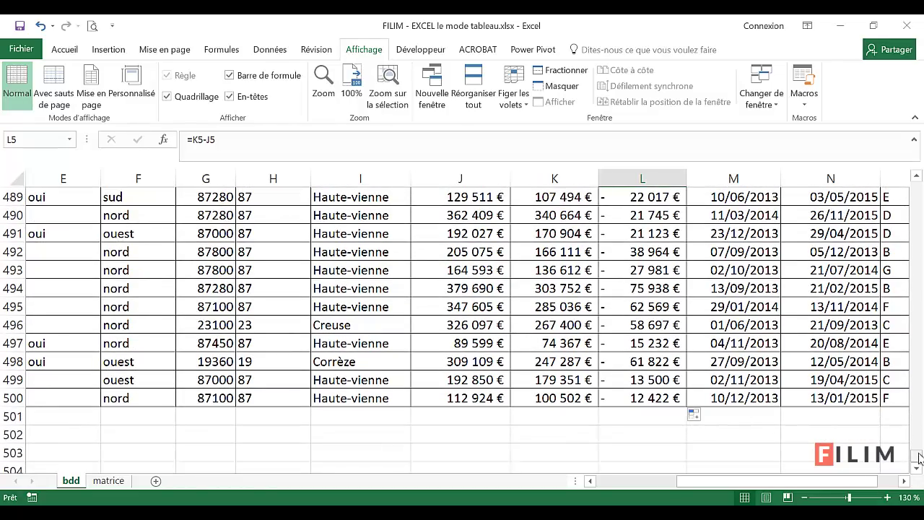
drag(916, 458, 918, 186)
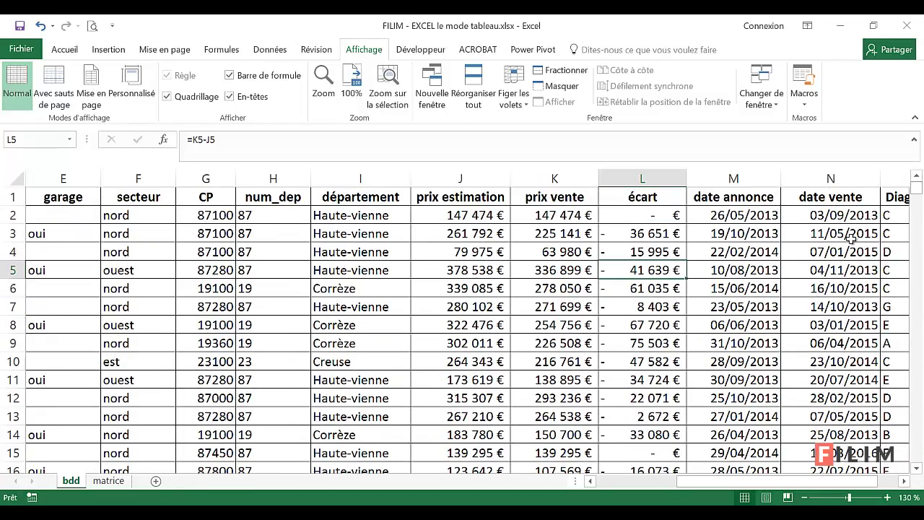
mouse_move(758, 484)
mouse_down()
mouse_move(648, 488)
mouse_move(748, 488)
mouse_up()
Step: Turn on filtering for the bdd data and filter the département column to Corrèze only
click(374, 265)
click(65, 49)
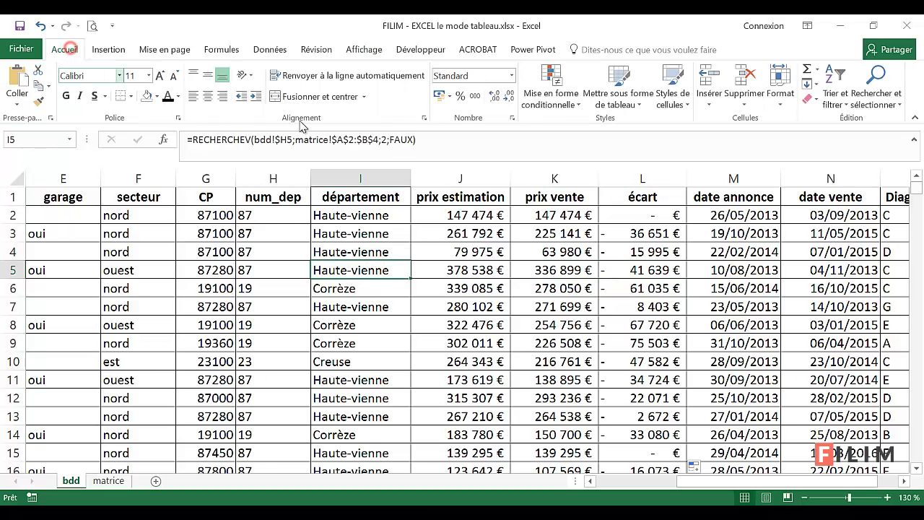
click(833, 101)
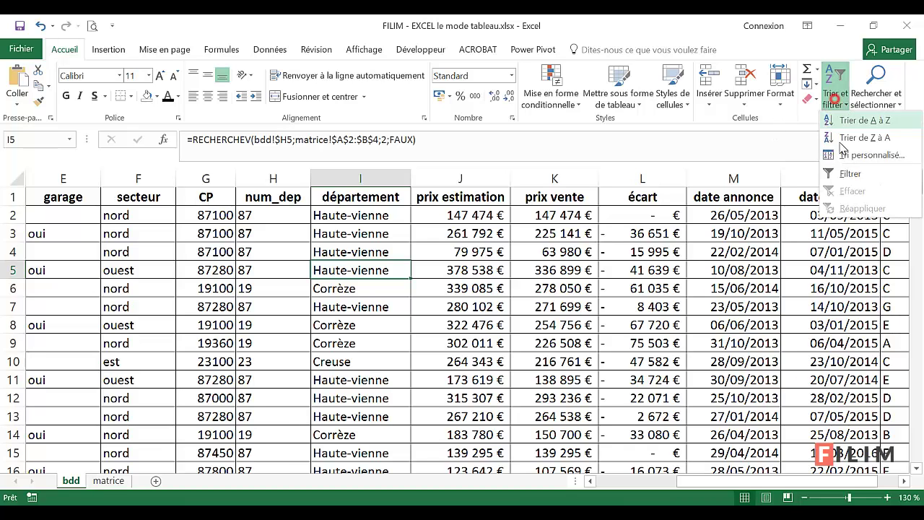
click(841, 173)
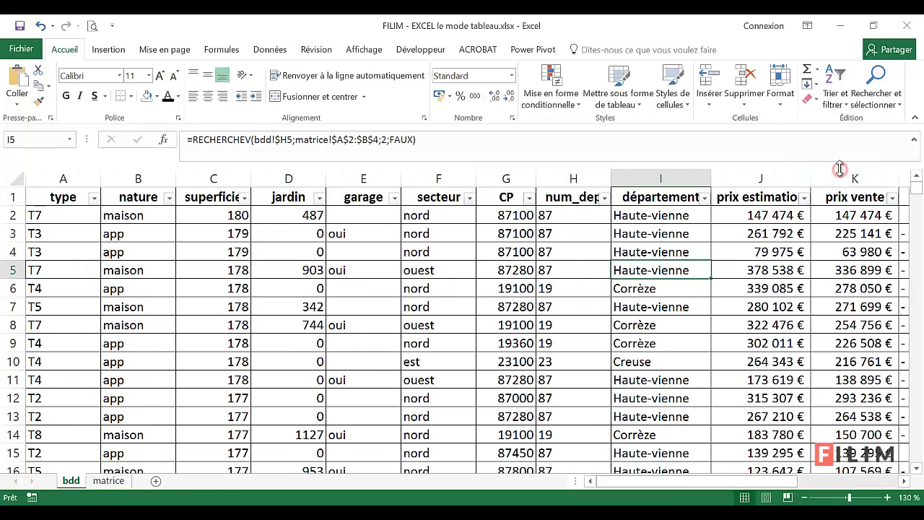
click(704, 198)
click(557, 339)
click(556, 350)
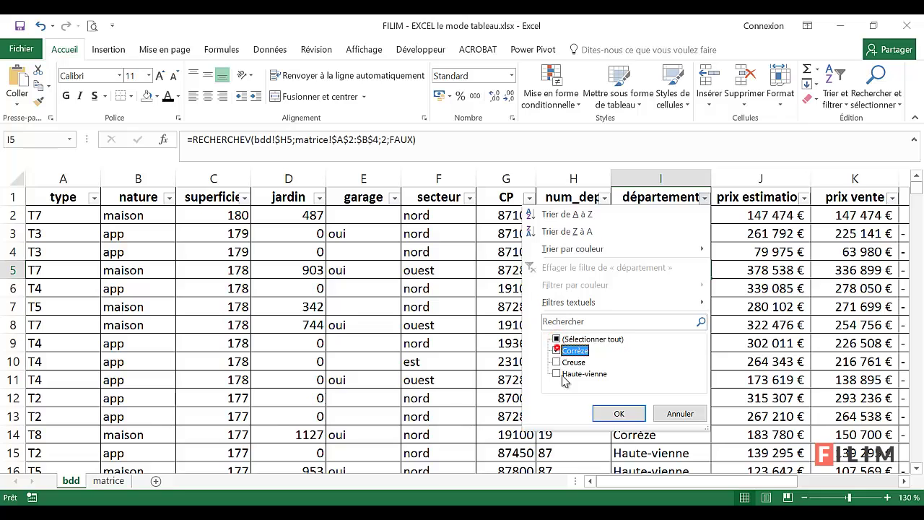
click(619, 413)
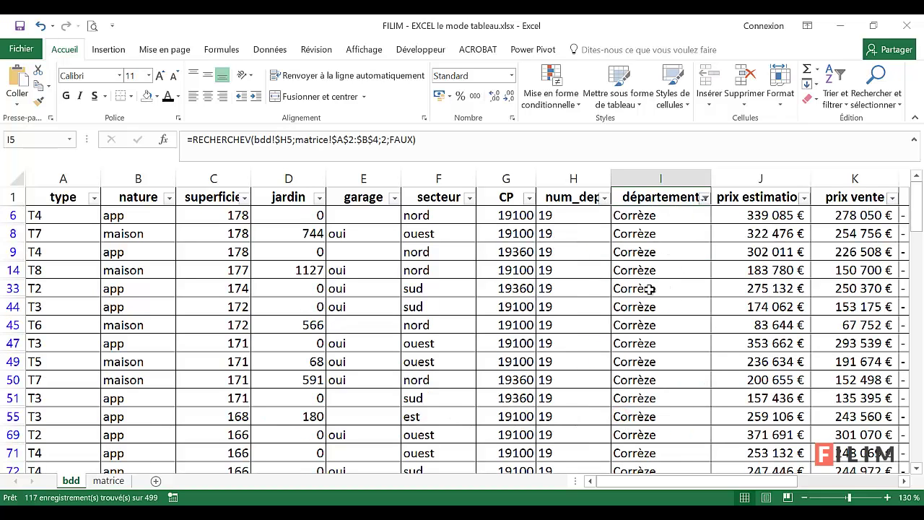
Step: Read the average and sum of the whole prix vente column while the Corrèze filter is active
drag(694, 481, 774, 481)
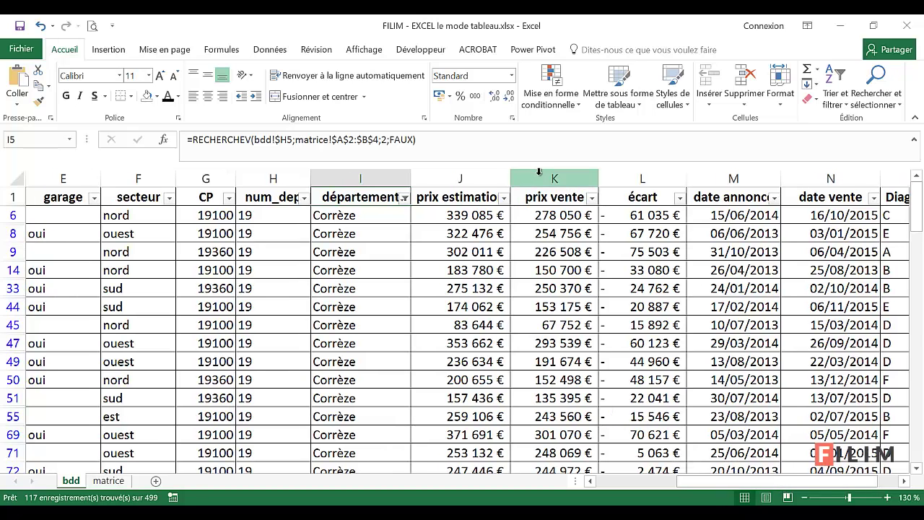
click(539, 174)
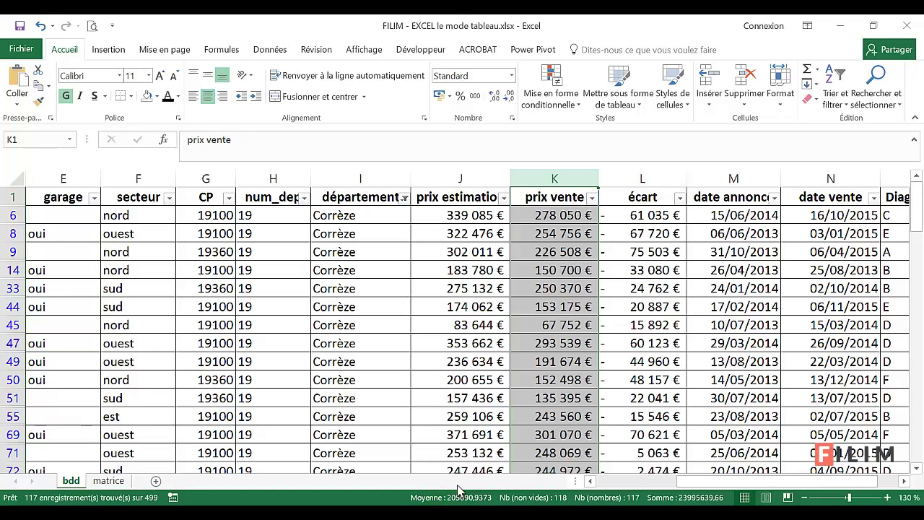
click(459, 359)
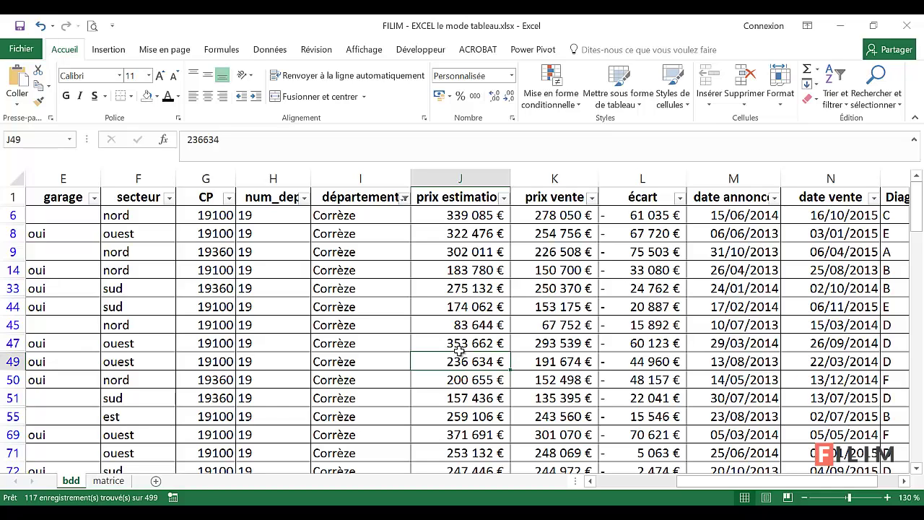
Step: Clear the département filter and turn off filtering for the data range
click(429, 307)
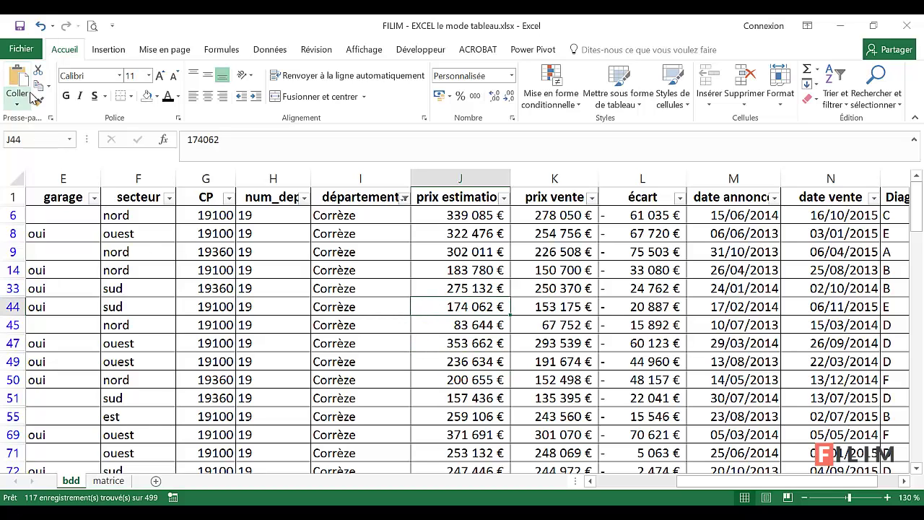
click(834, 90)
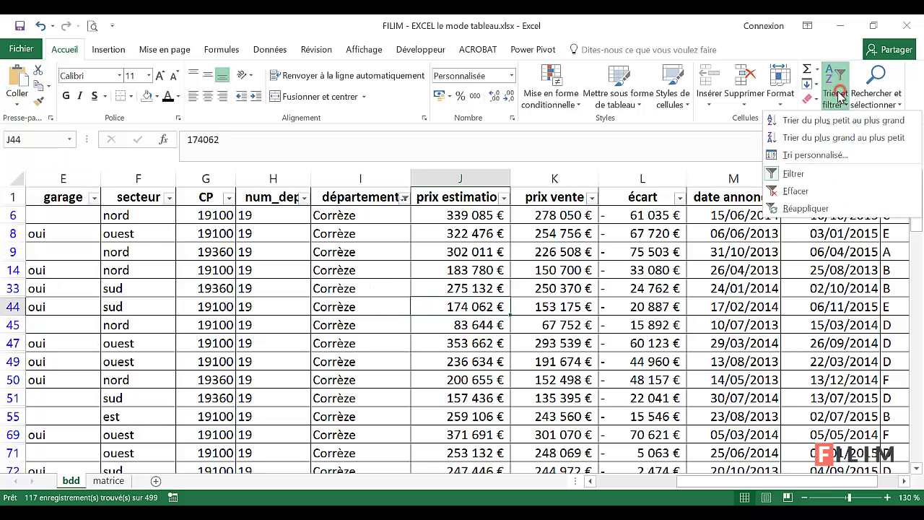
click(815, 189)
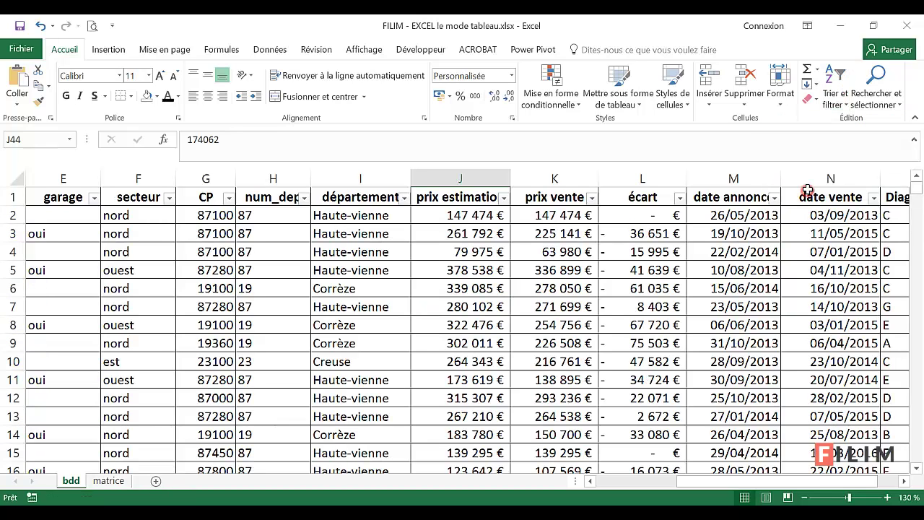
click(834, 90)
click(820, 173)
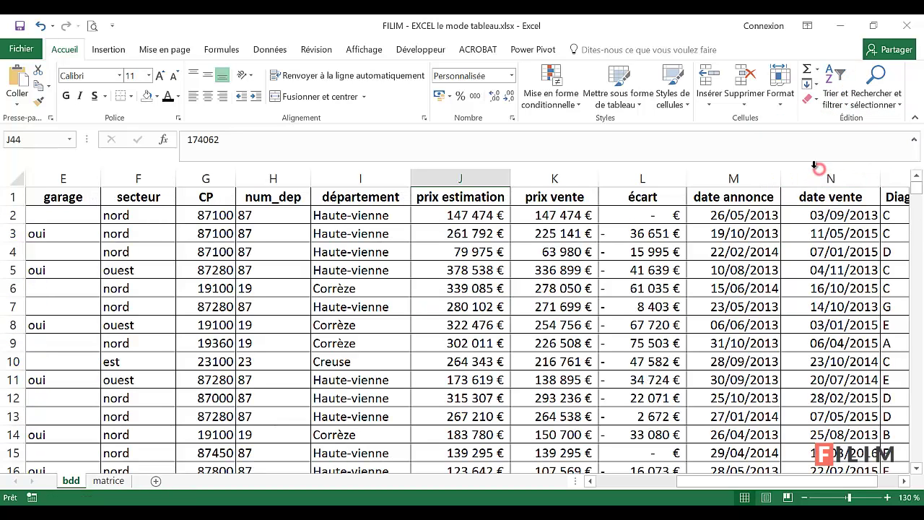
Step: Delete the écart column from the bdd sheet
click(645, 179)
right_click(644, 179)
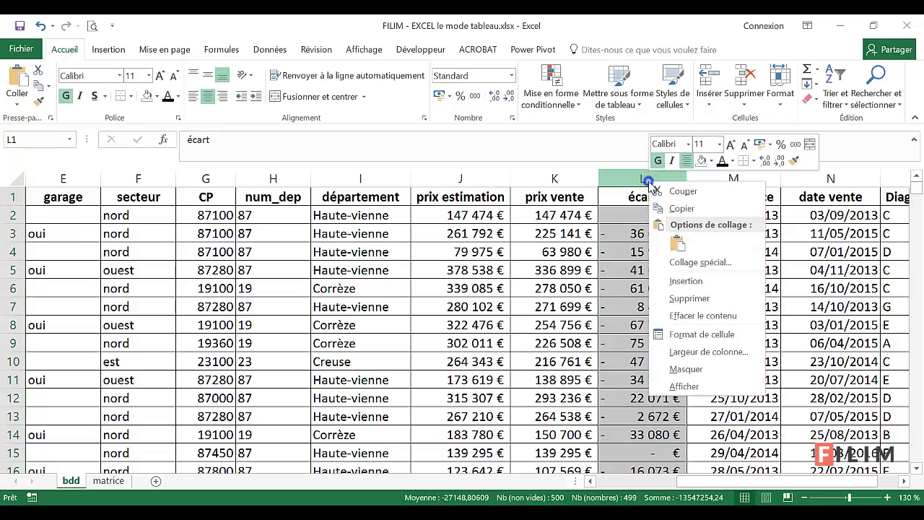
click(665, 299)
click(571, 290)
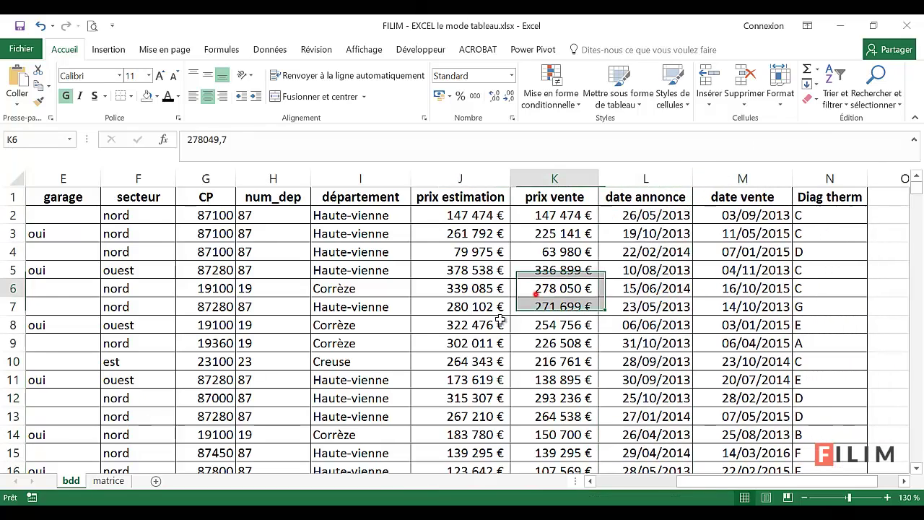
Step: Format the bdd data range $A$1:$N$500 as a table with headers, using the darker blue style from the first Moyen row
drag(695, 482, 607, 483)
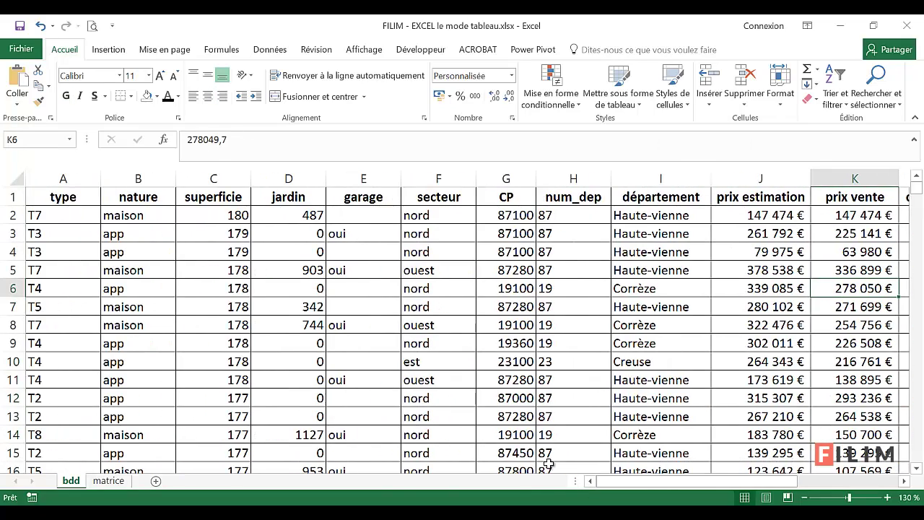
click(334, 270)
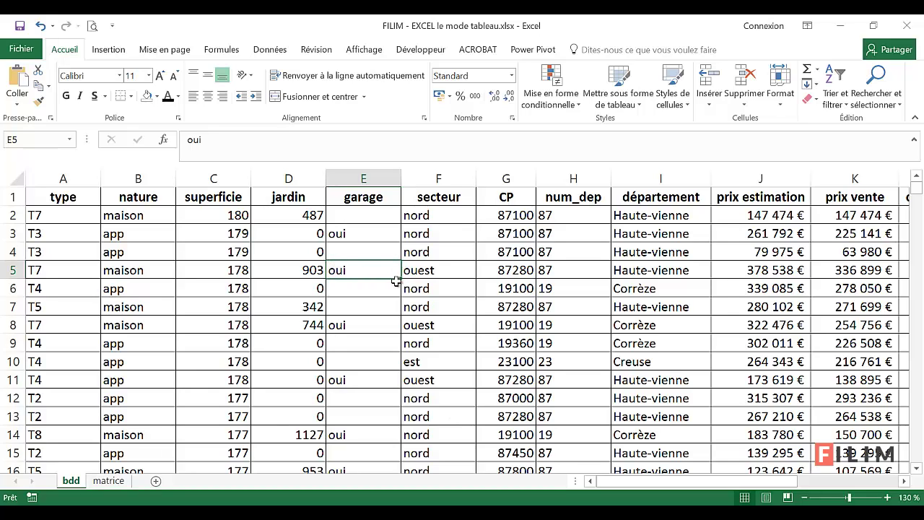
click(436, 283)
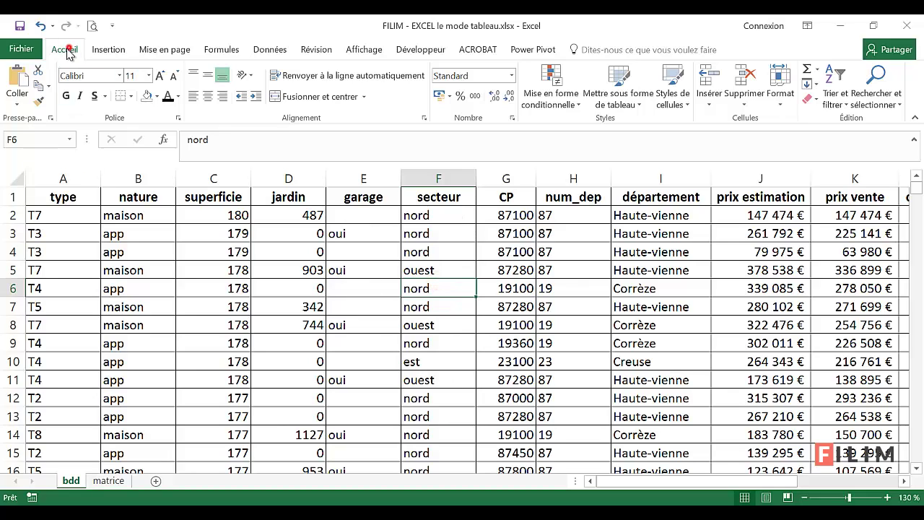
click(622, 96)
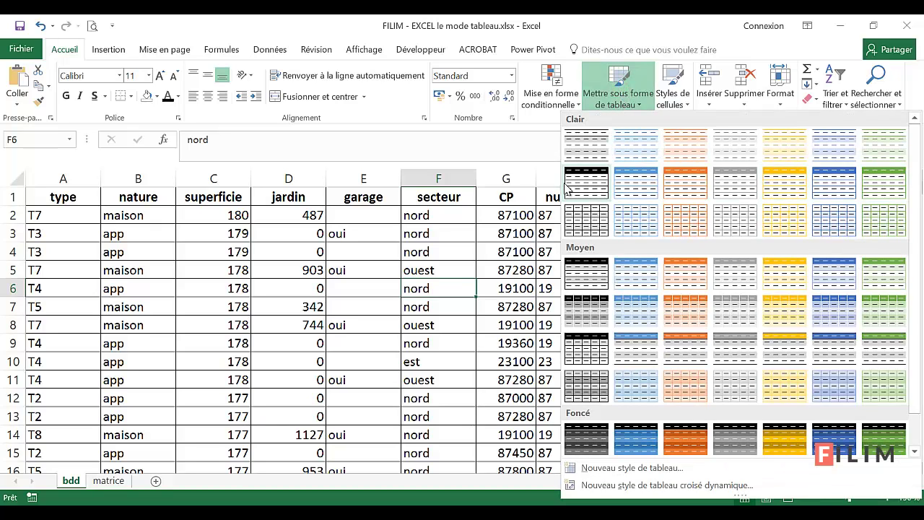
click(822, 275)
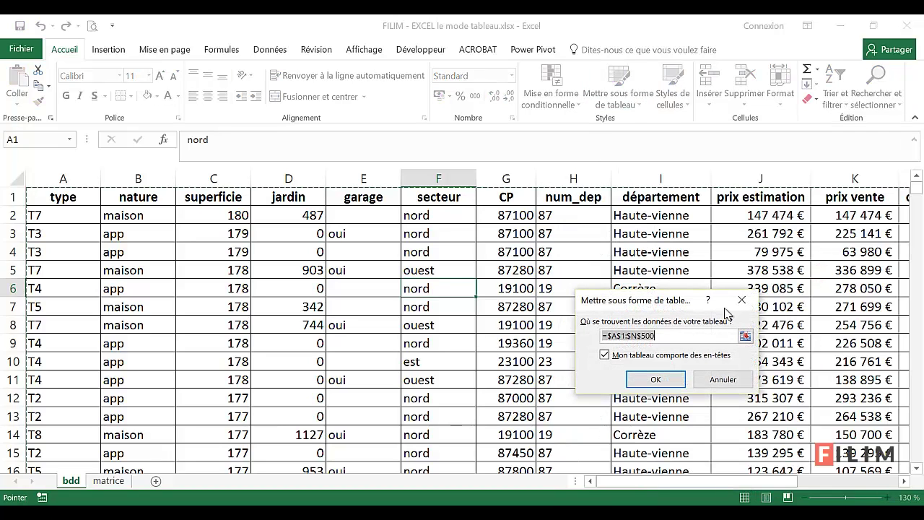
click(655, 379)
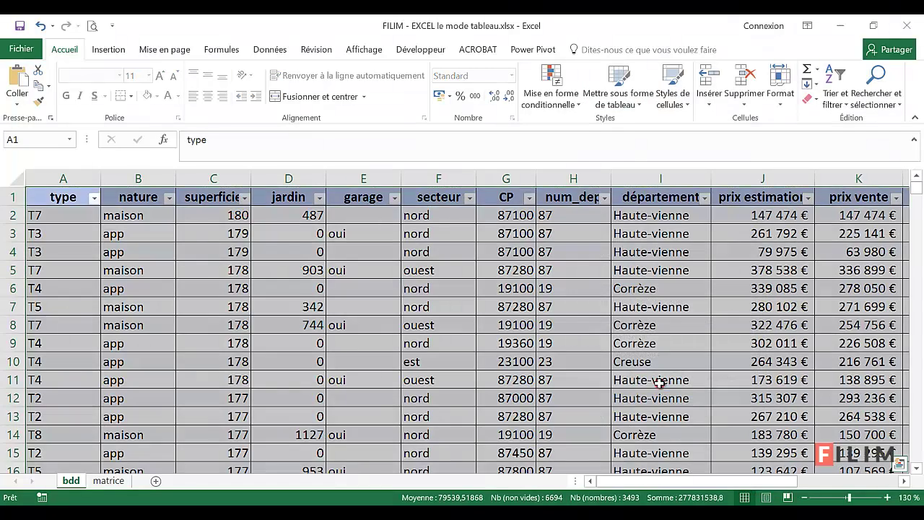
click(474, 309)
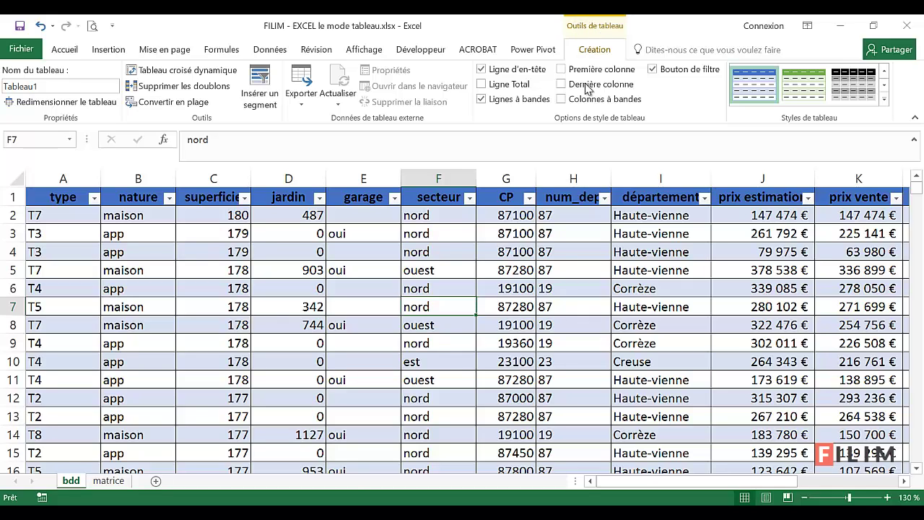
Step: Rename the new table as immobilier
click(561, 288)
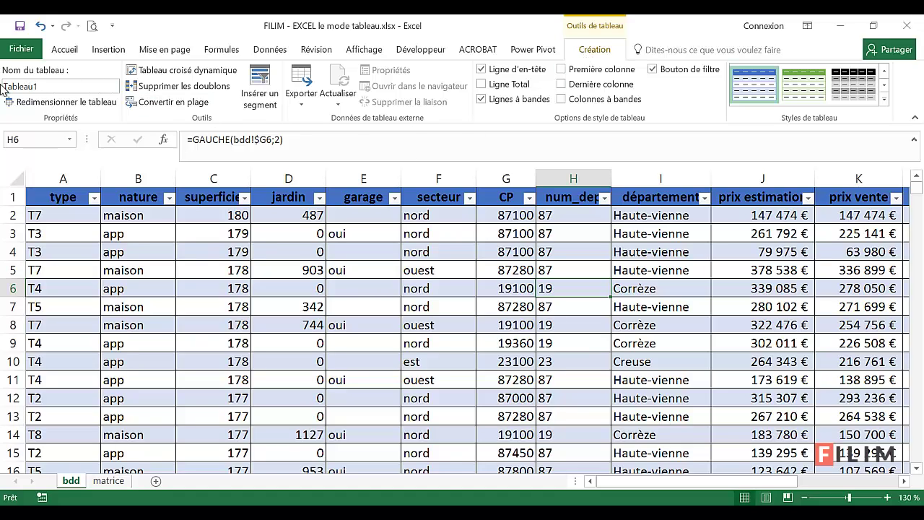
click(58, 84)
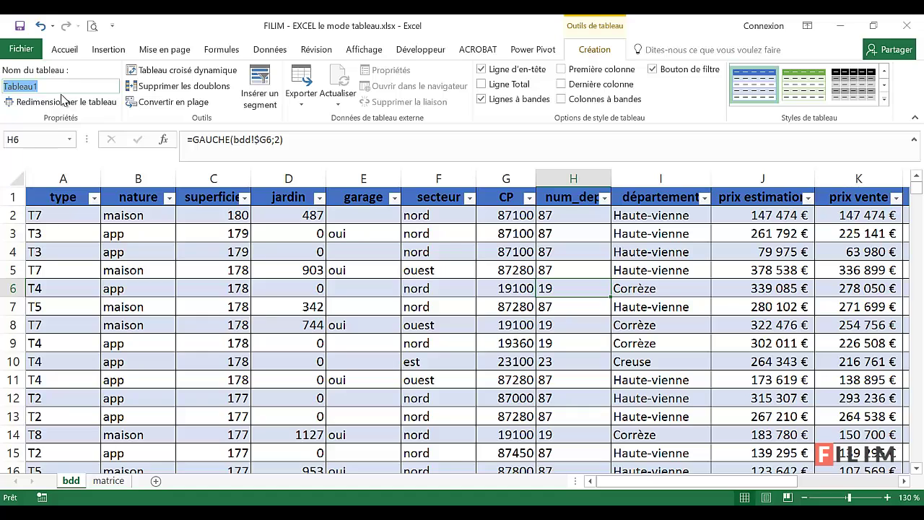
text(immobilier)
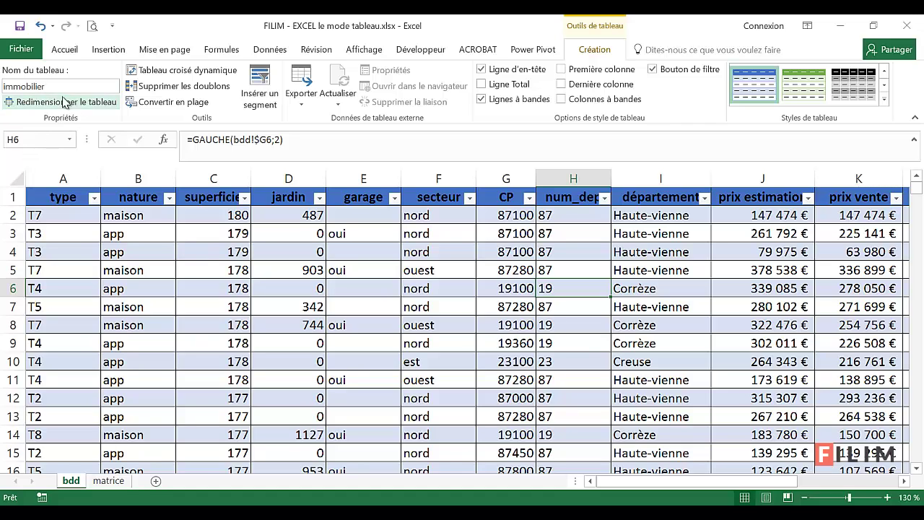
Step: Check the immobilier name and the range it refers to in the workbook's defined names
click(70, 140)
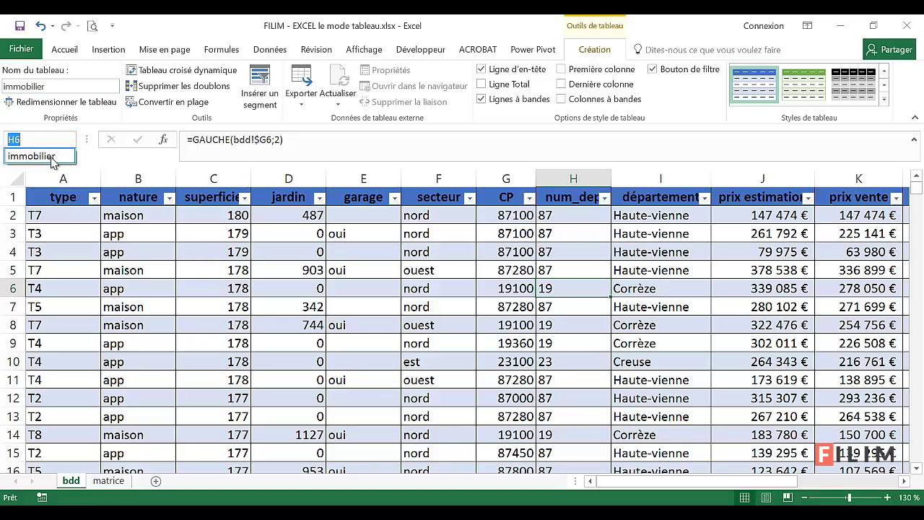
click(70, 140)
click(269, 49)
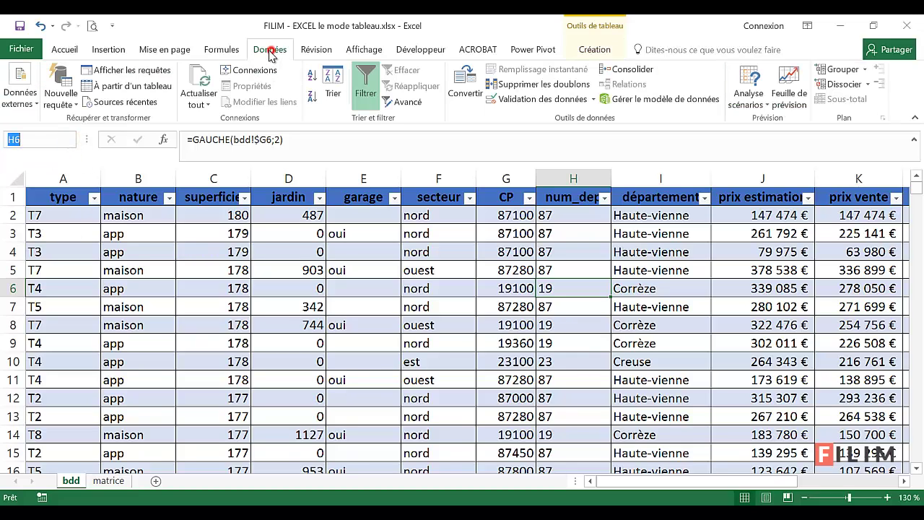
click(230, 52)
click(356, 85)
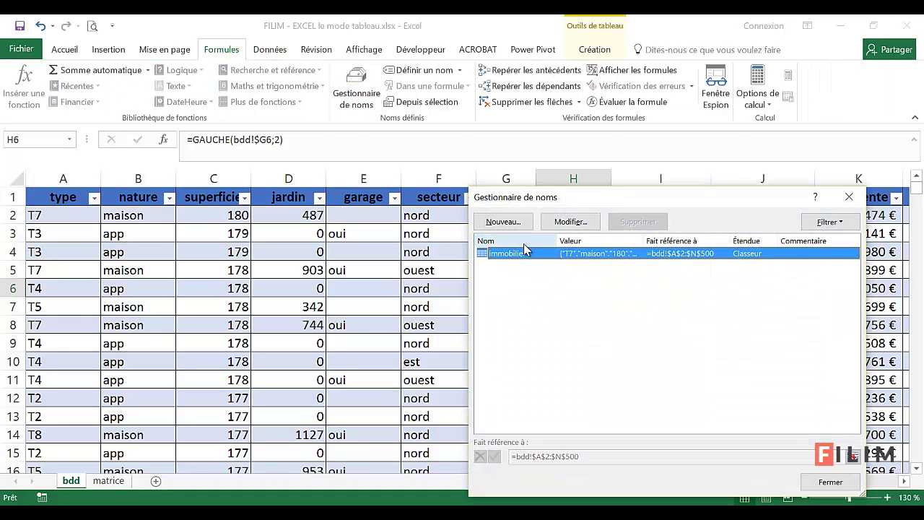
drag(570, 200, 466, 153)
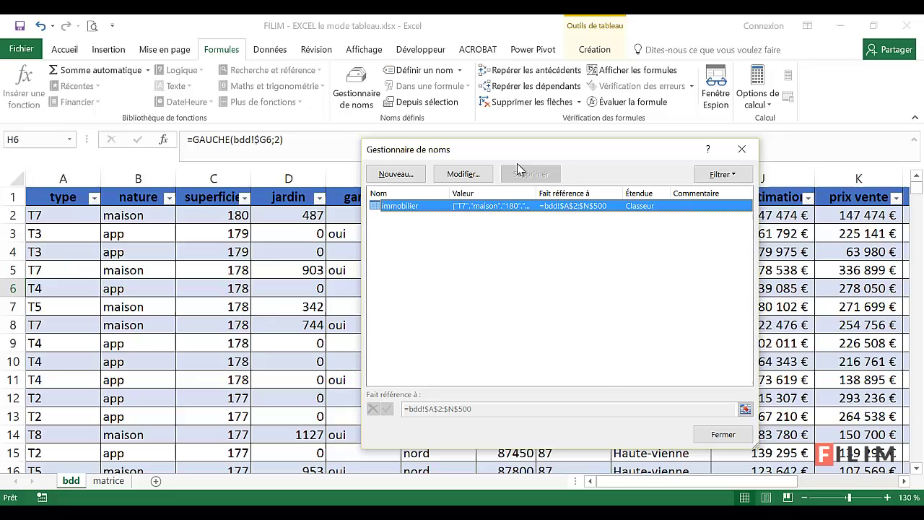
click(743, 149)
click(593, 52)
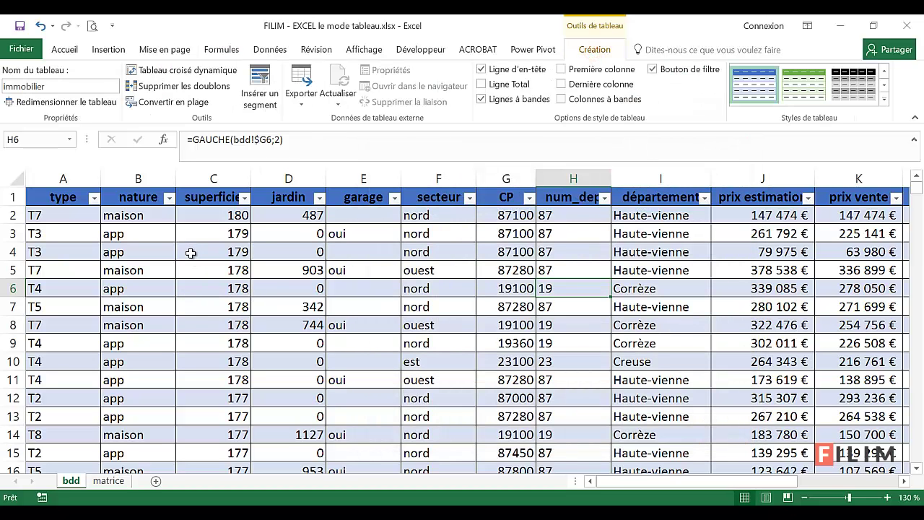
Step: Examine how the table's headers behave further down the rows, selecting the whole jardin and garage columns from their headers
click(237, 257)
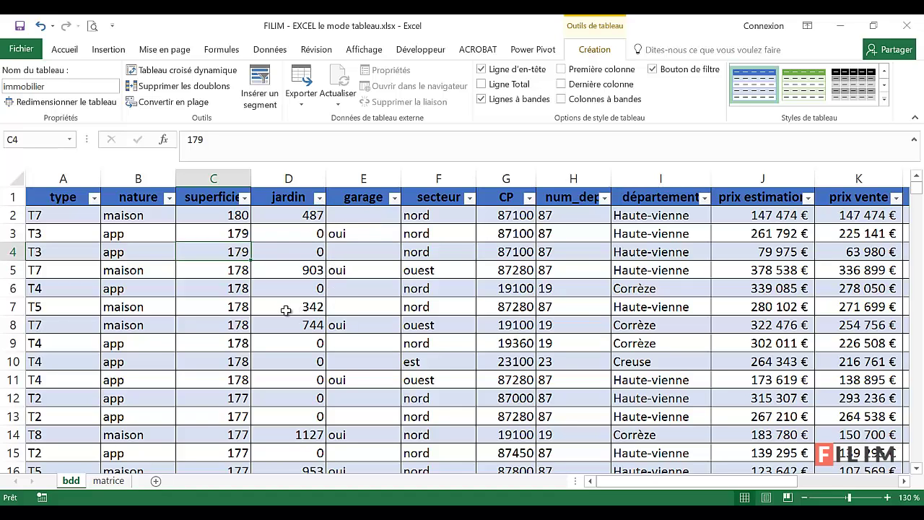
scroll(286, 310, down, 4)
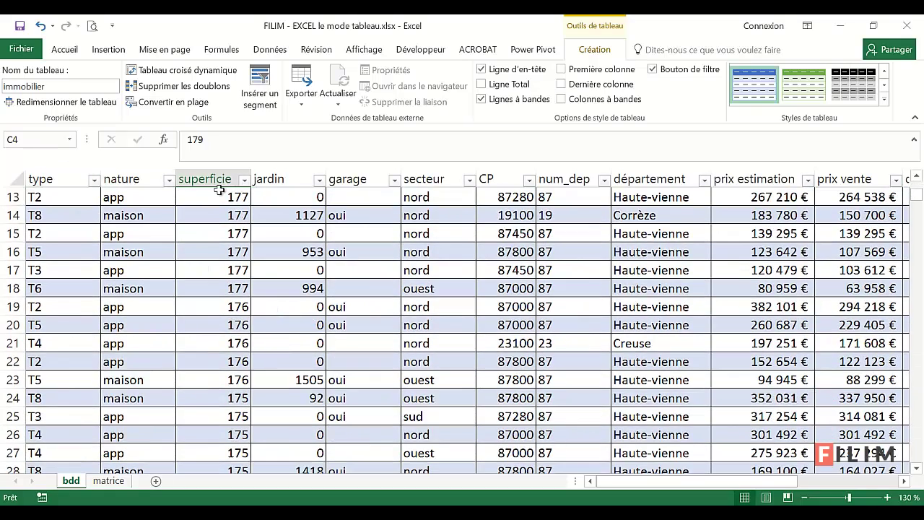
click(288, 180)
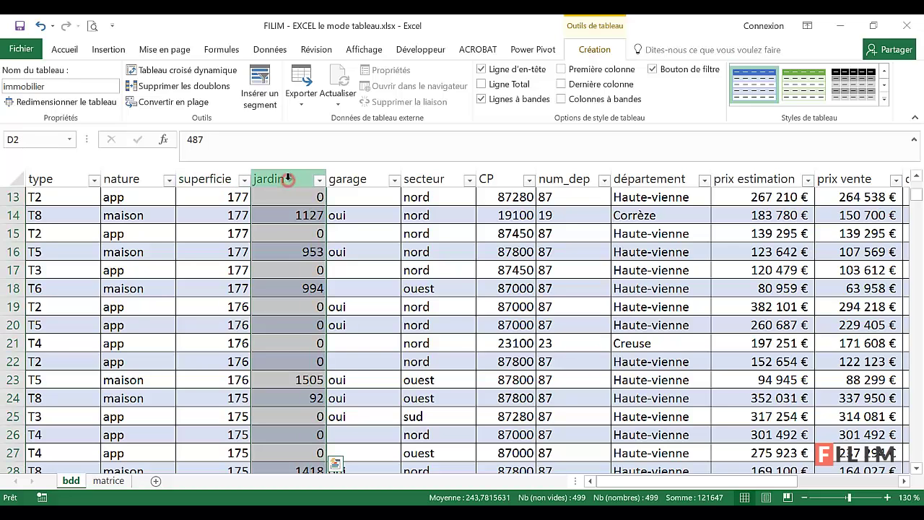
click(356, 180)
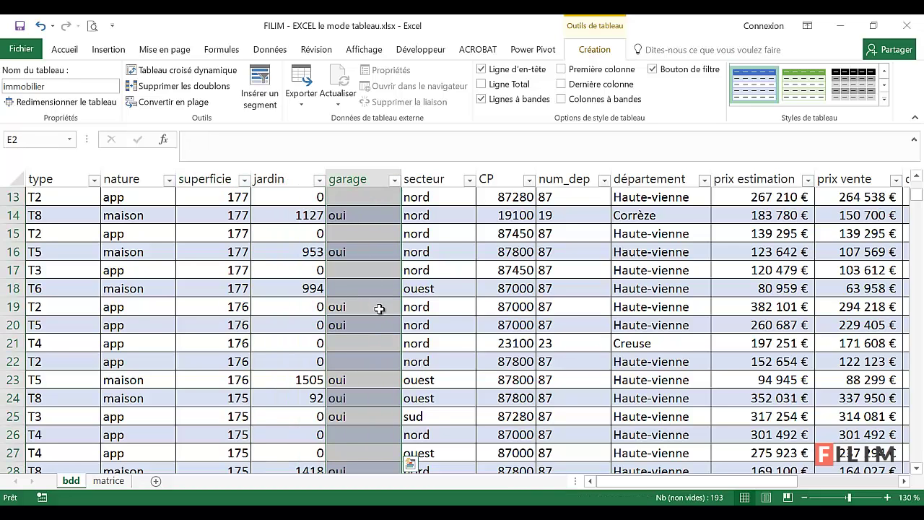
scroll(380, 307, up, 2)
scroll(381, 309, up, 2)
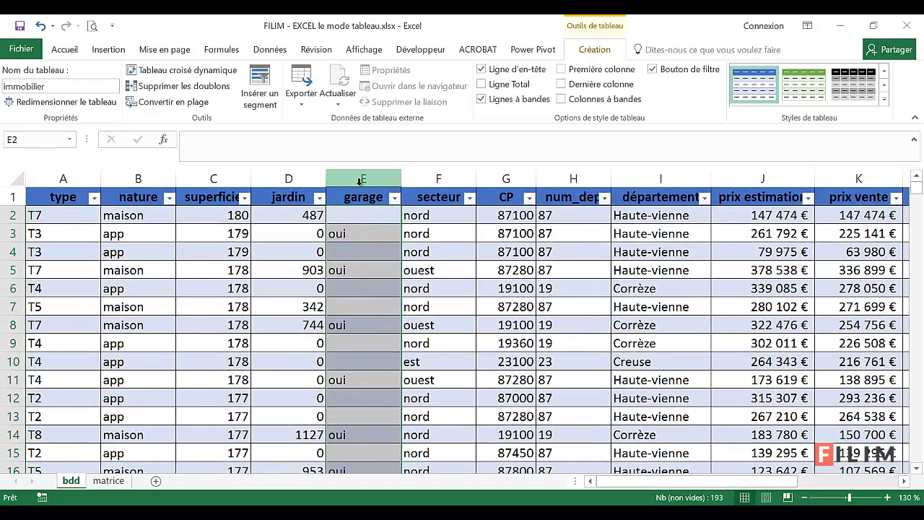
scroll(361, 288, down, 6)
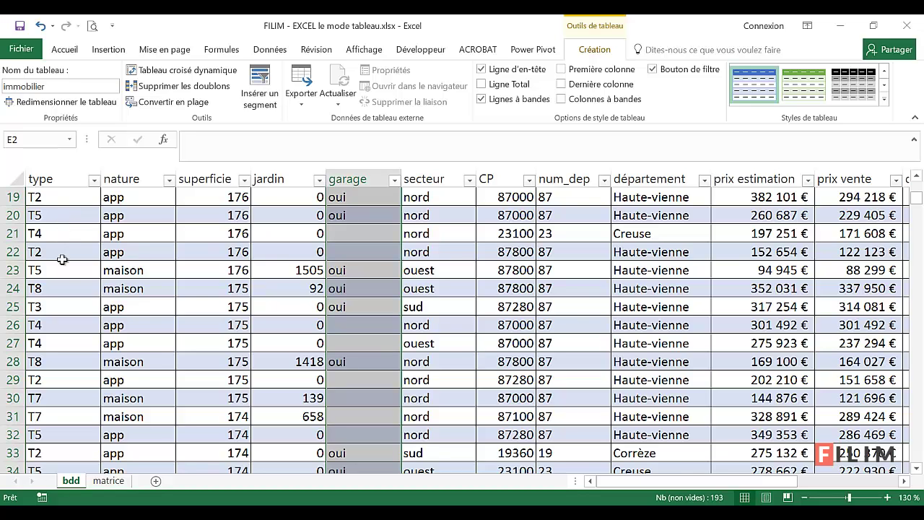
scroll(123, 315, up, 5)
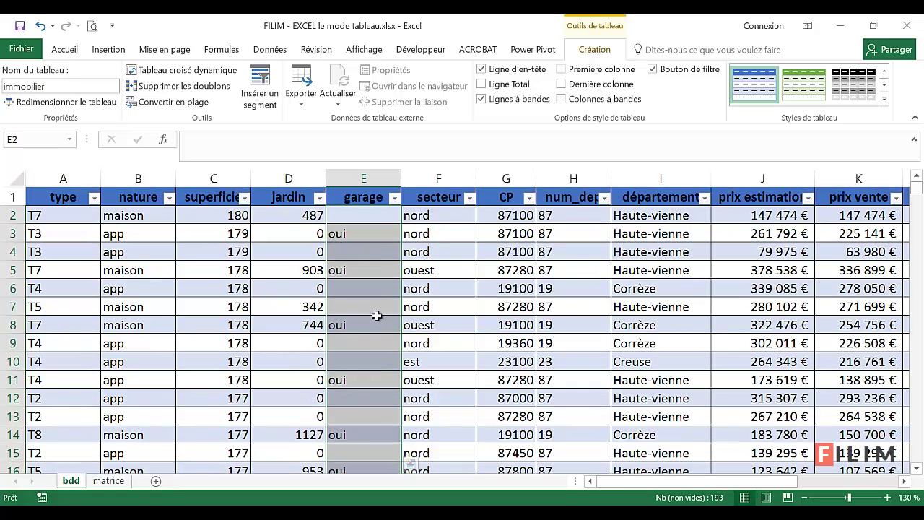
scroll(383, 315, down, 7)
scroll(387, 313, down, 2)
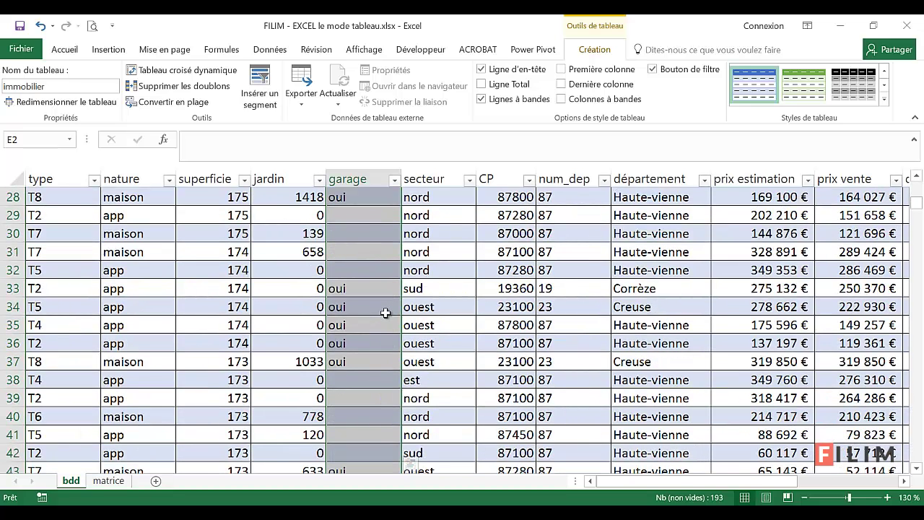
click(385, 311)
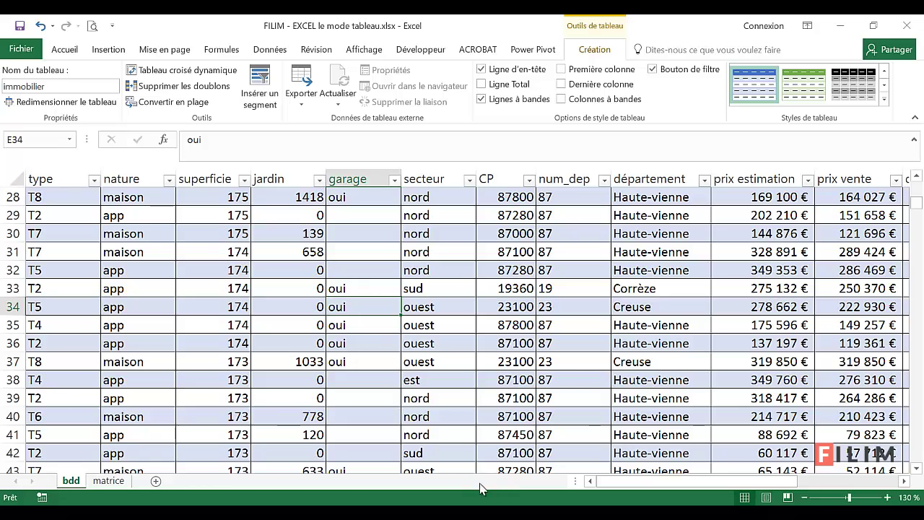
Step: Filter the table's département column to Corrèze only
scroll(584, 394, up, 9)
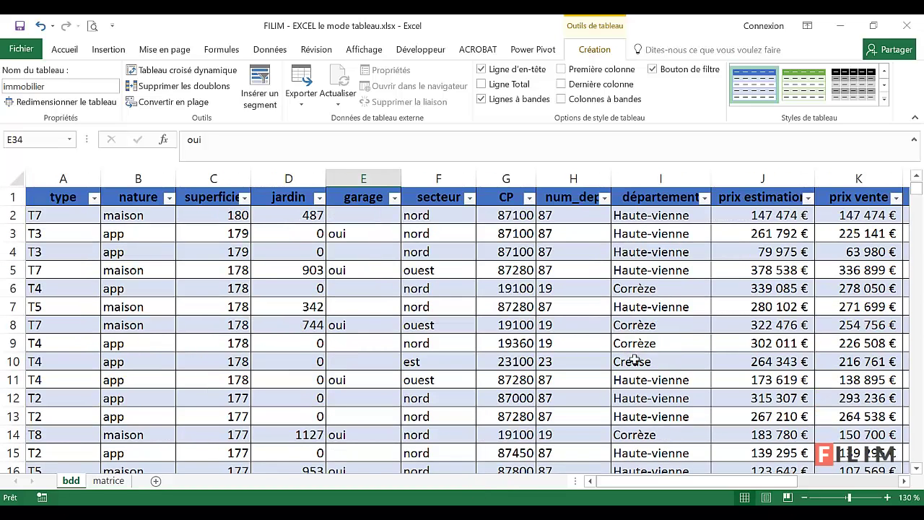
click(705, 197)
click(556, 339)
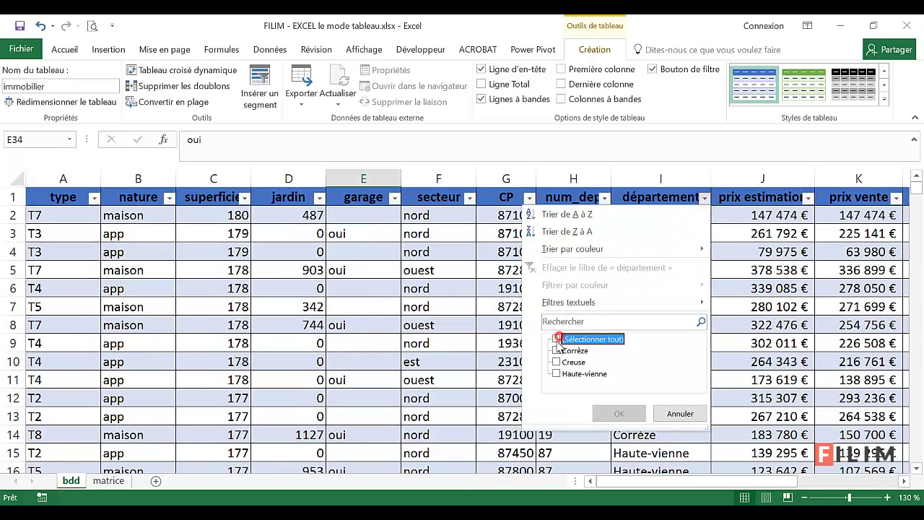
click(558, 351)
click(556, 351)
click(618, 413)
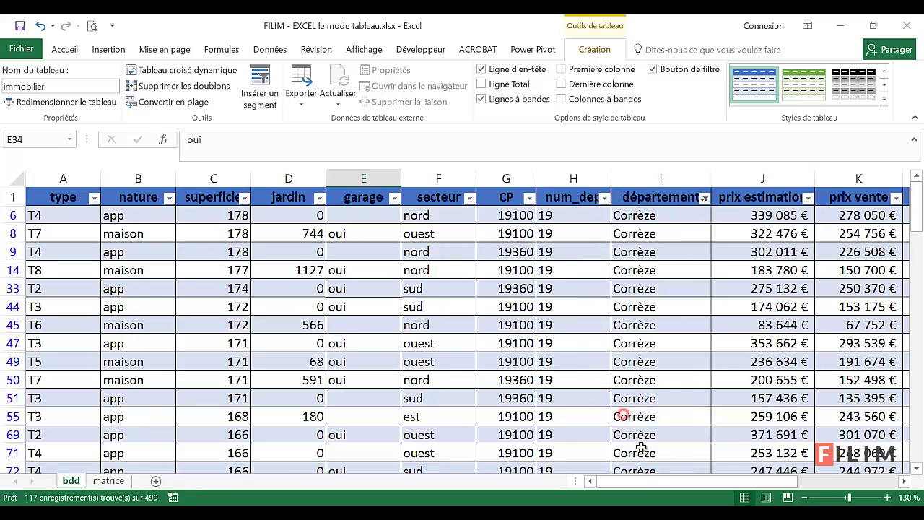
Step: Add a total row beneath the last record of the immobilier table
drag(650, 483, 748, 490)
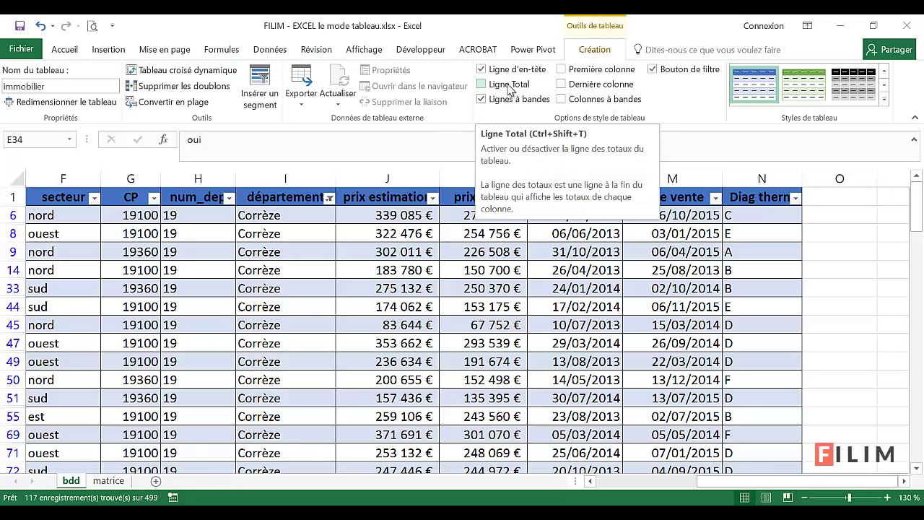
drag(918, 209, 917, 433)
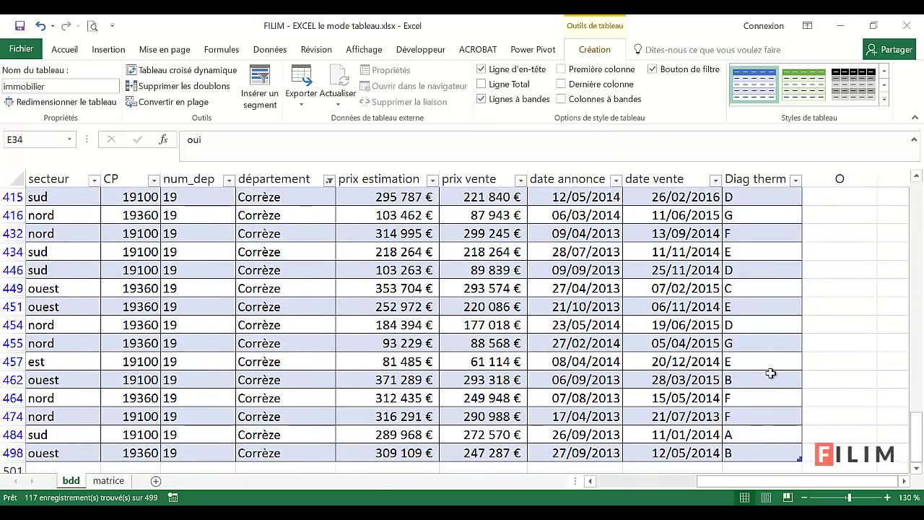
scroll(770, 372, down, 4)
scroll(771, 372, down, 1)
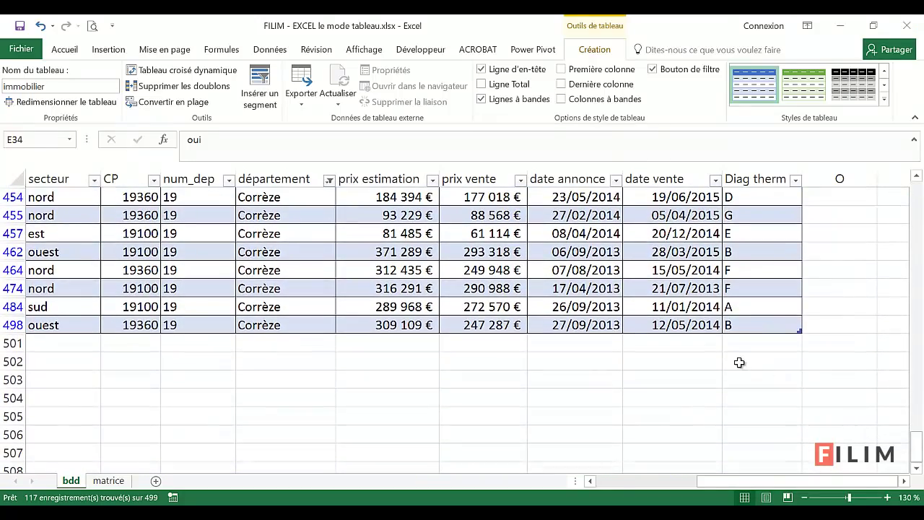
click(482, 85)
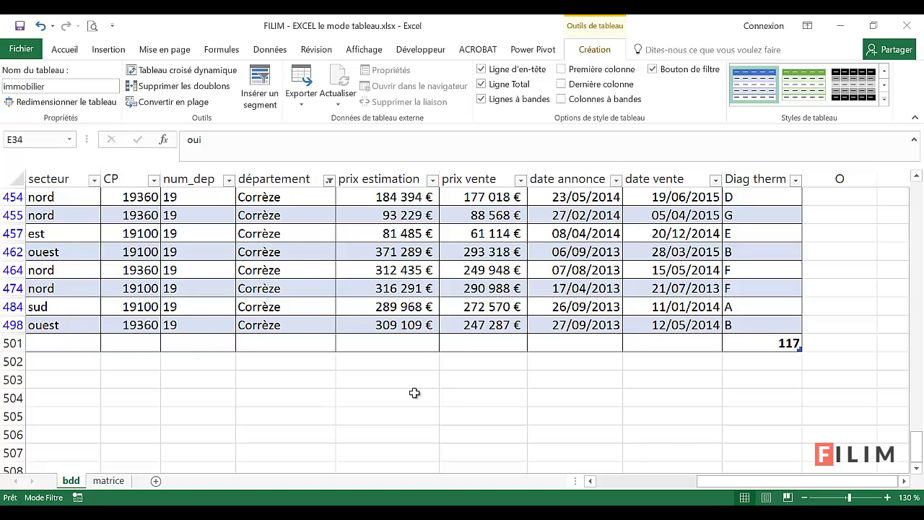
Step: Set the prix vente cell in the total row to calculate the average (Moyenne)
drag(794, 481, 780, 497)
click(482, 344)
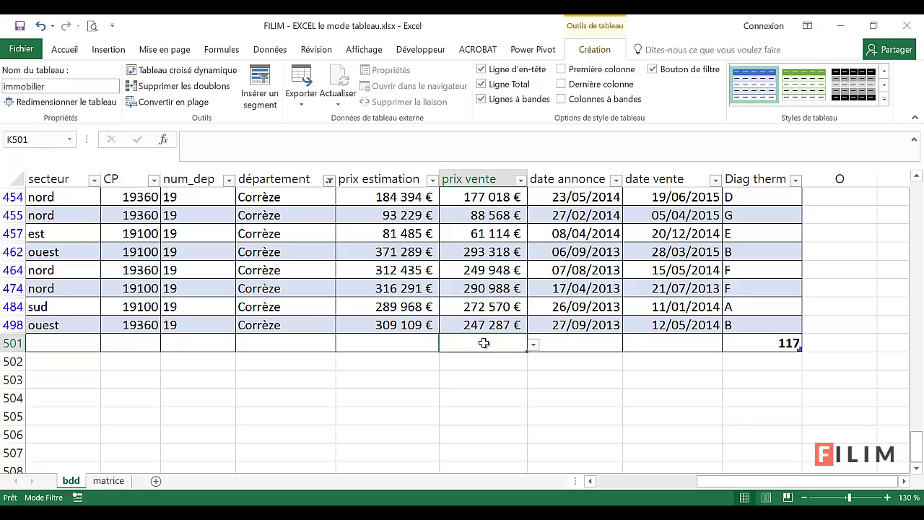
click(533, 345)
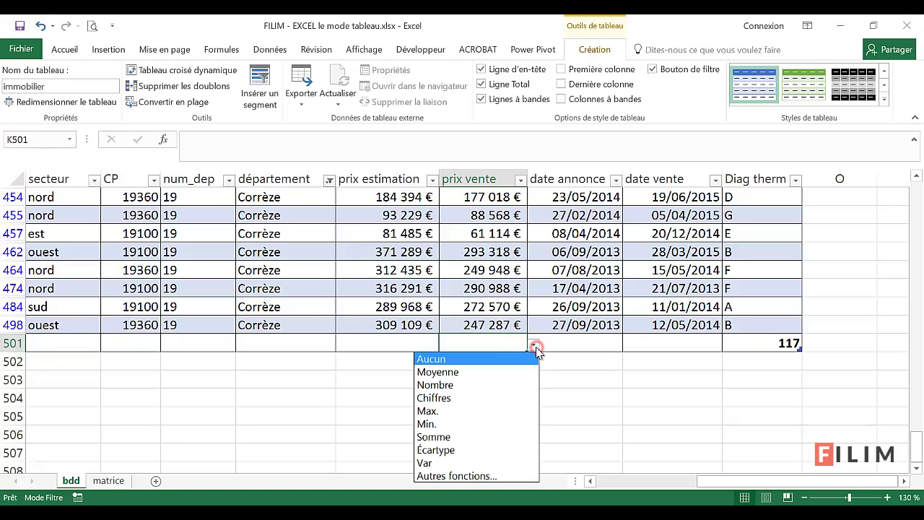
click(468, 372)
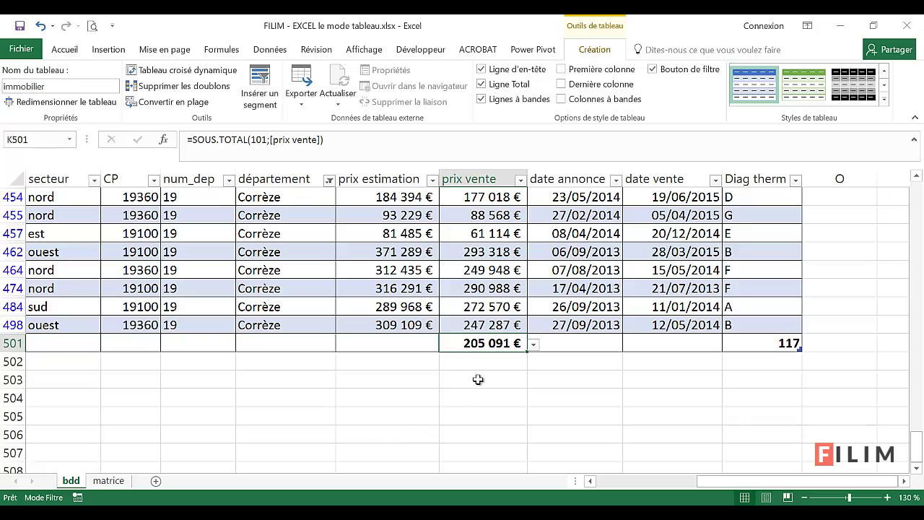
Step: Set the département cell in the total row to count the records (Nombre)
click(534, 345)
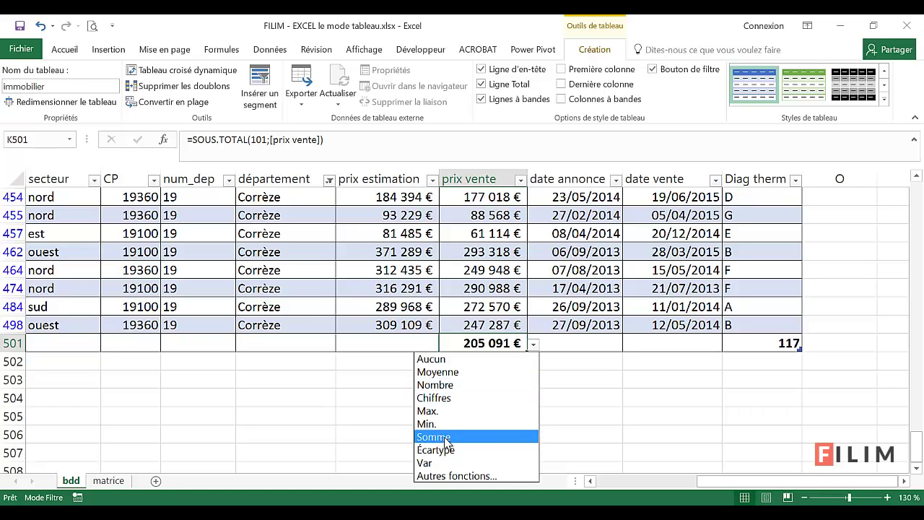
click(582, 331)
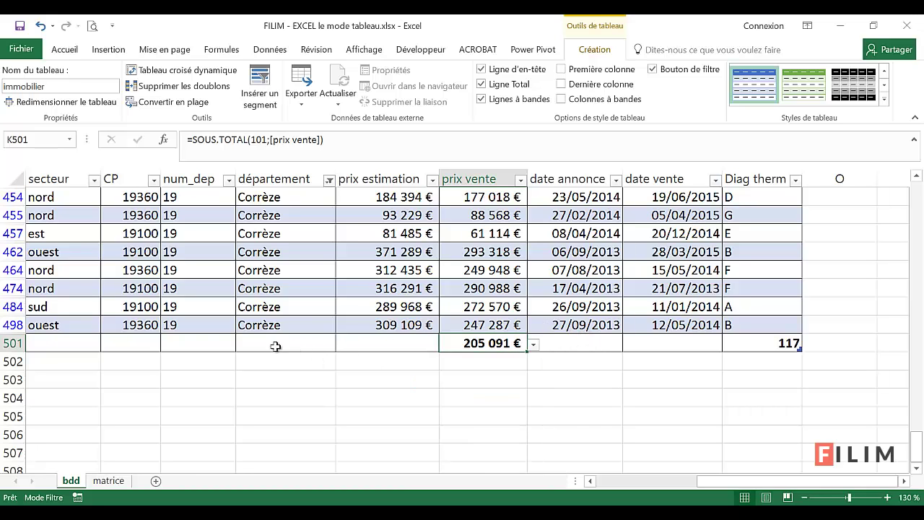
click(310, 343)
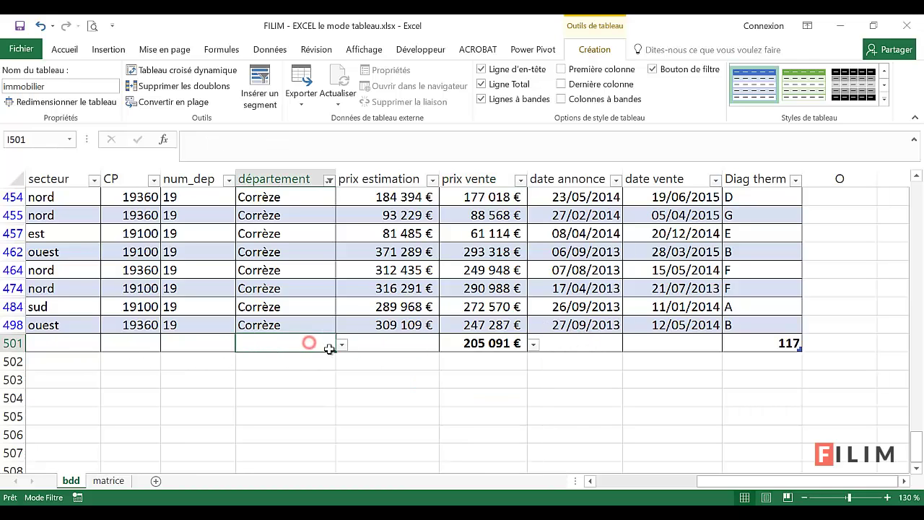
click(345, 354)
click(317, 347)
click(343, 345)
click(267, 387)
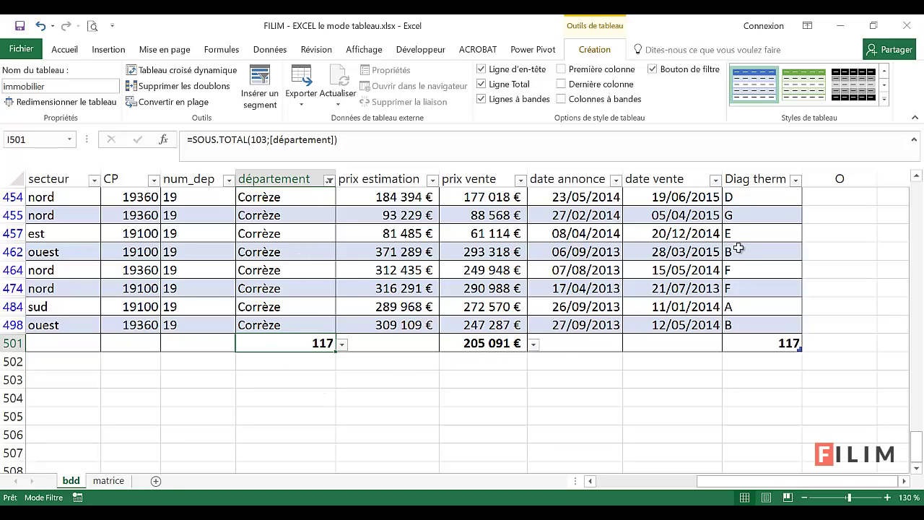
click(16, 343)
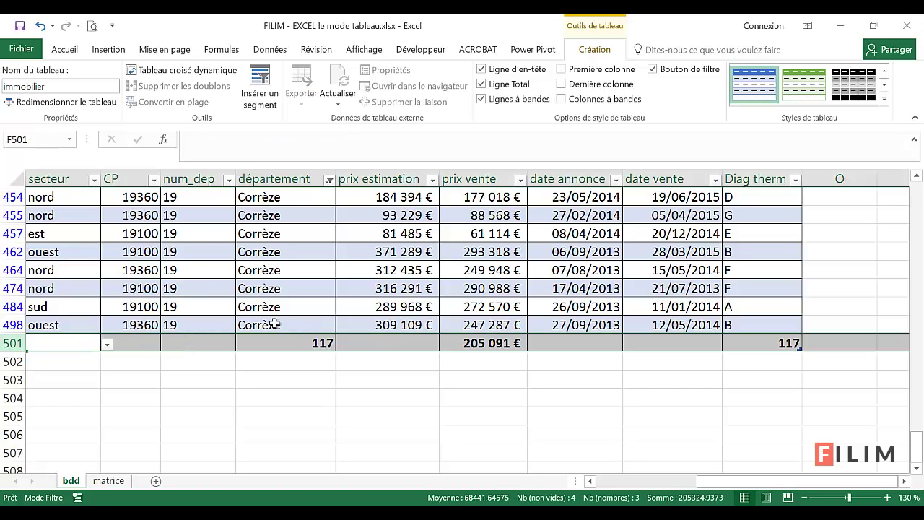
click(283, 345)
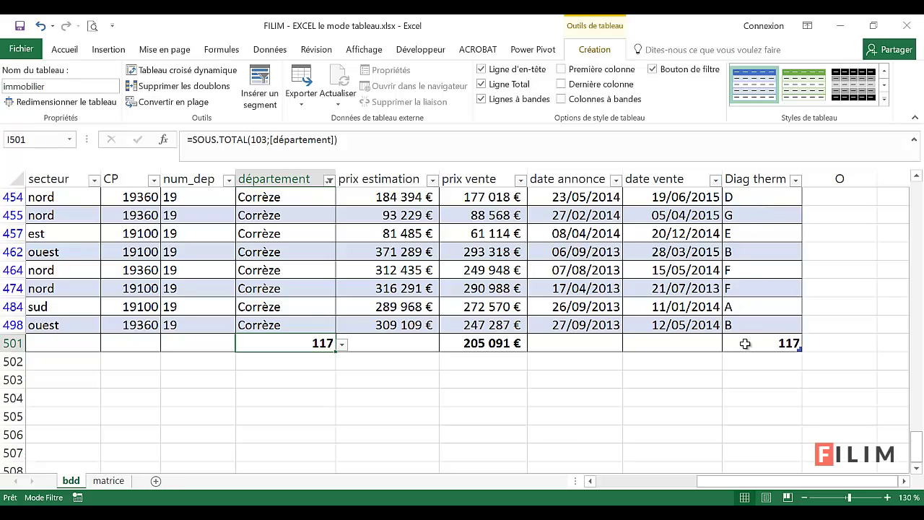
Step: Filter the Diag therm column to the ratings A, B and C only
scroll(790, 400, up, 3)
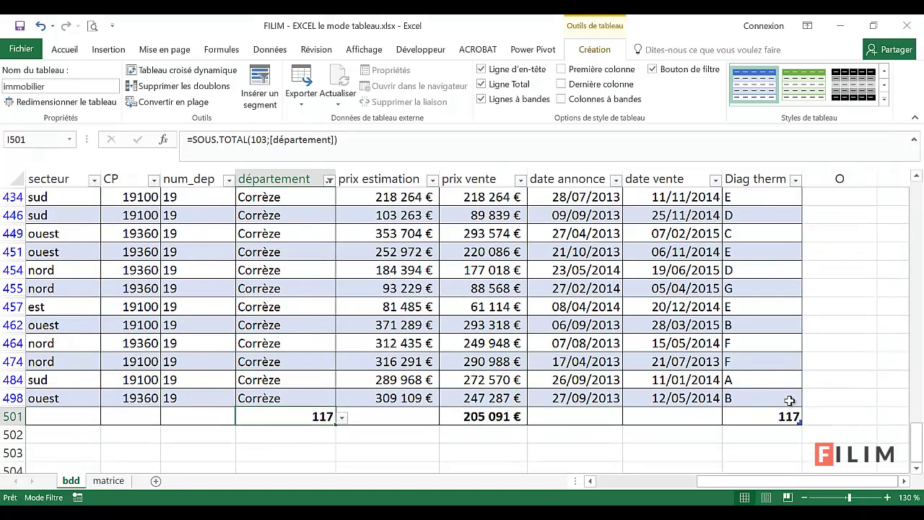
scroll(787, 397, down, 2)
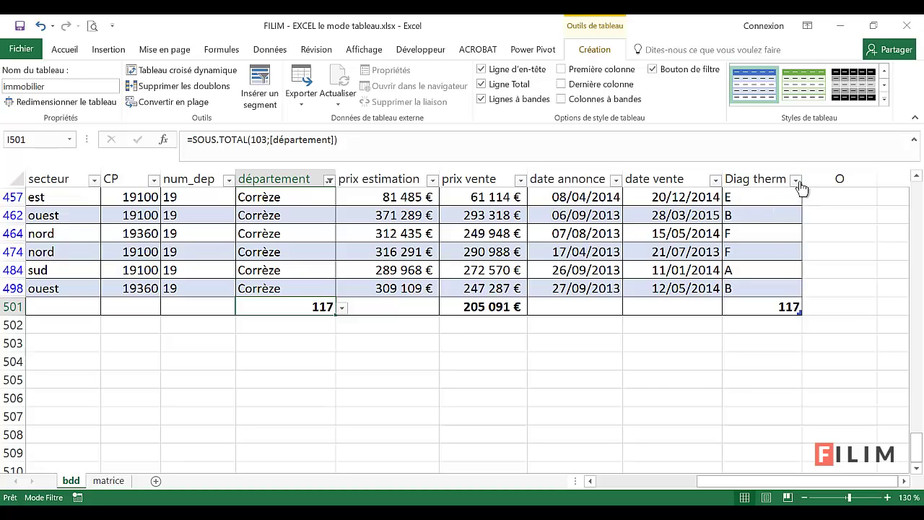
click(795, 179)
click(648, 322)
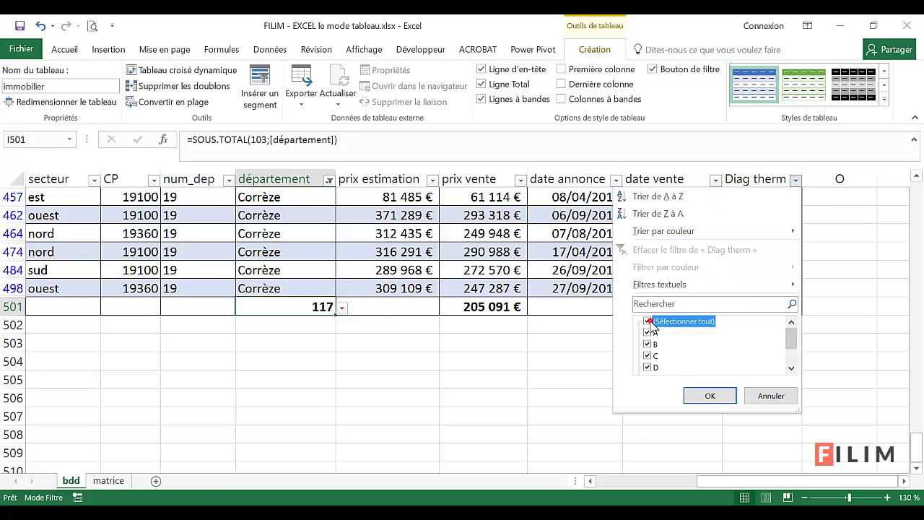
click(648, 333)
click(647, 344)
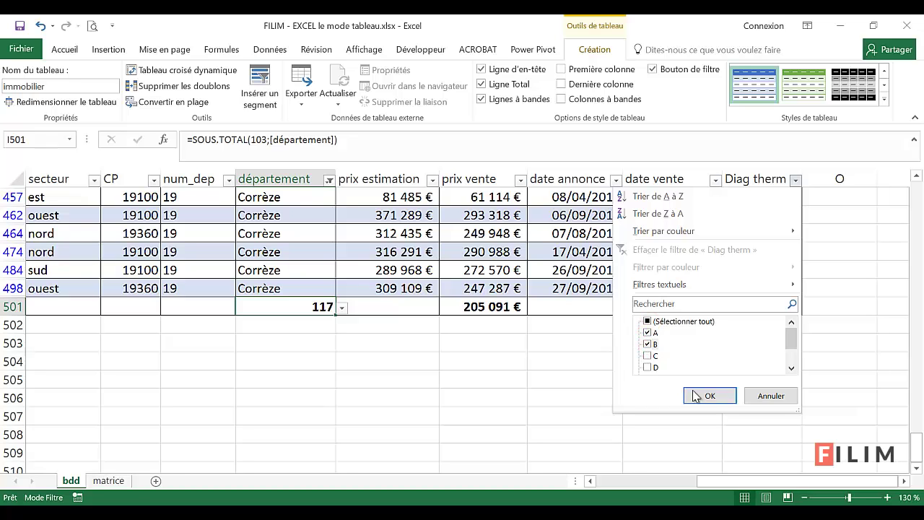
click(647, 355)
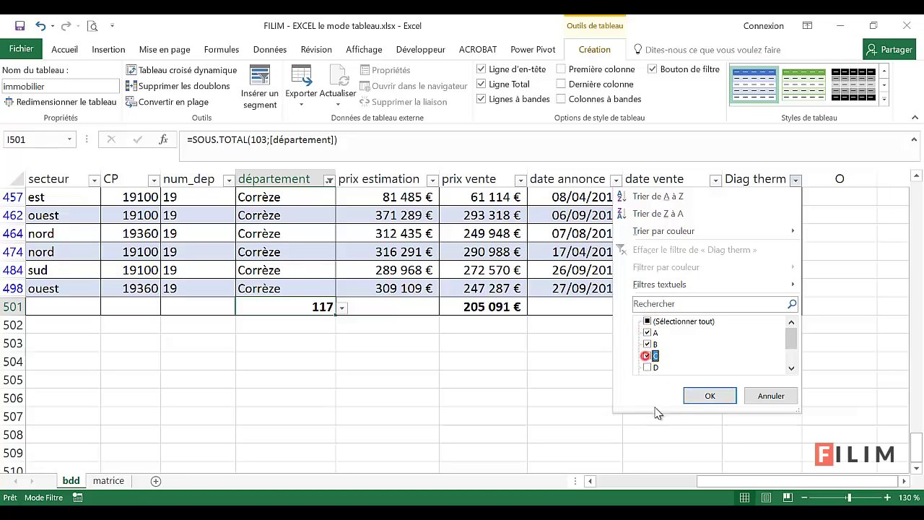
click(710, 396)
Step: Hide the immobilier table's total row, restore it once, and hide it again
scroll(501, 351, up, 2)
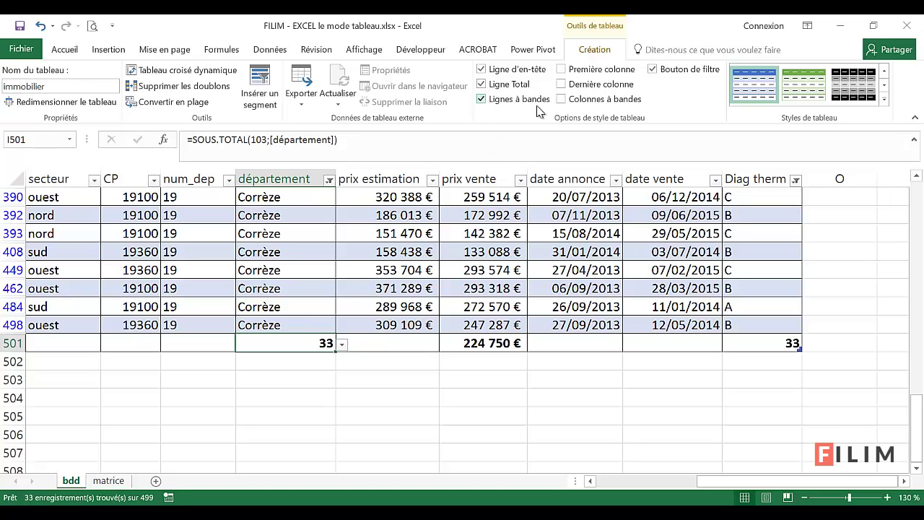
click(481, 85)
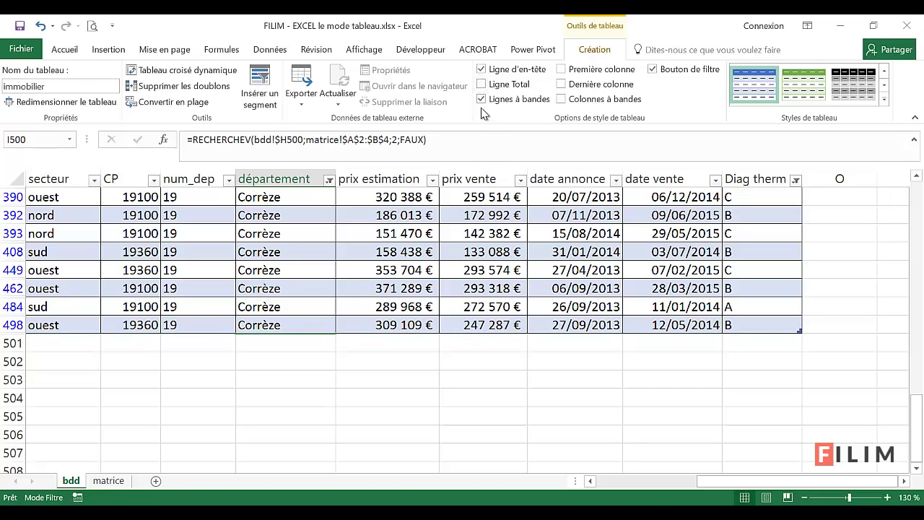
click(482, 84)
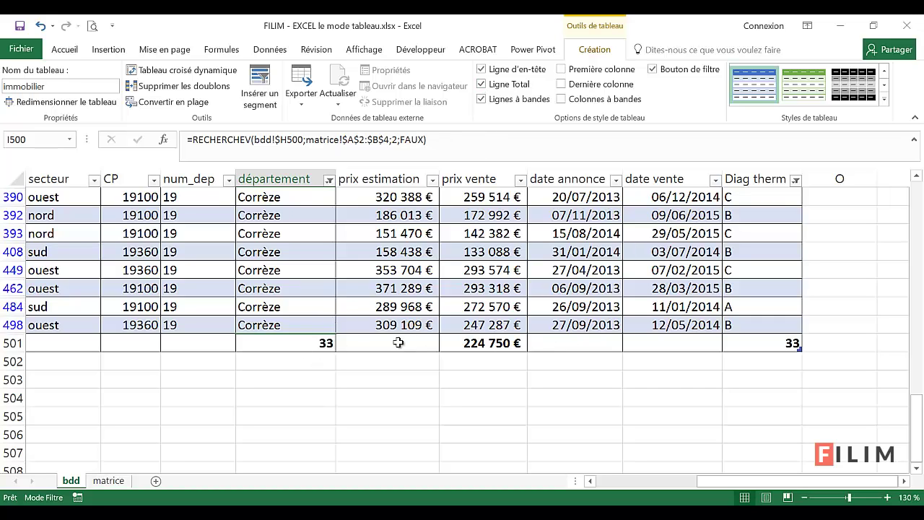
click(483, 84)
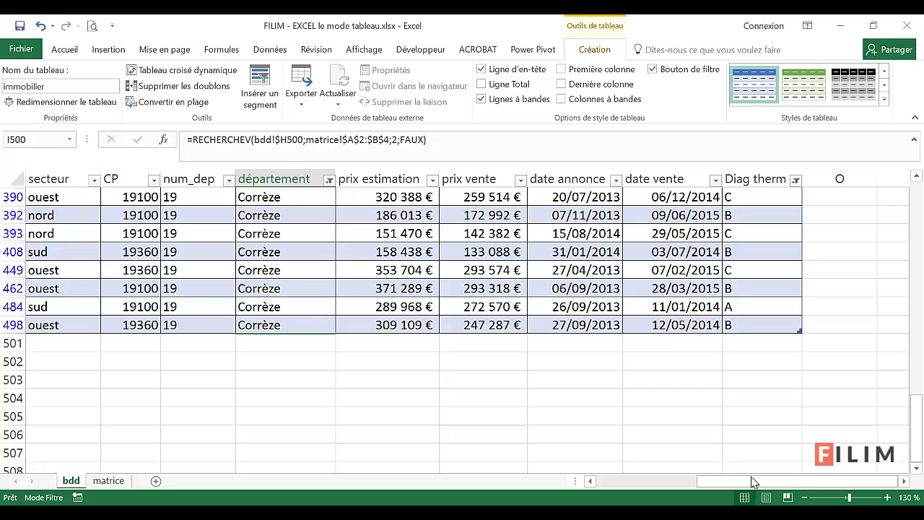
Step: Clear all filters from the immobilier table so every département and Diag therm rating is included
drag(915, 438, 915, 245)
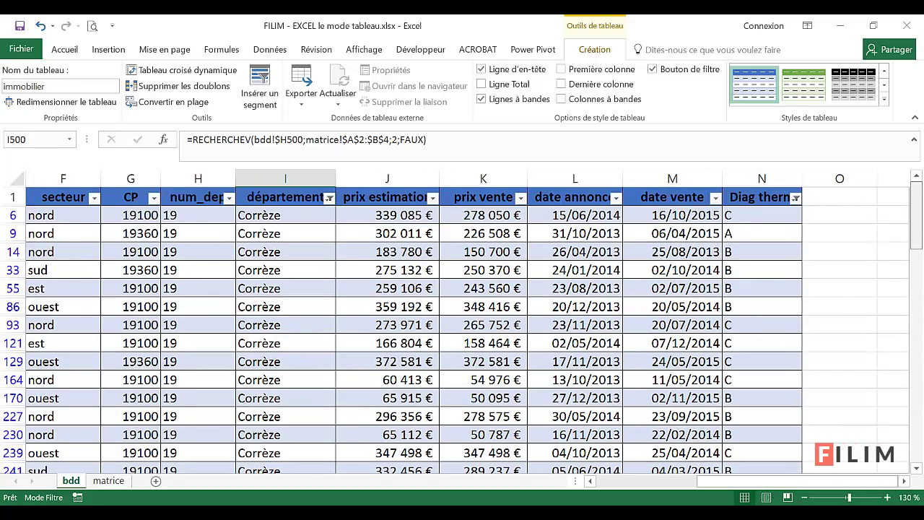
click(629, 307)
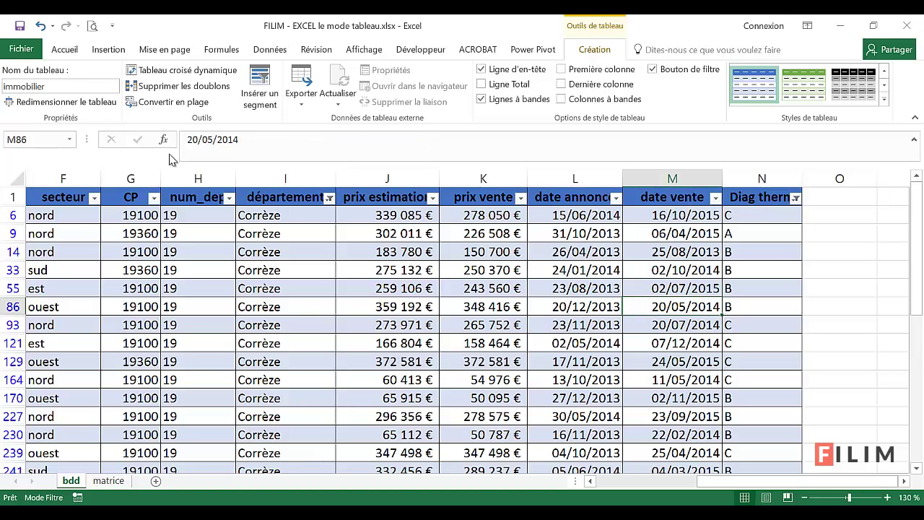
click(65, 51)
click(835, 94)
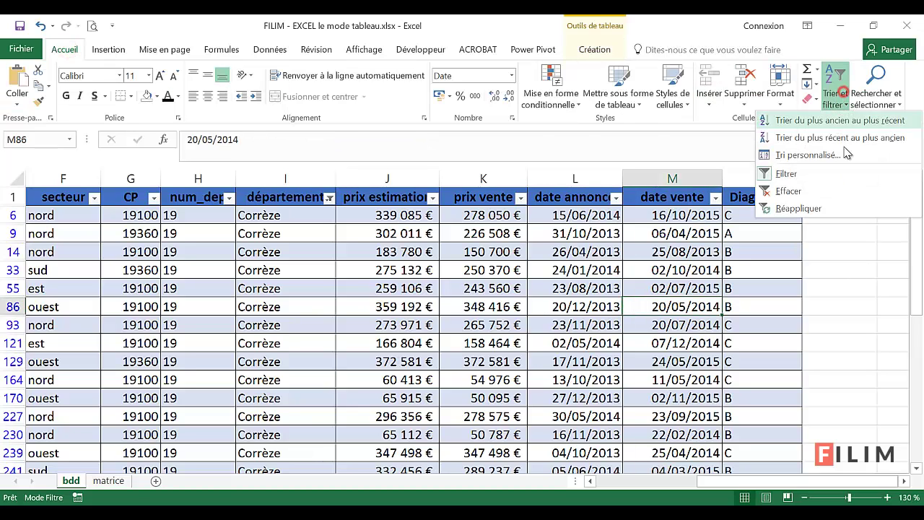
click(806, 192)
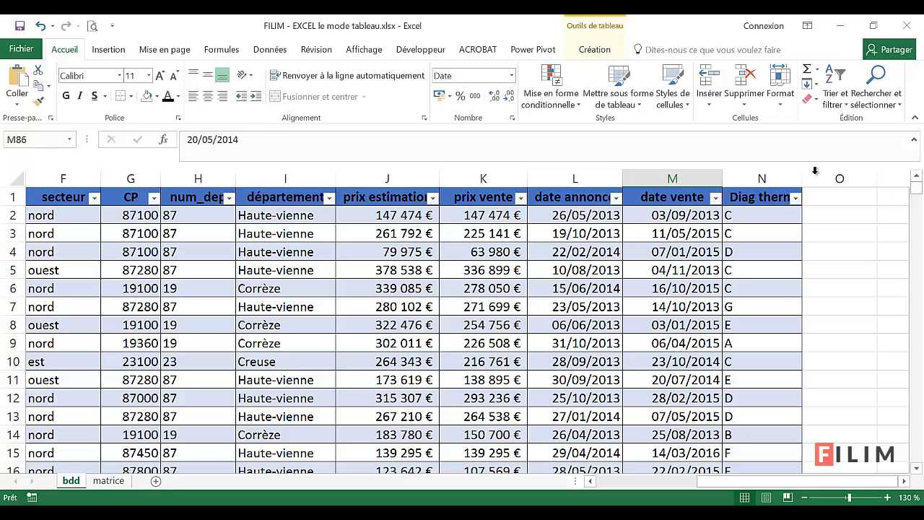
click(834, 107)
click(555, 268)
Step: Insert a new column before date annonce and name its header Ecart
click(565, 178)
right_click(566, 178)
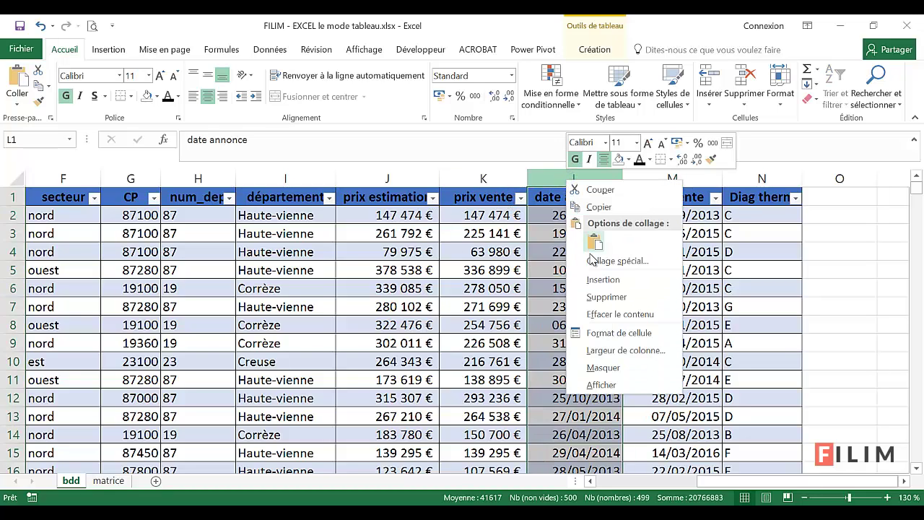
click(588, 280)
click(581, 198)
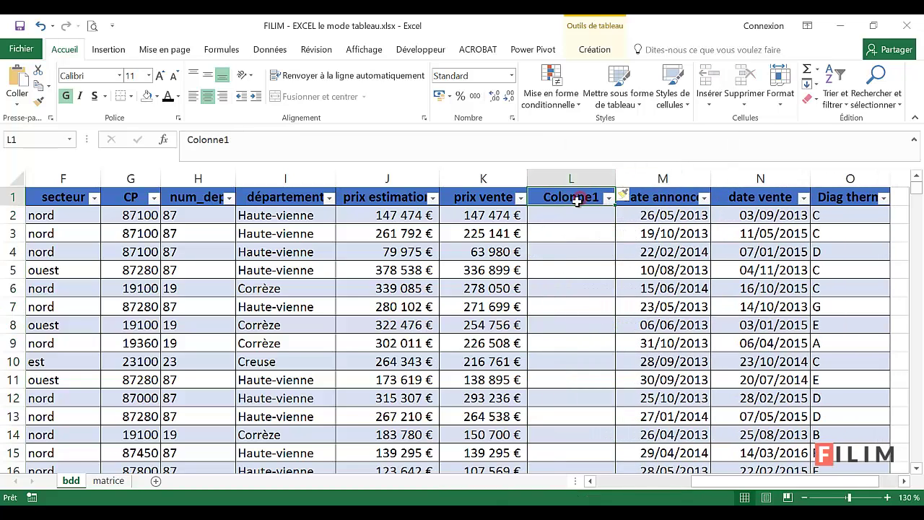
text(Ec)
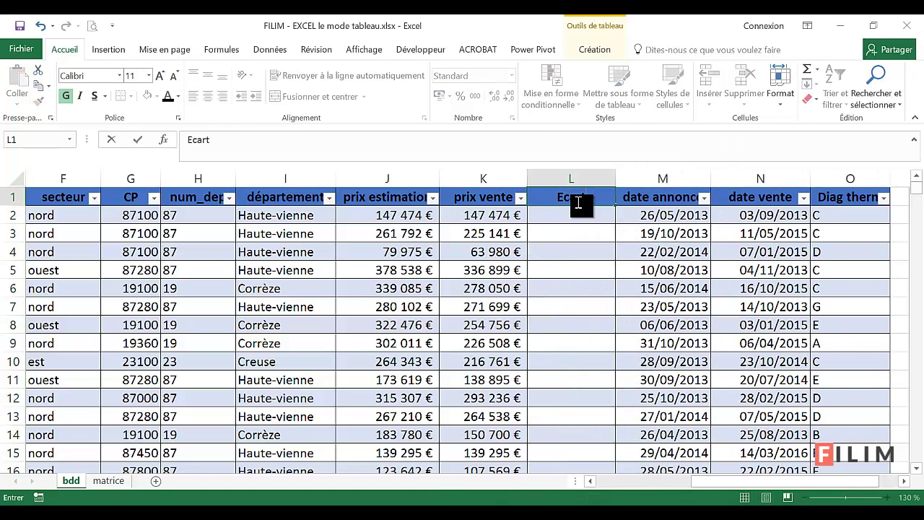
text(art)
key(Return)
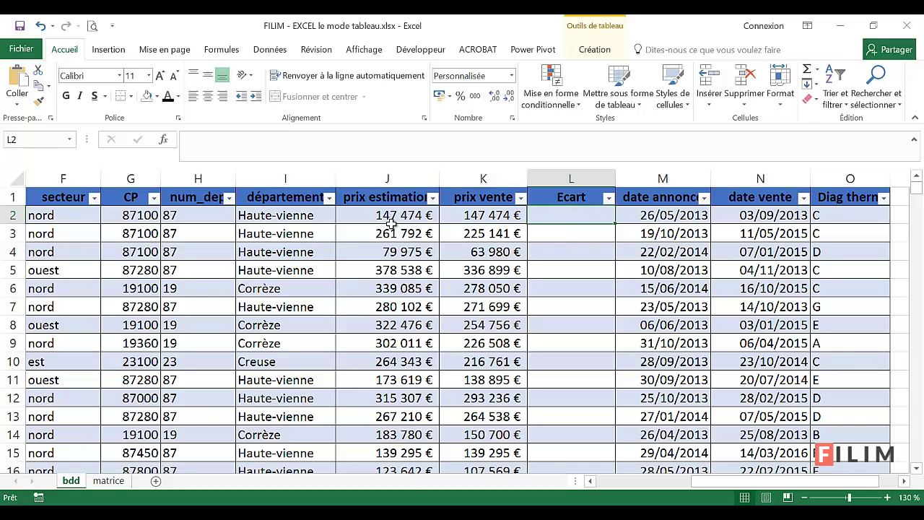
Step: Fill the Ecart column with the formula =[@[prix vente]]-[@[prix estimation]], entered in its first record
text(=)
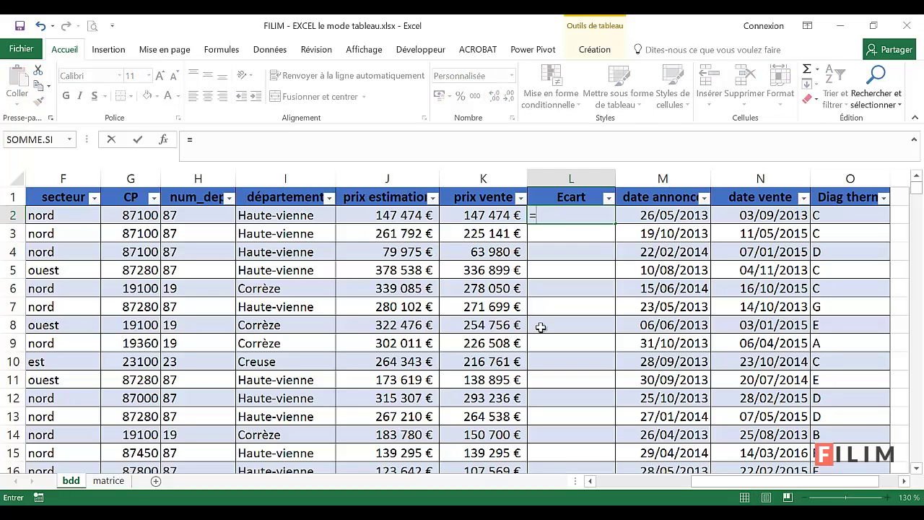
click(477, 215)
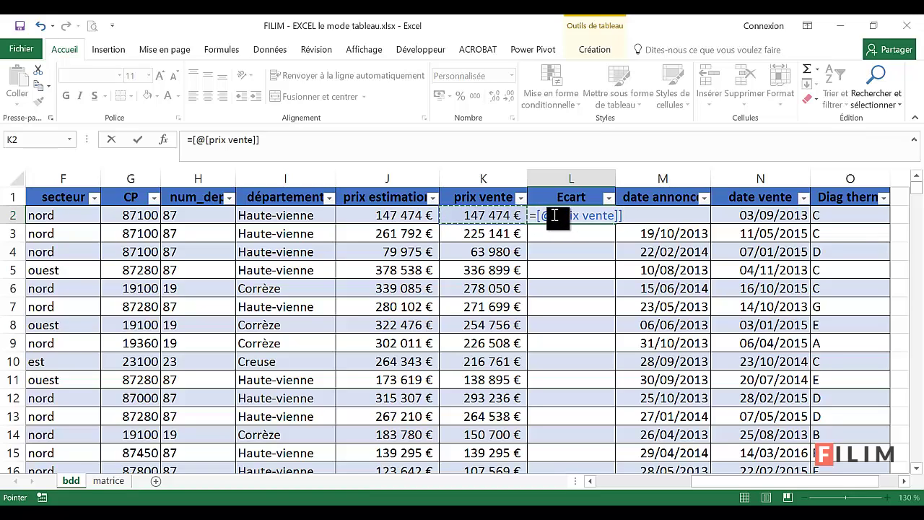
drag(555, 217, 618, 219)
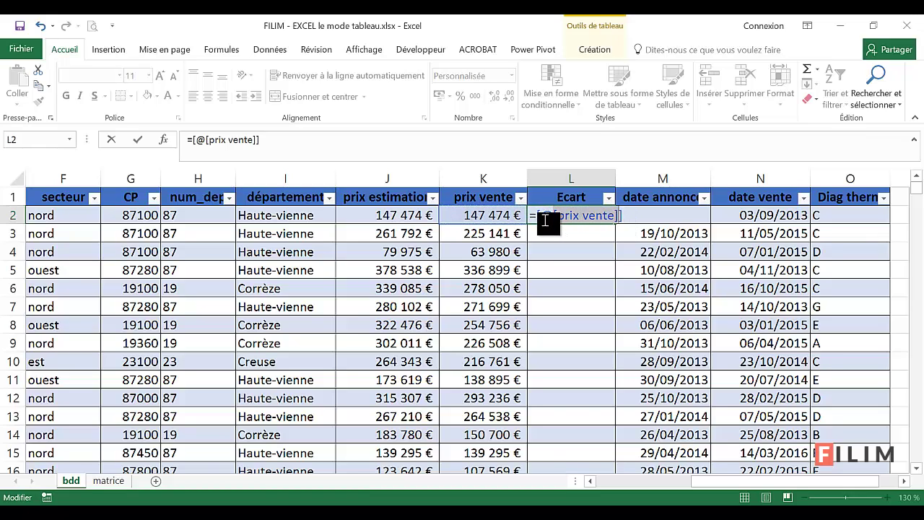
drag(542, 218, 552, 217)
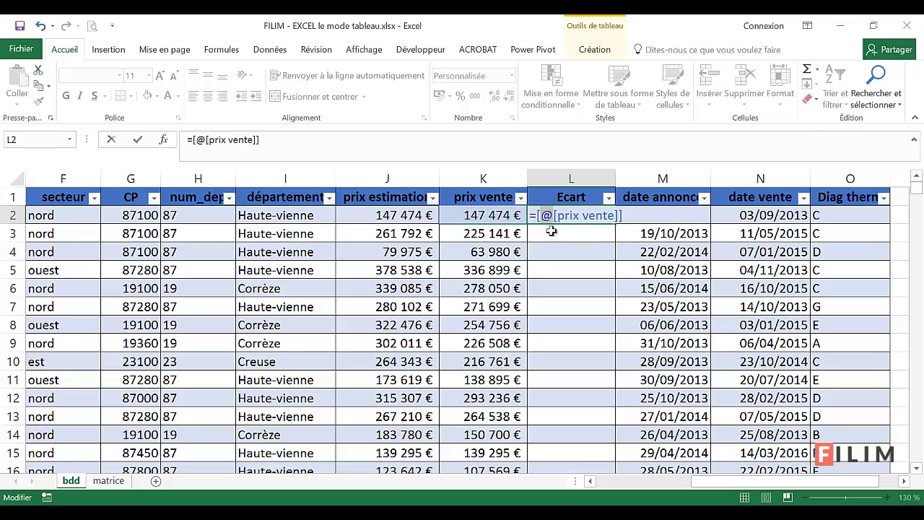
click(350, 143)
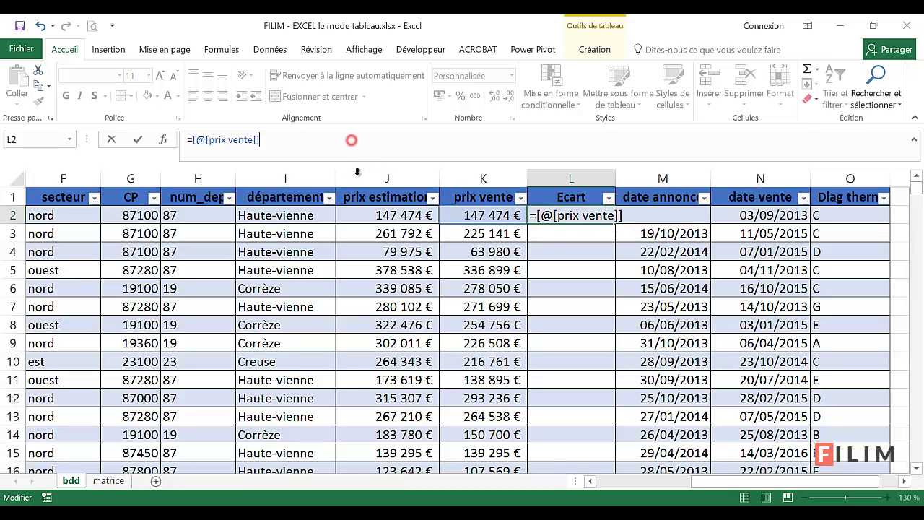
click(376, 215)
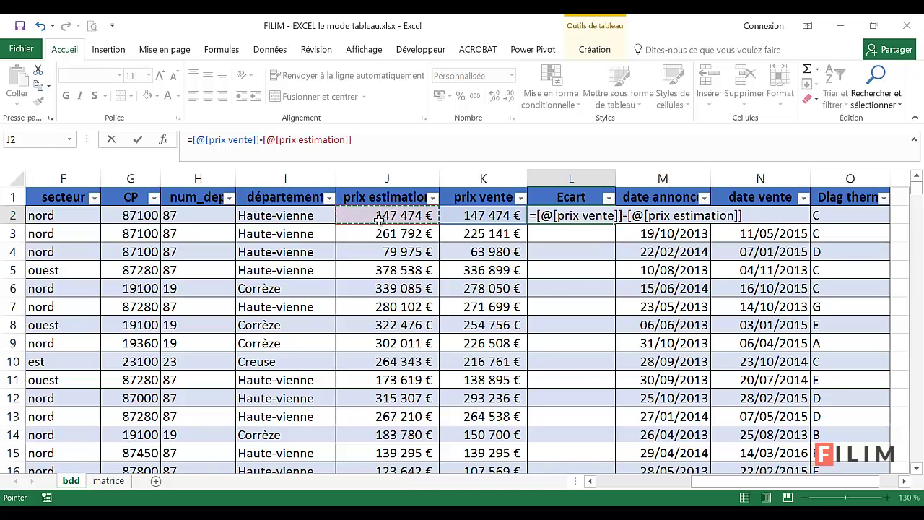
key(Return)
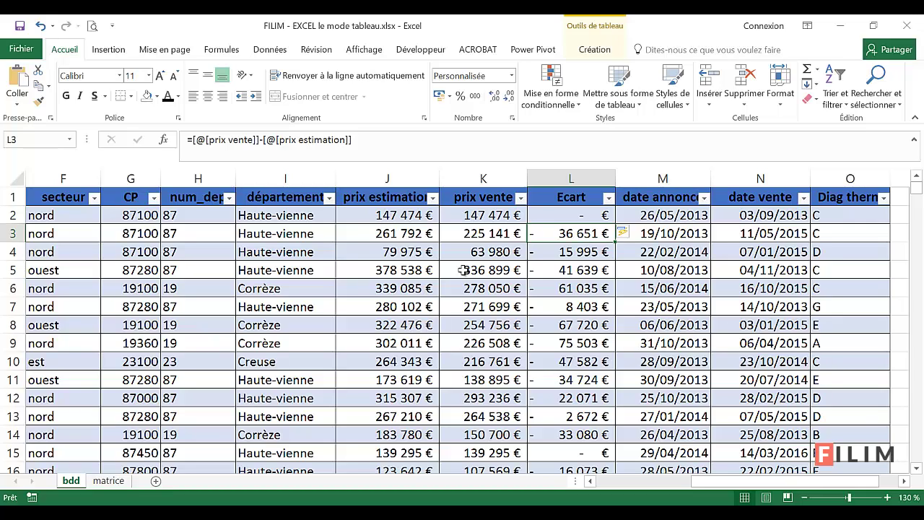
Step: Examine how the Ecart formula is carried down the column to the table's last record
click(486, 347)
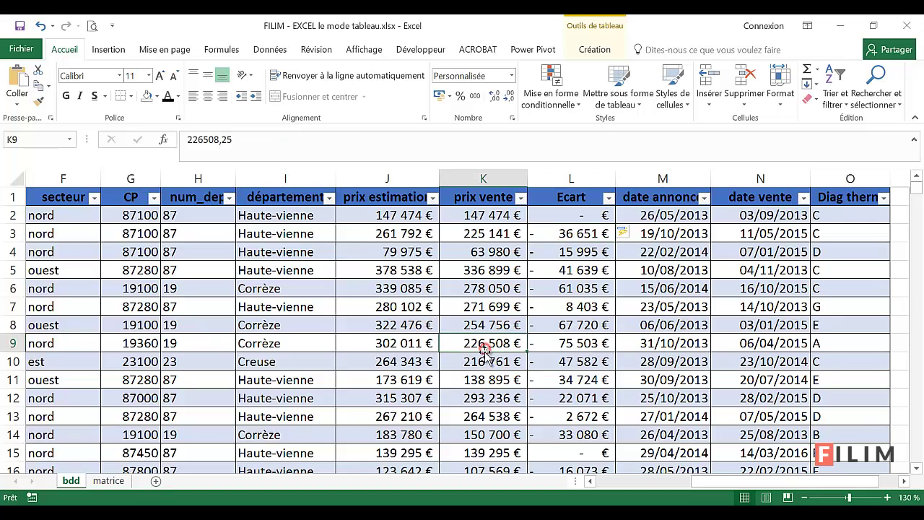
click(485, 362)
click(485, 381)
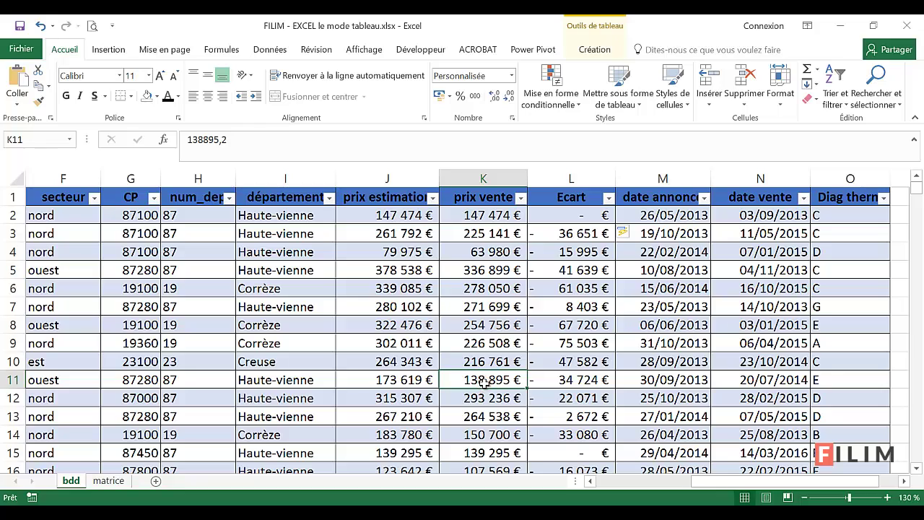
click(494, 366)
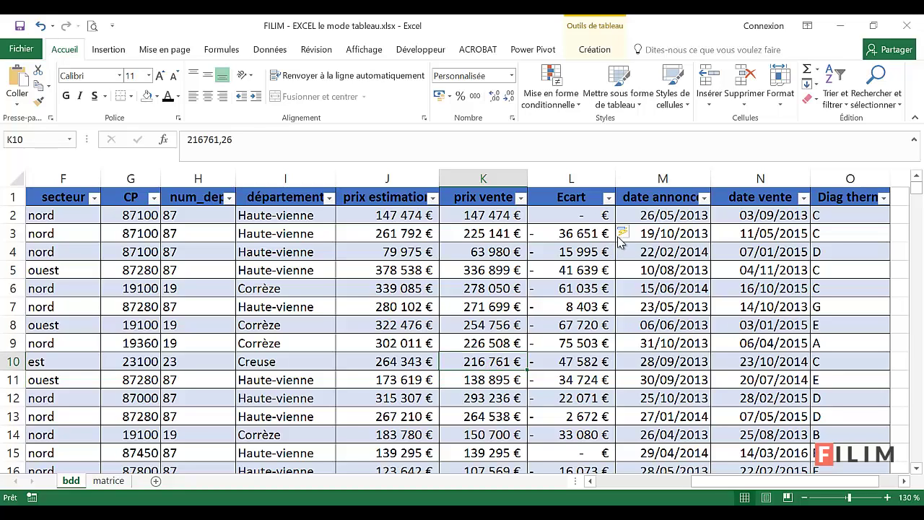
mouse_move(619, 237)
drag(917, 189, 917, 471)
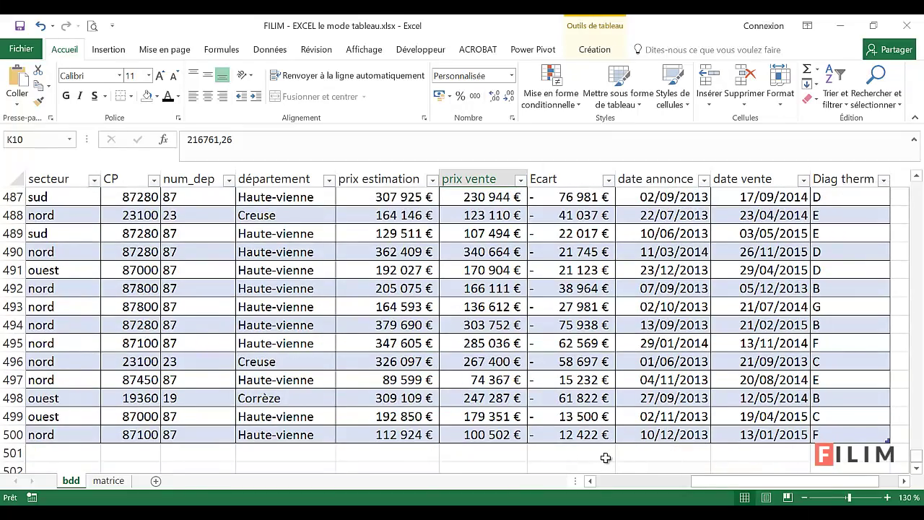
drag(917, 454, 915, 187)
click(904, 480)
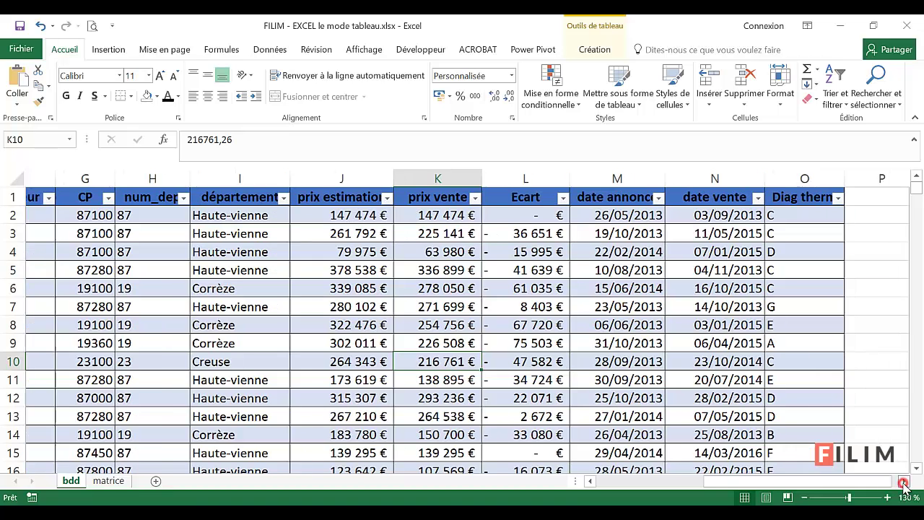
Step: Insert a new table column between date vente and Diag therm and name its header délai
click(904, 481)
click(552, 215)
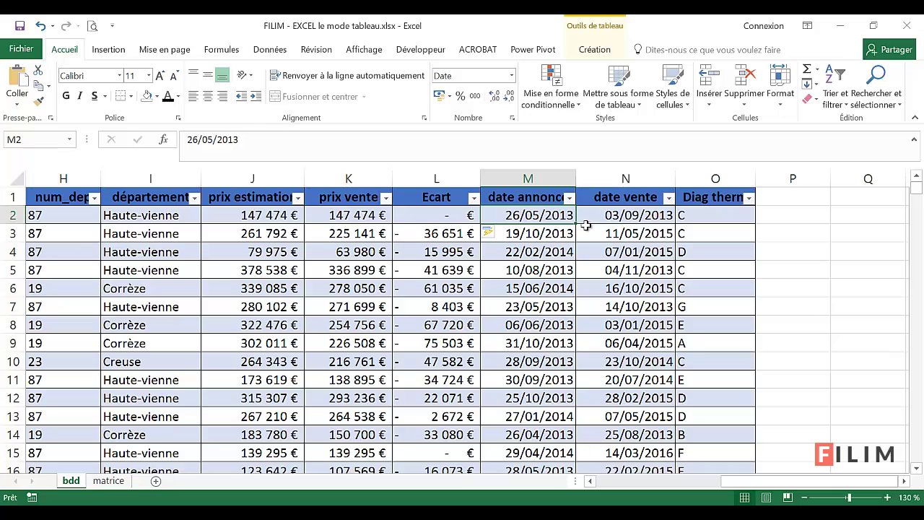
click(604, 213)
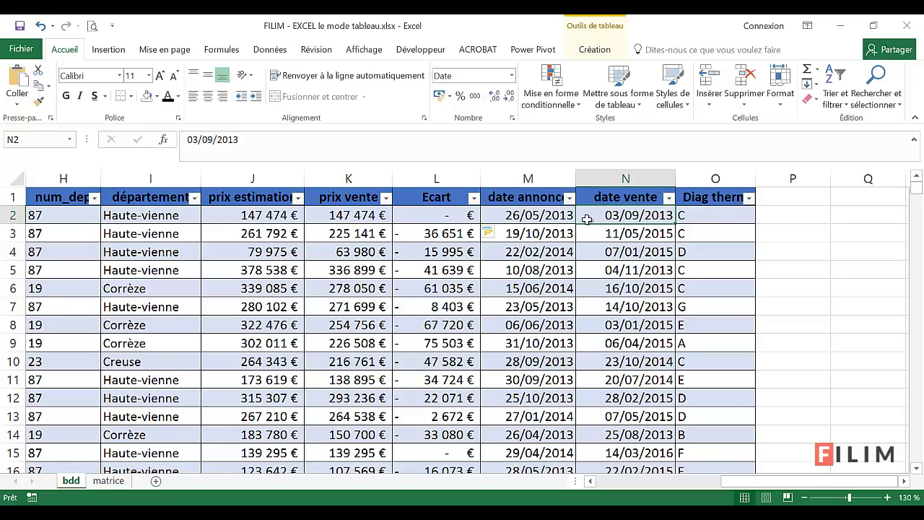
right_click(706, 179)
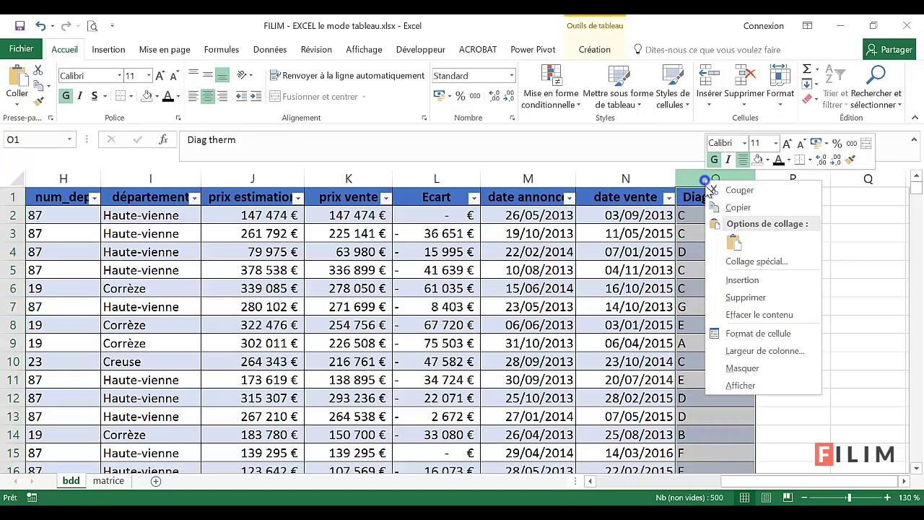
click(734, 282)
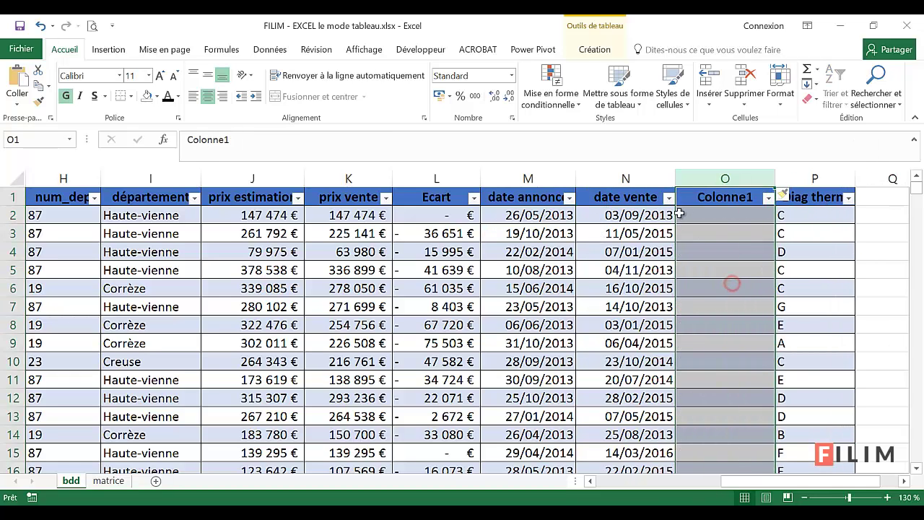
text(délai)
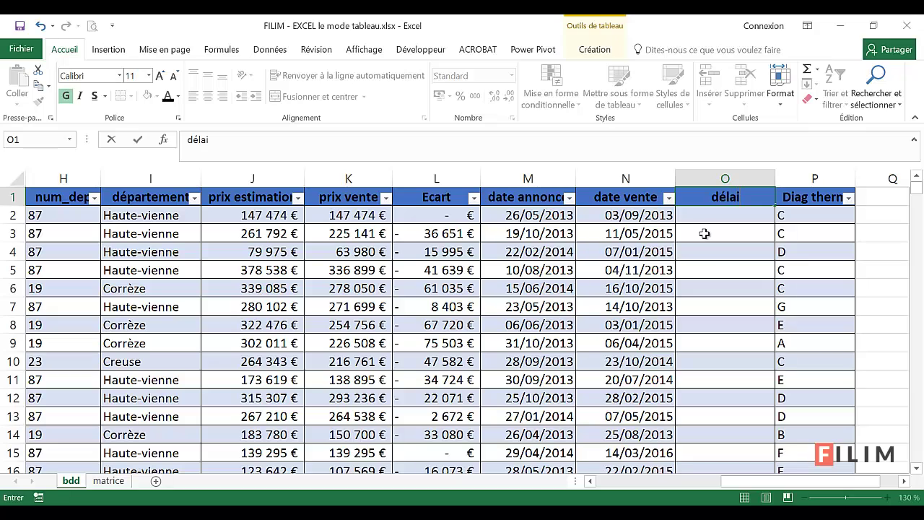
key(Return)
Step: Fill the délai column with the formula =[@[date vente]]-[@[date annonce]], entered in its first record
text(=)
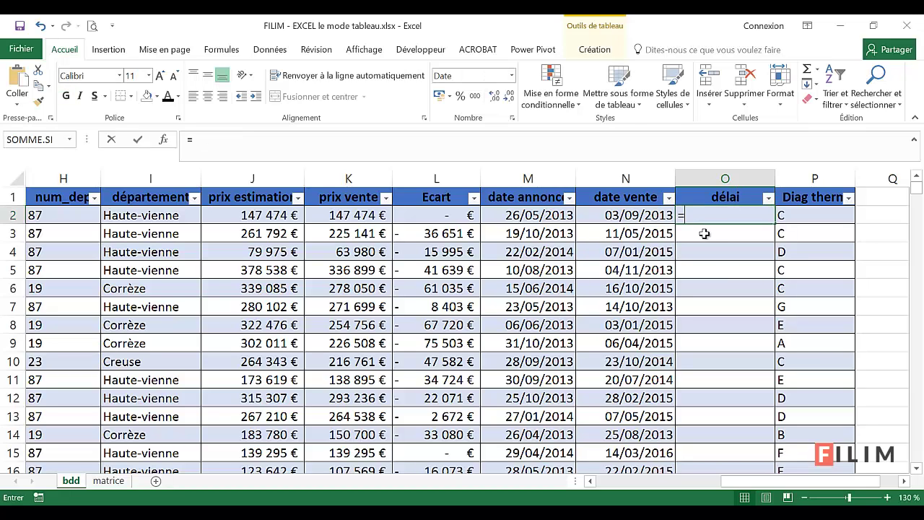
click(623, 214)
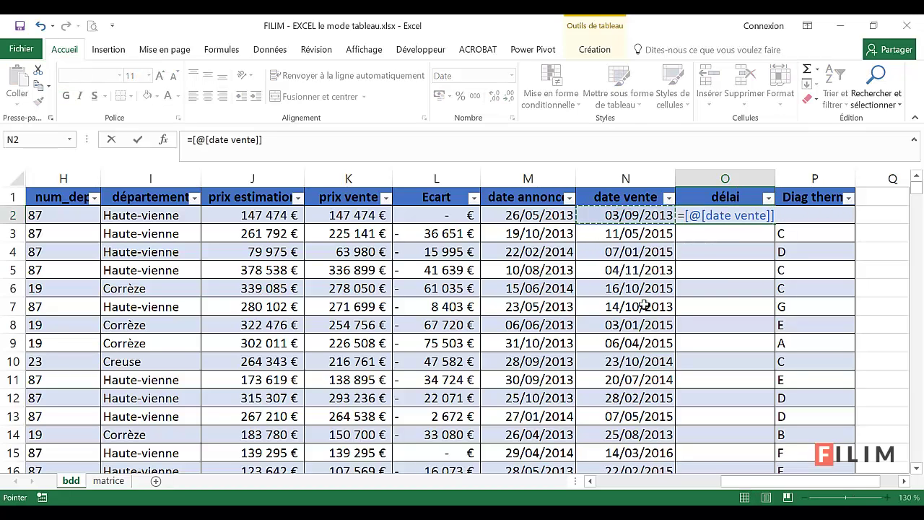
text(-)
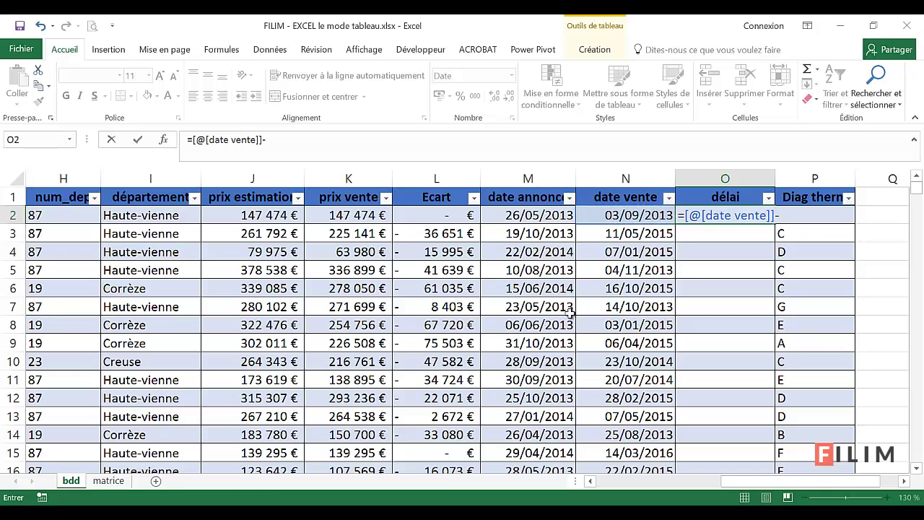
click(527, 215)
key(Return)
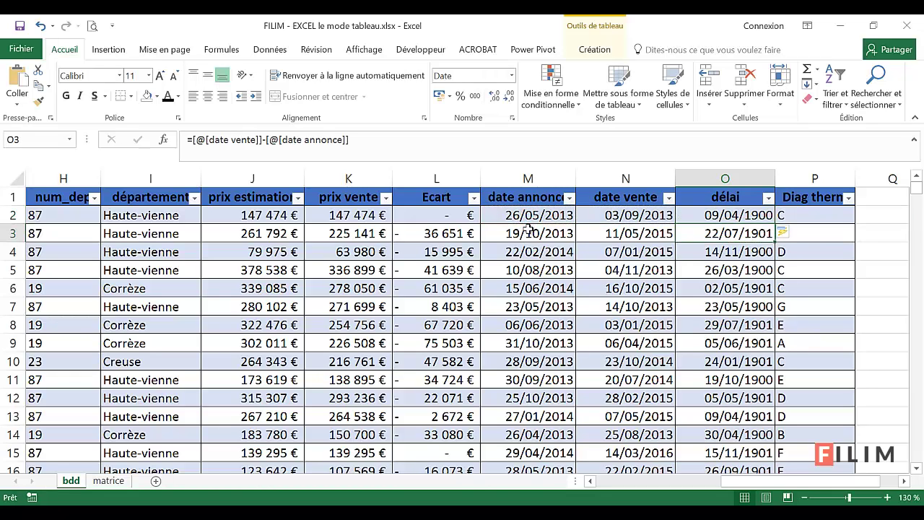
Step: Format the whole délai column as Nombre without decimals and make the column slightly narrower
click(744, 215)
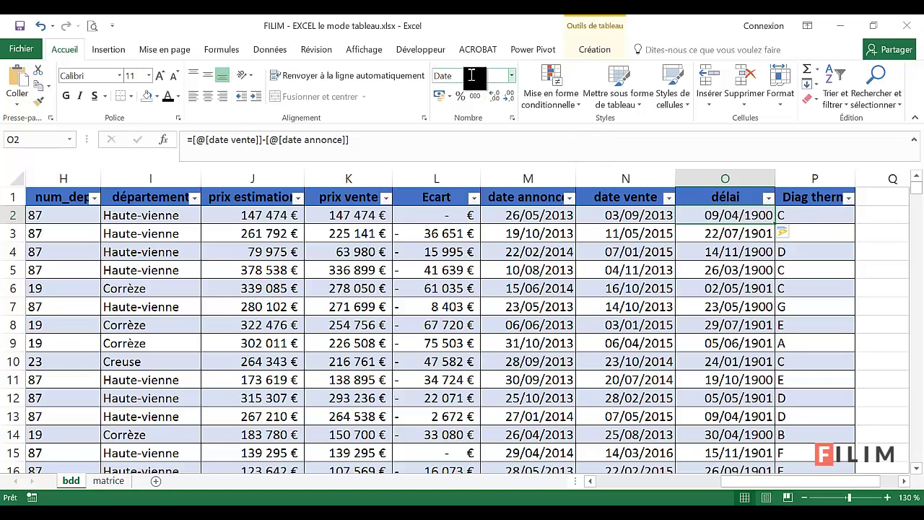
click(511, 76)
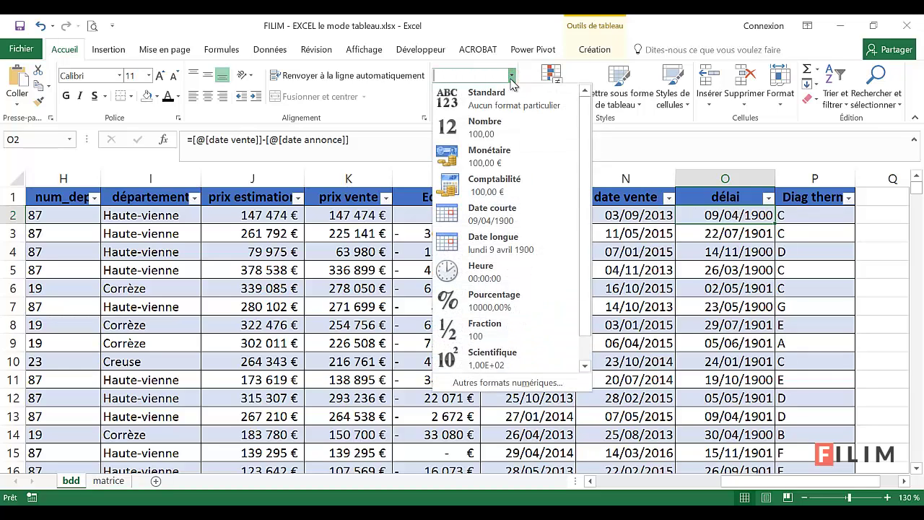
click(497, 124)
click(691, 181)
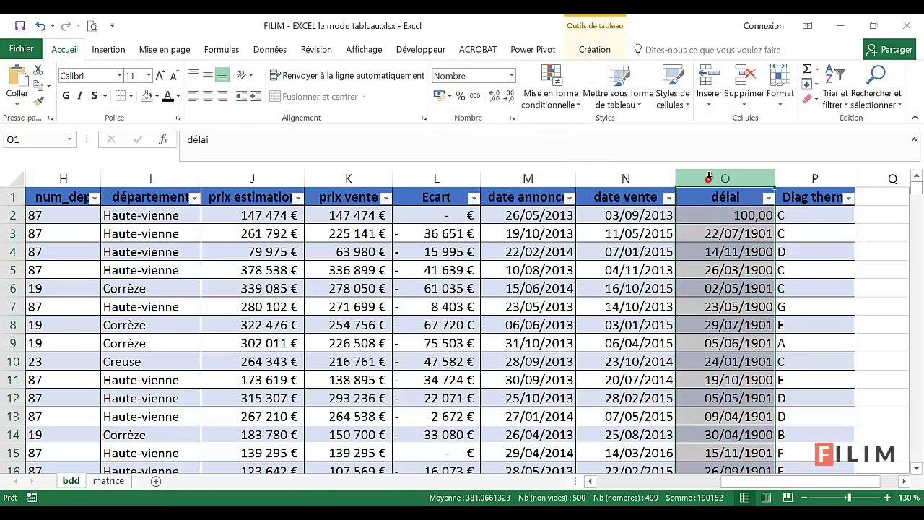
click(511, 75)
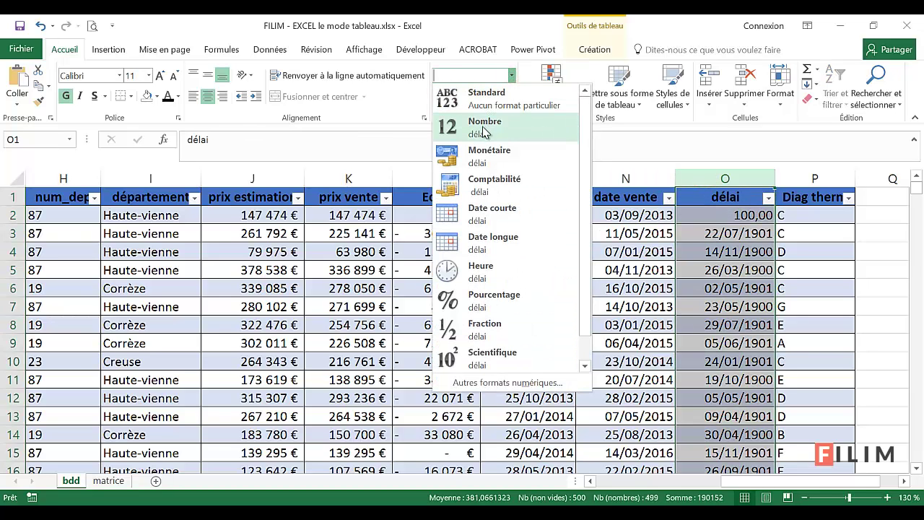
click(484, 129)
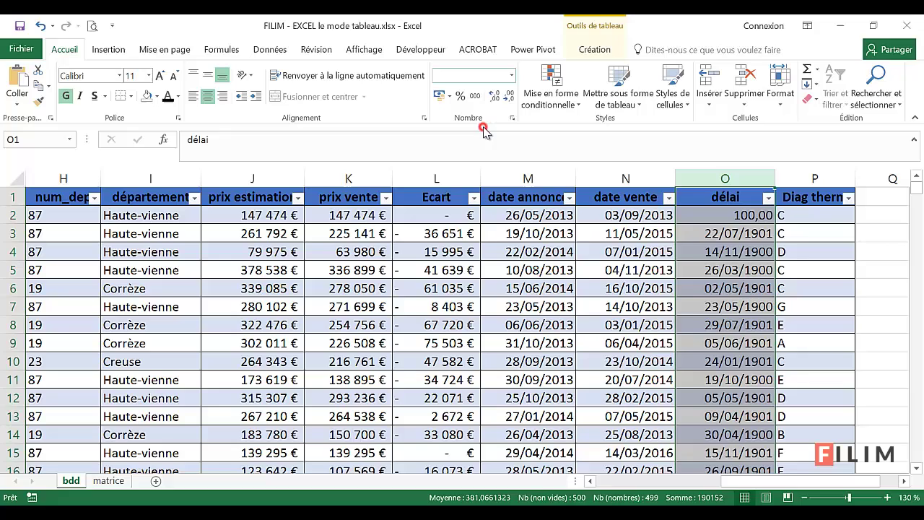
click(511, 97)
click(511, 96)
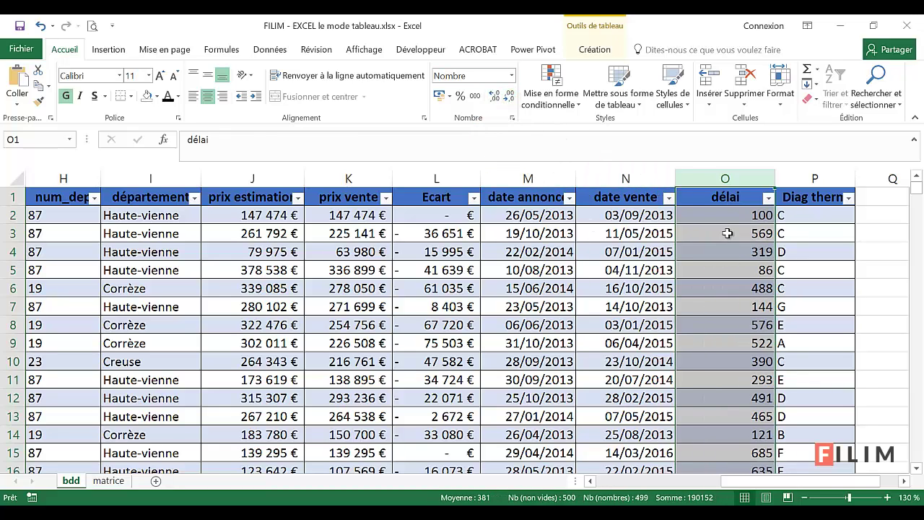
click(726, 233)
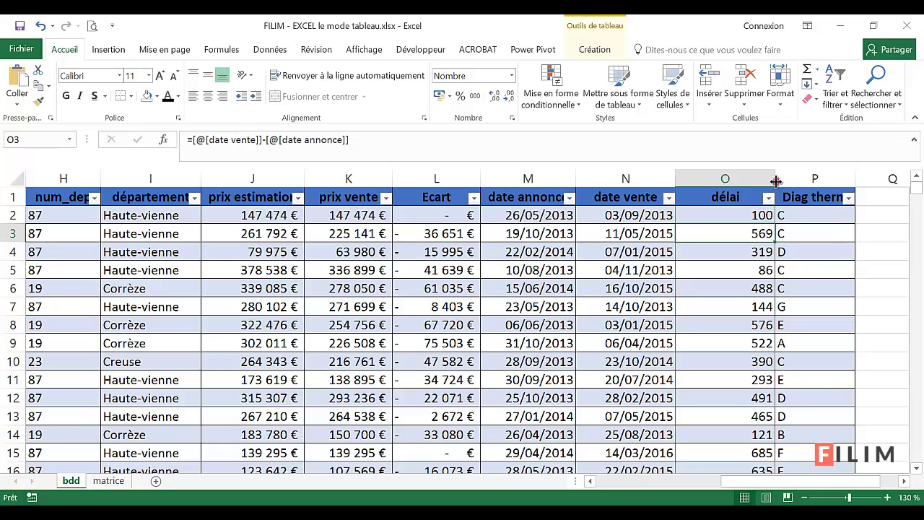
drag(775, 178, 749, 178)
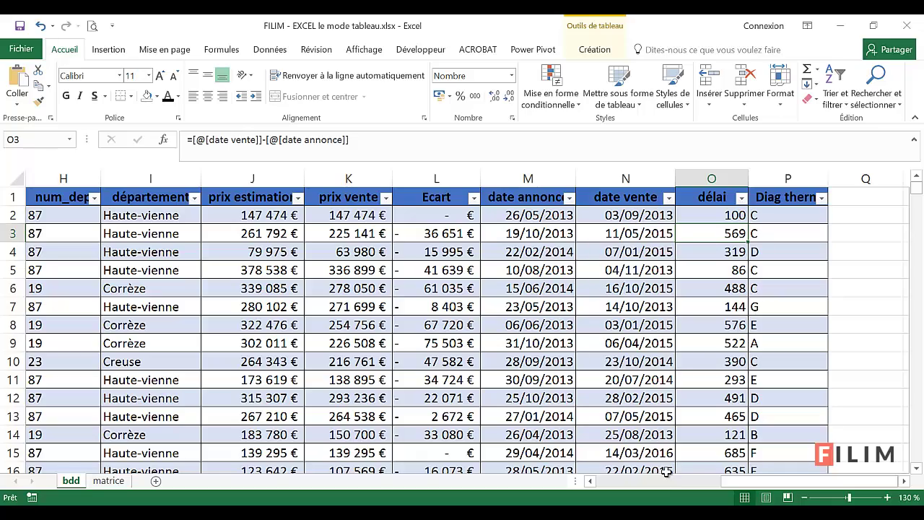
Step: Start a new record directly below the immobilier table's last row by entering T4 as its type
drag(732, 481, 606, 498)
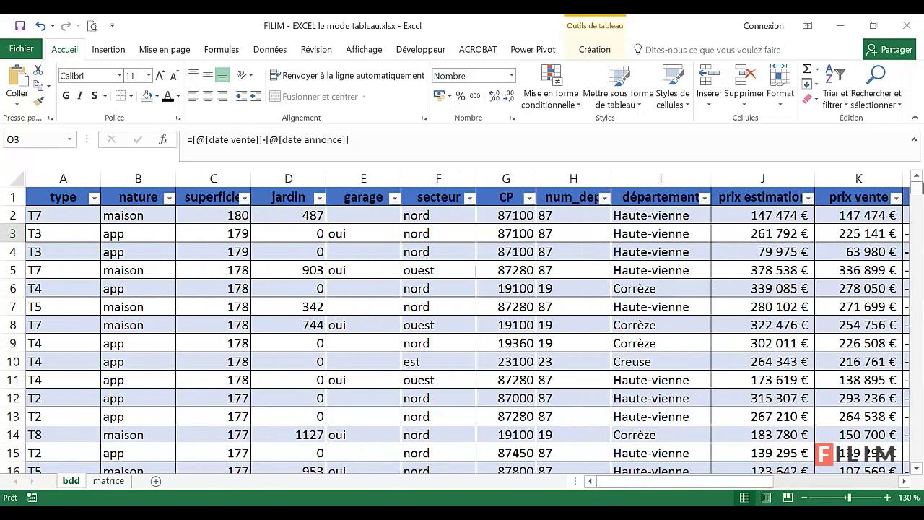
drag(916, 190, 899, 465)
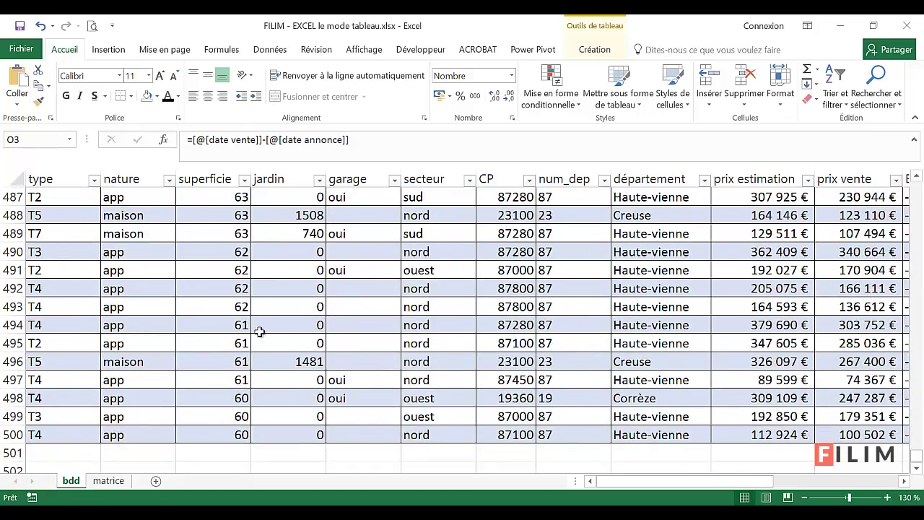
scroll(255, 334, down, 3)
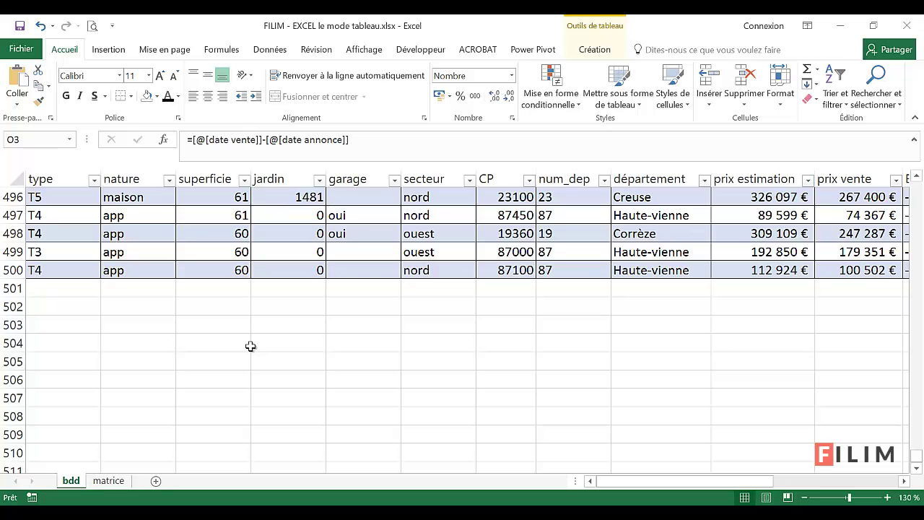
scroll(250, 347, up, 2)
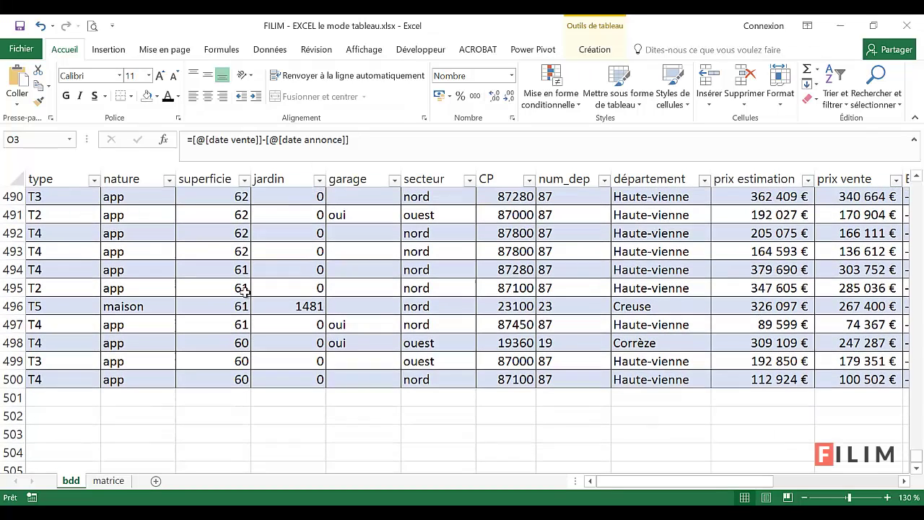
click(239, 289)
click(70, 139)
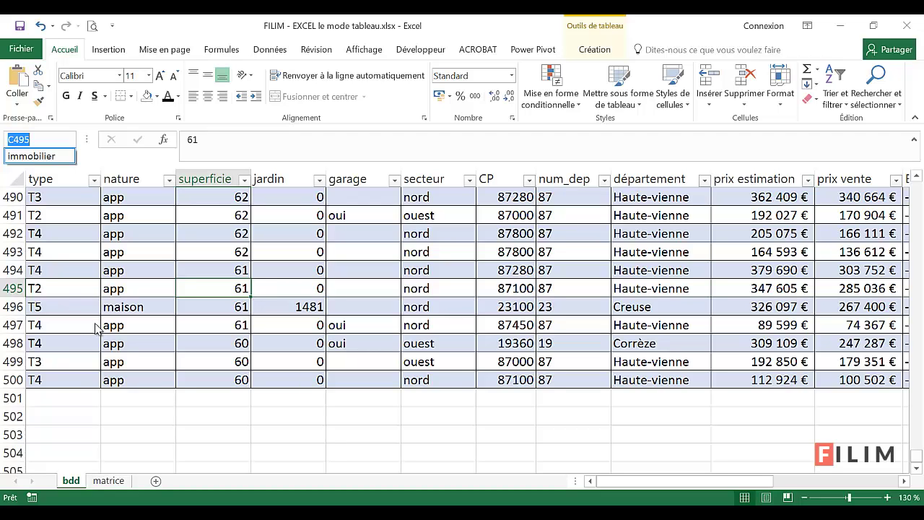
scroll(72, 386, down, 3)
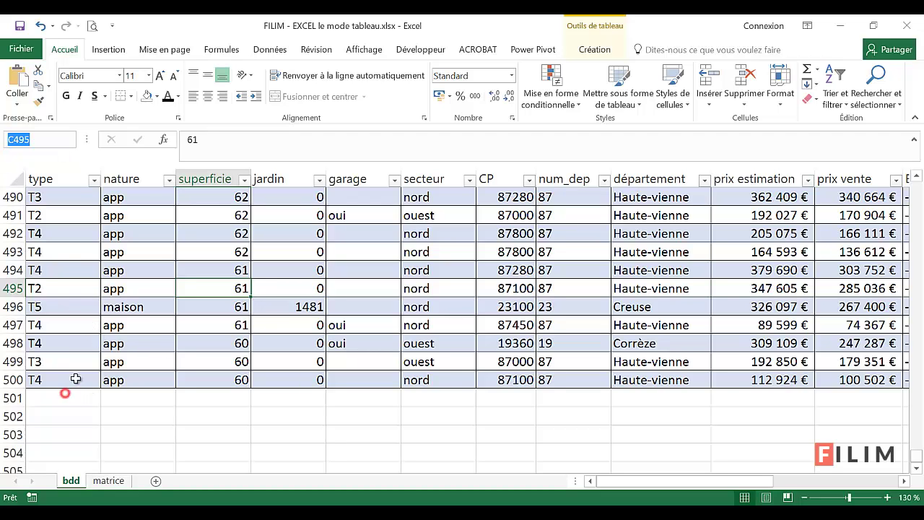
click(66, 292)
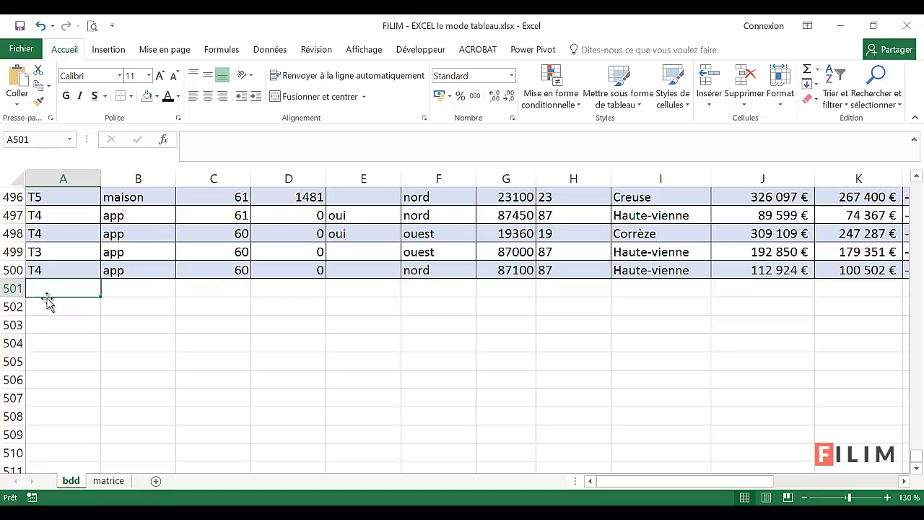
text(T4)
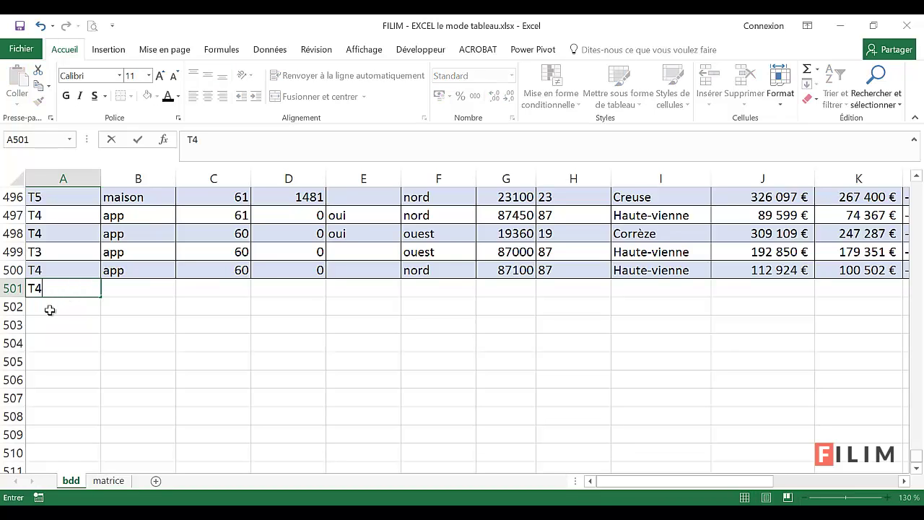
key(Tab)
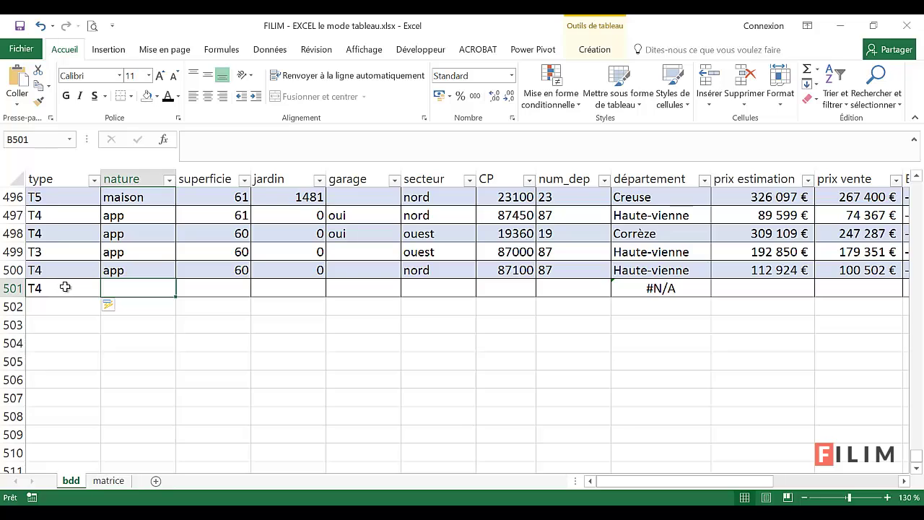
Step: Check the département and num_dep formulas in the new record of row 501 and enter 19680 as its CP
click(644, 288)
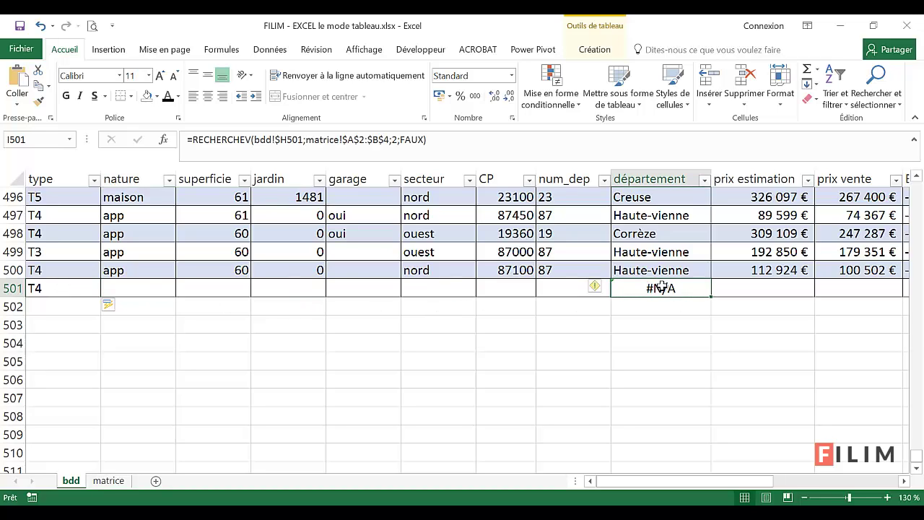
click(554, 288)
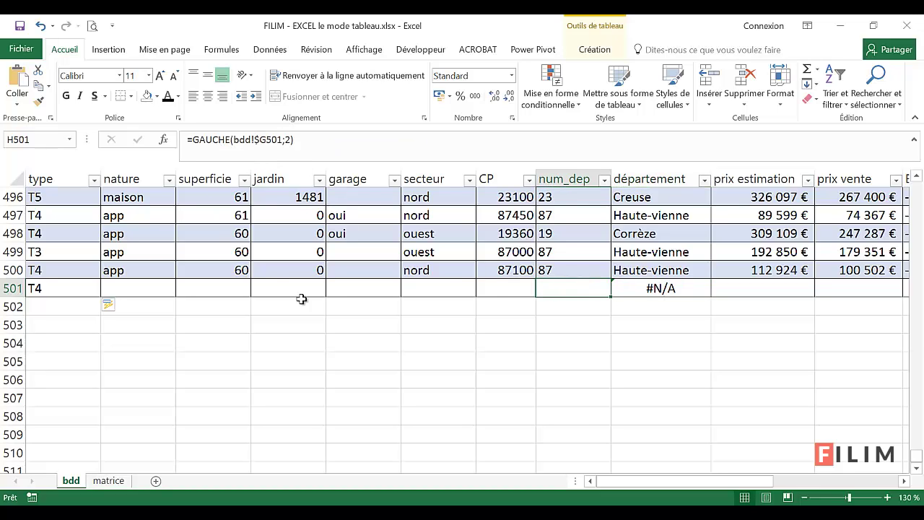
click(489, 286)
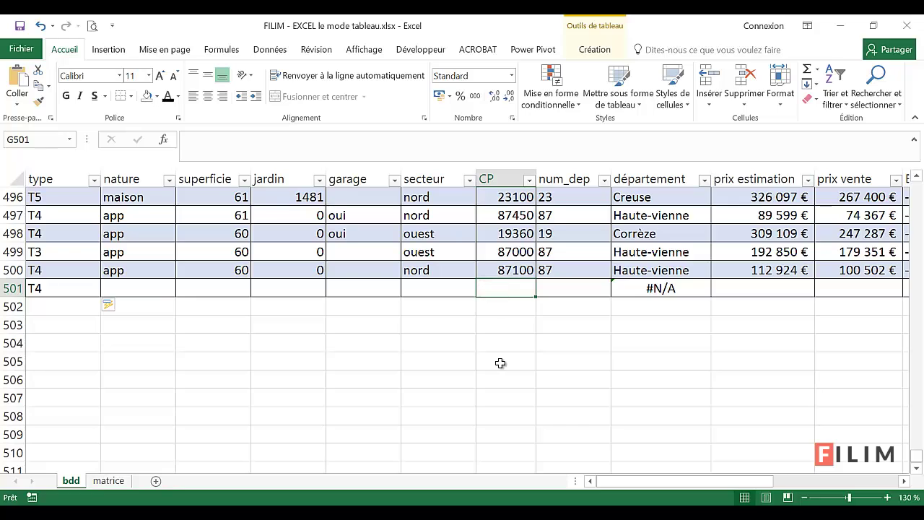
text(19)
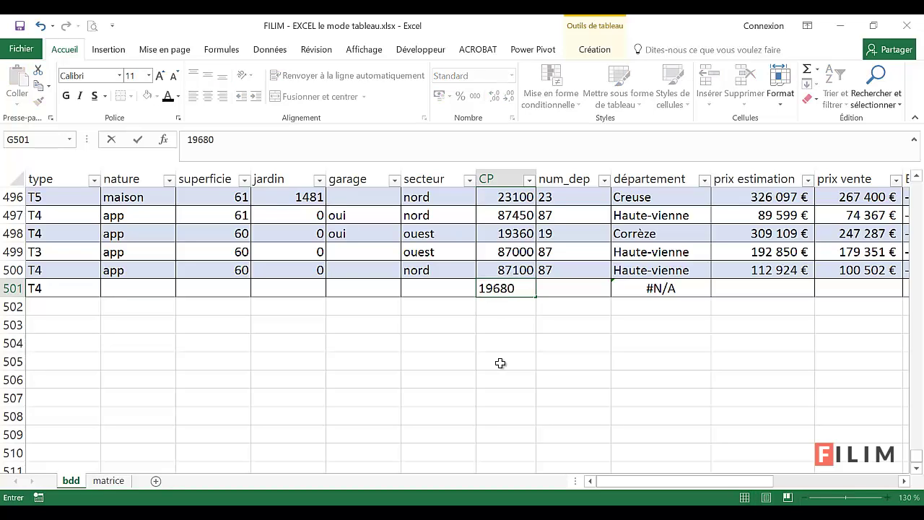
text(680)
key(Return)
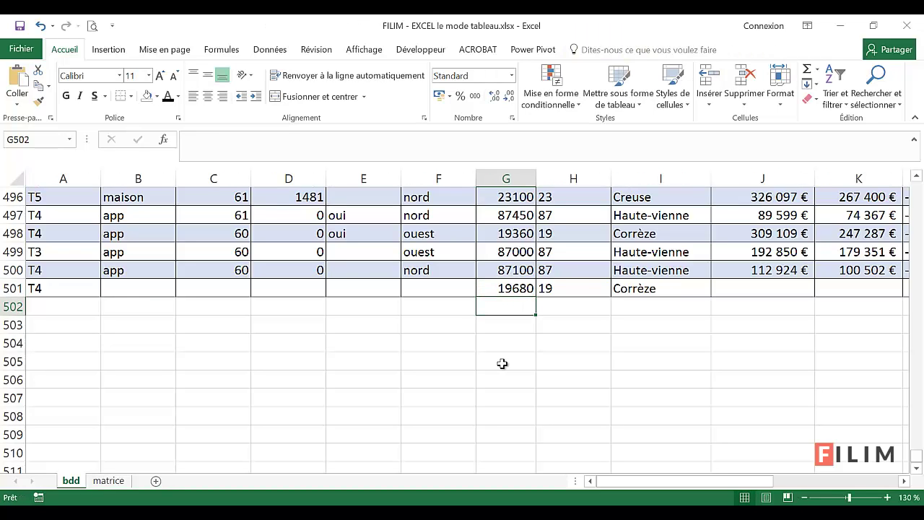
Step: Enter 185000 as the prix estimation and 182000 as the prix vente of the new record in row 501
drag(707, 482, 789, 471)
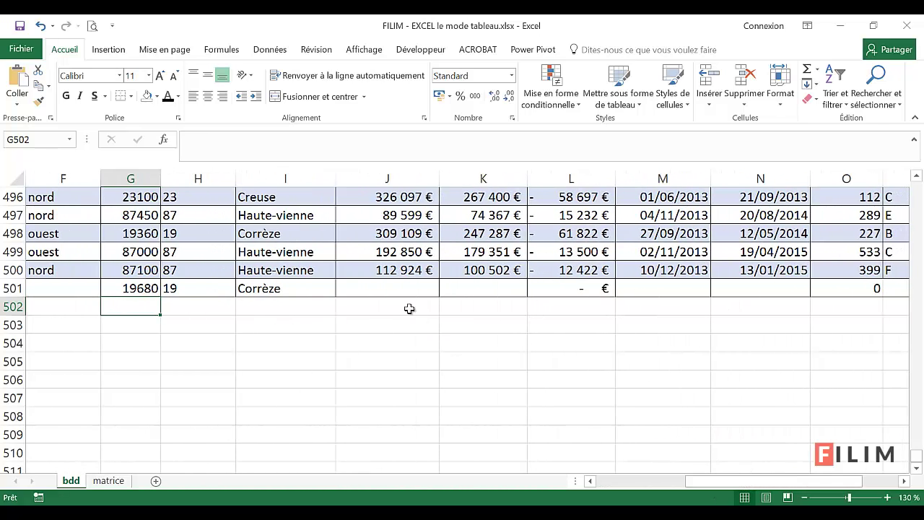
click(398, 286)
text(1)
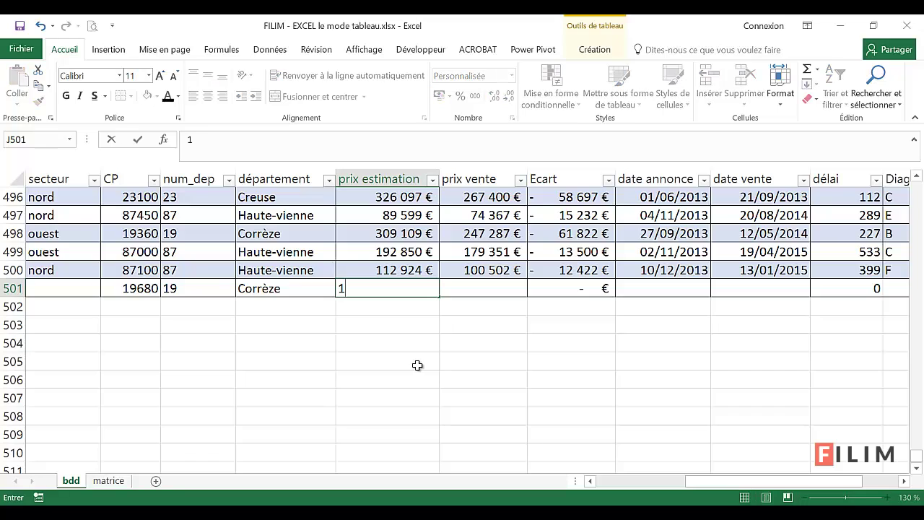
text(85000)
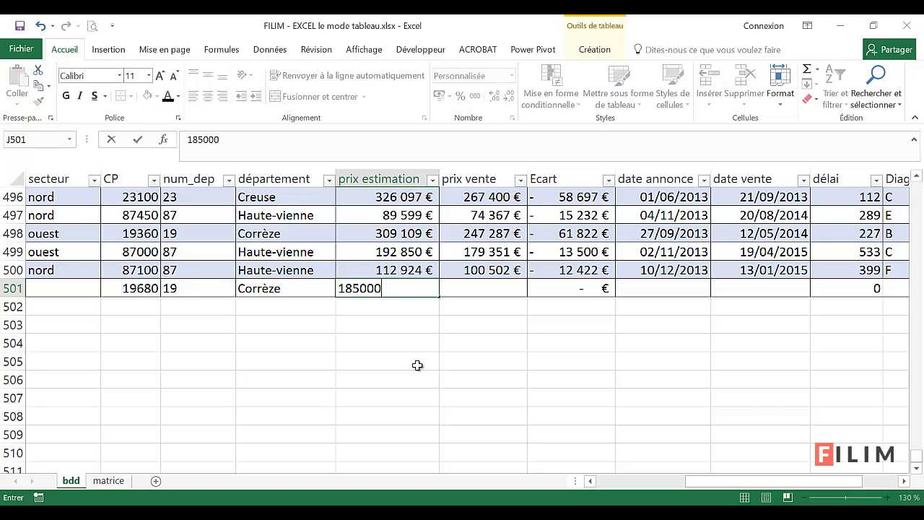
key(Tab)
text(1820)
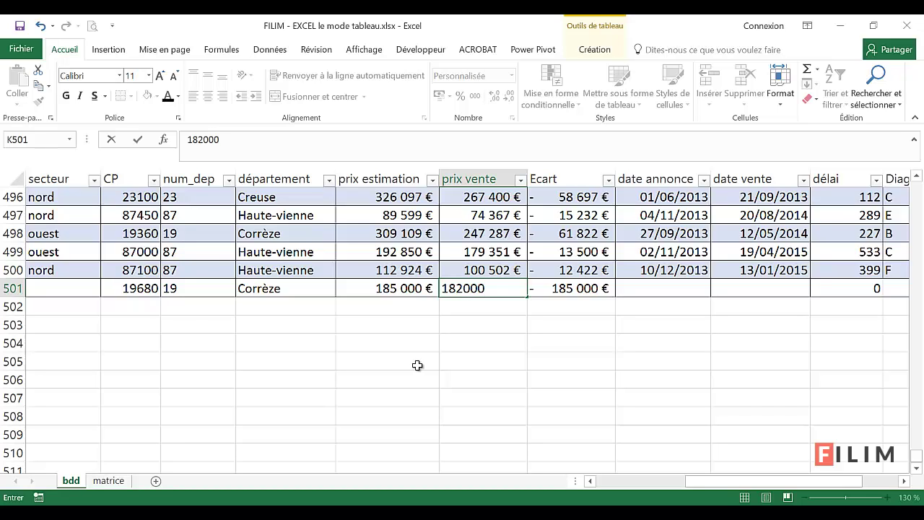
key(Return)
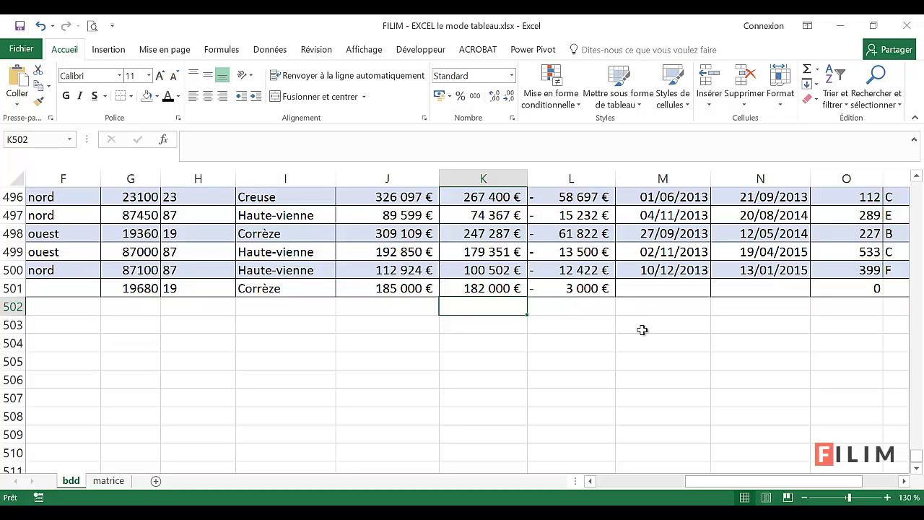
Step: Check the immobilier name in the workbook's list of defined names and in the table's design properties
drag(773, 484, 577, 491)
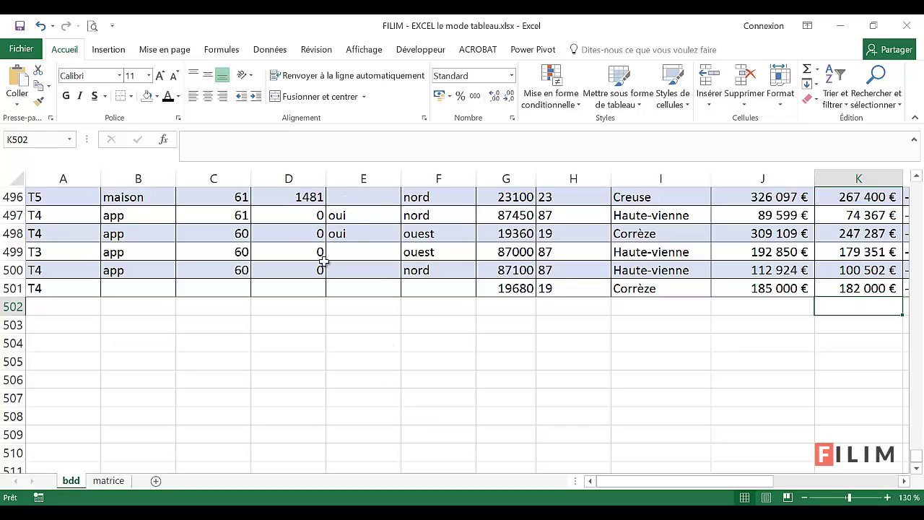
click(71, 139)
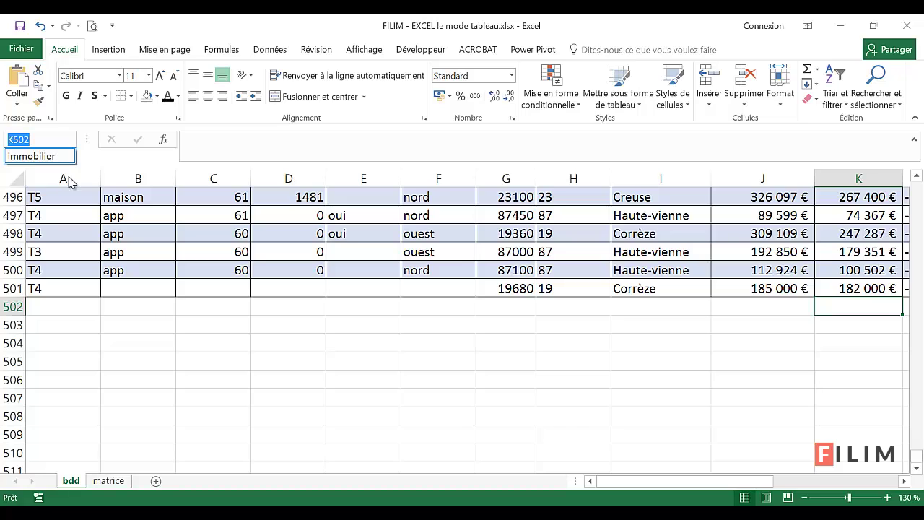
click(293, 217)
click(306, 210)
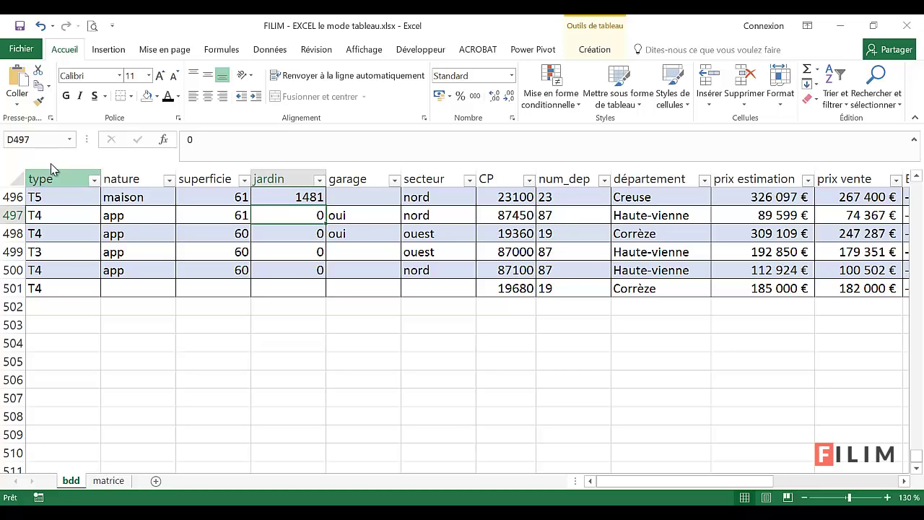
click(70, 143)
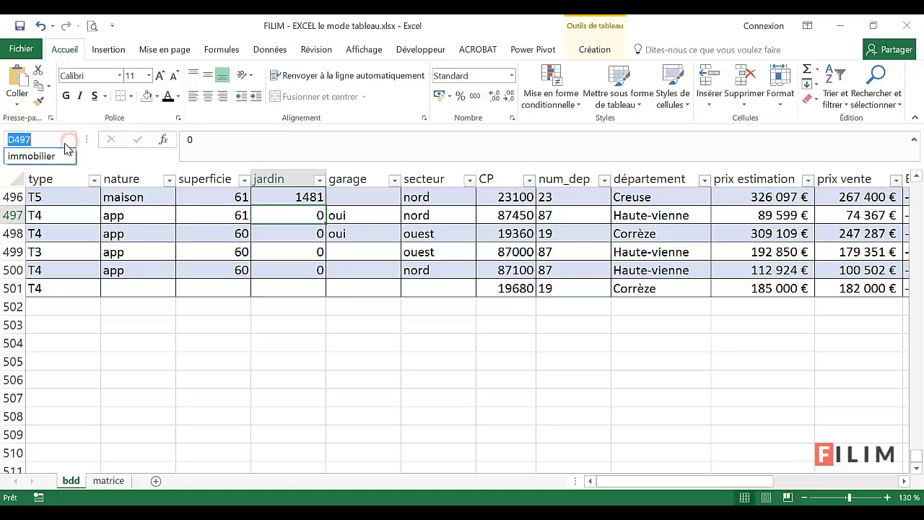
click(194, 222)
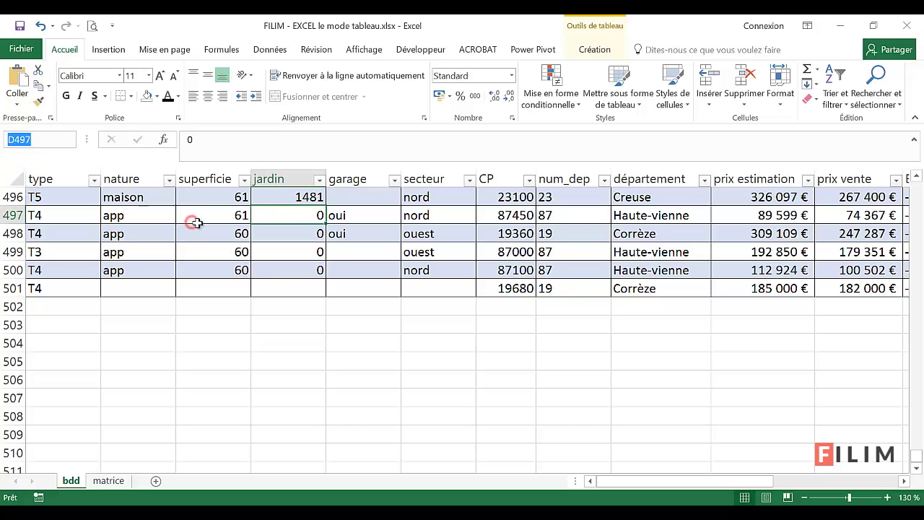
click(587, 55)
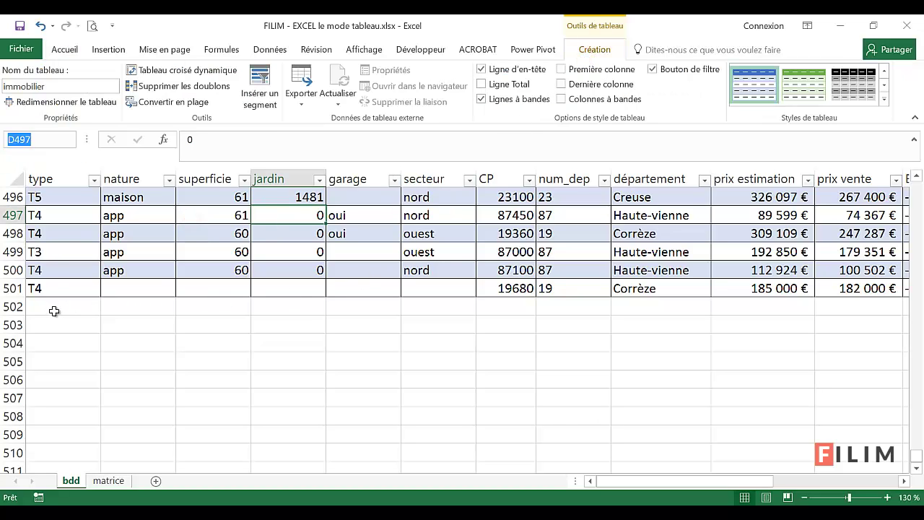
Step: Examine the empty rows below the table and review the design tools available for it, including the export options
drag(55, 311, 681, 344)
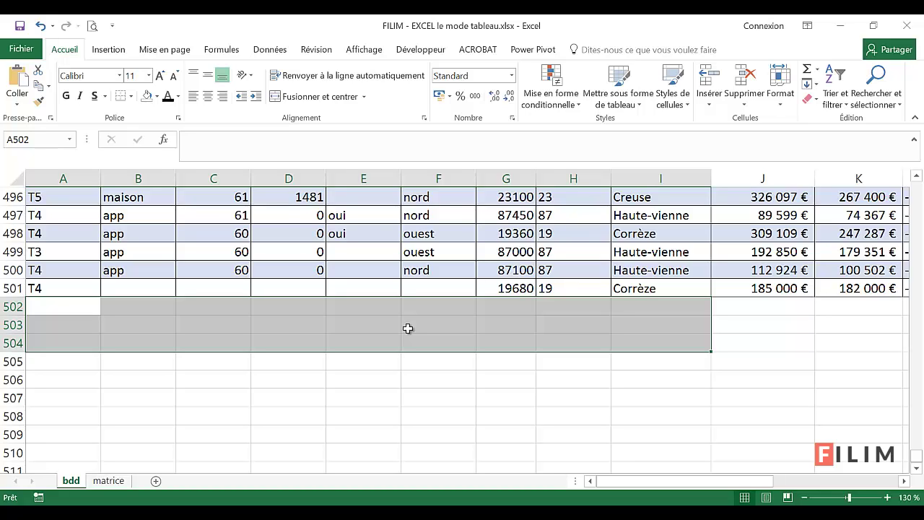
click(464, 266)
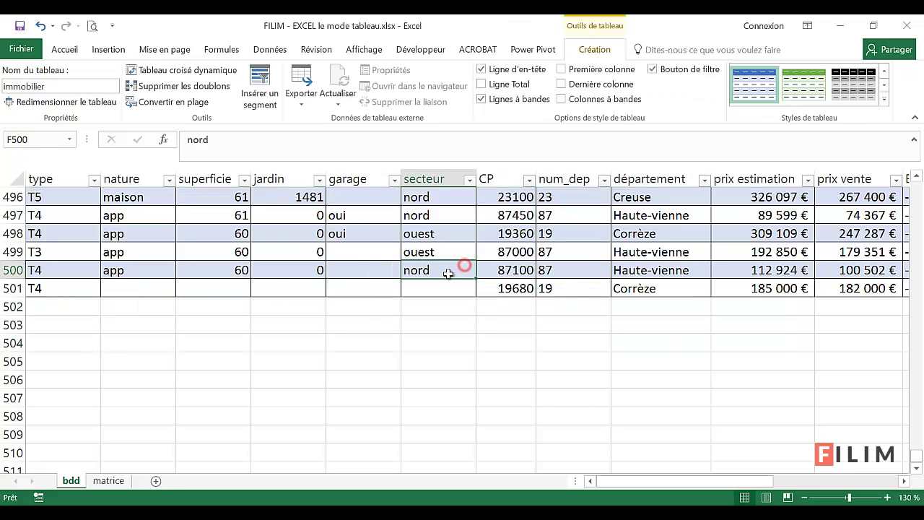
scroll(462, 285, up, 2)
click(467, 311)
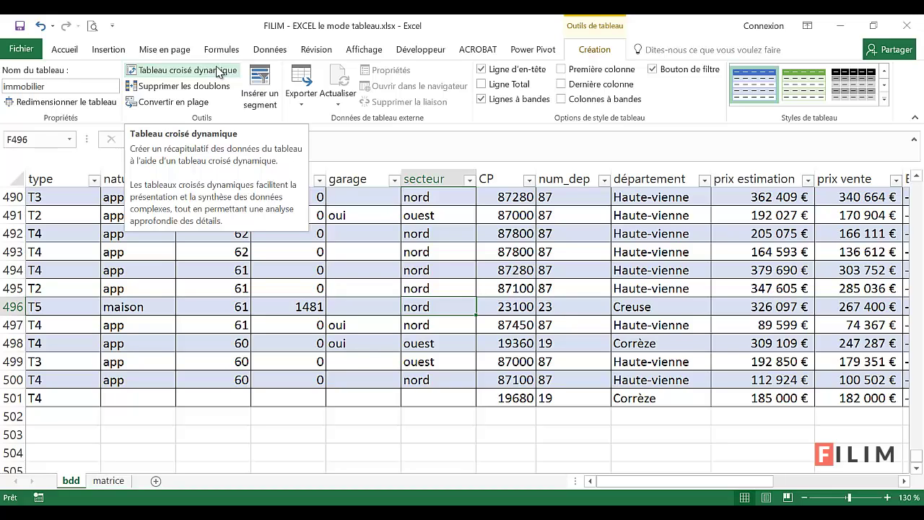
click(236, 271)
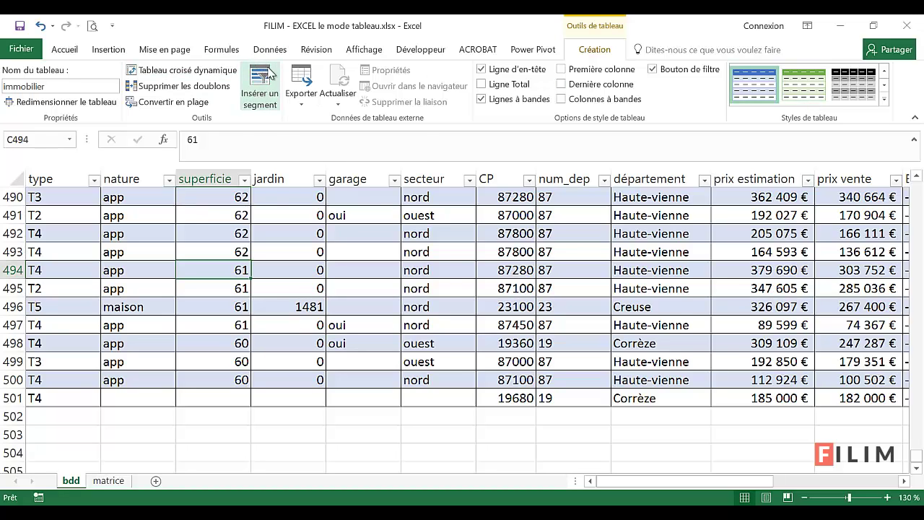
click(306, 103)
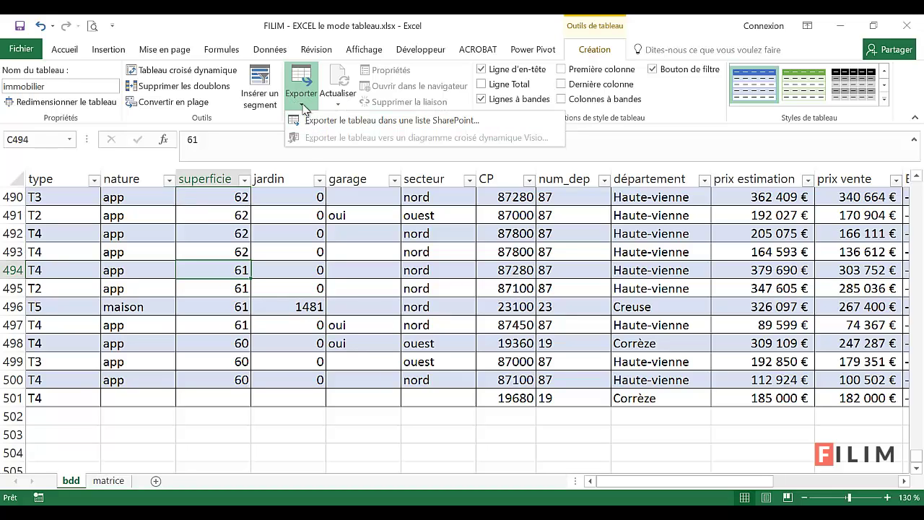
click(302, 106)
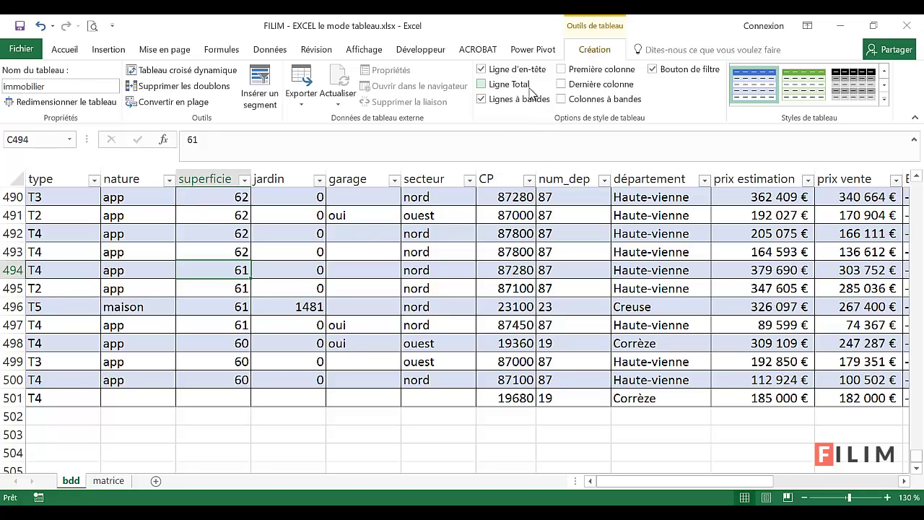
Step: Switch the table's total row on and off again, and its banded rows off and back on
click(506, 85)
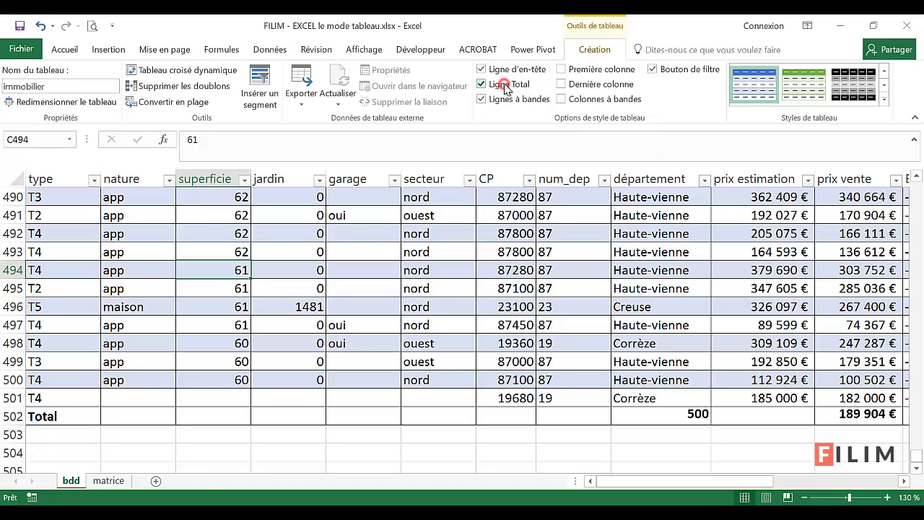
click(506, 85)
click(504, 102)
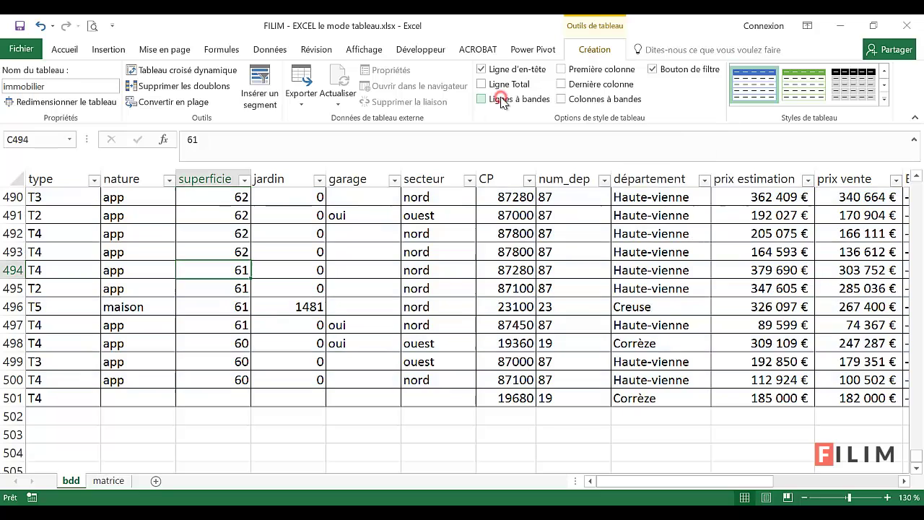
click(502, 101)
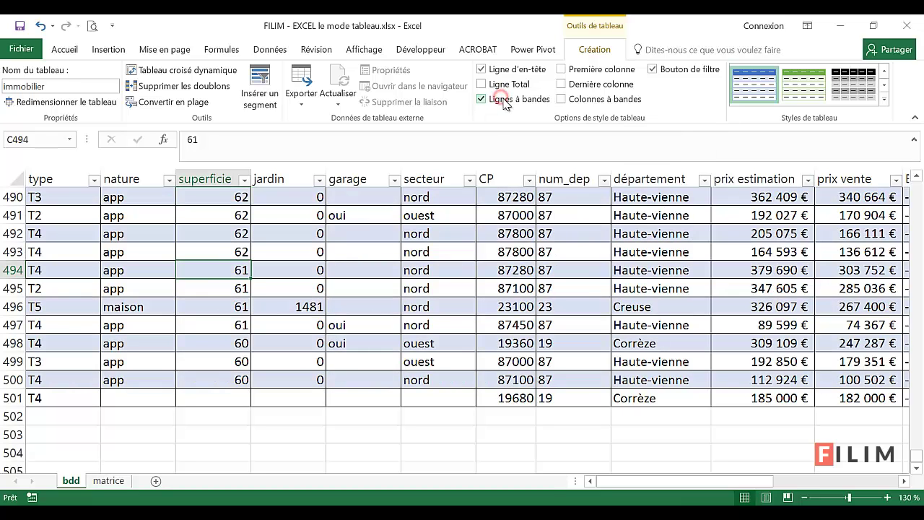
Step: Turn on first-column emphasis for the table, and try banded columns before switching them off again
click(571, 70)
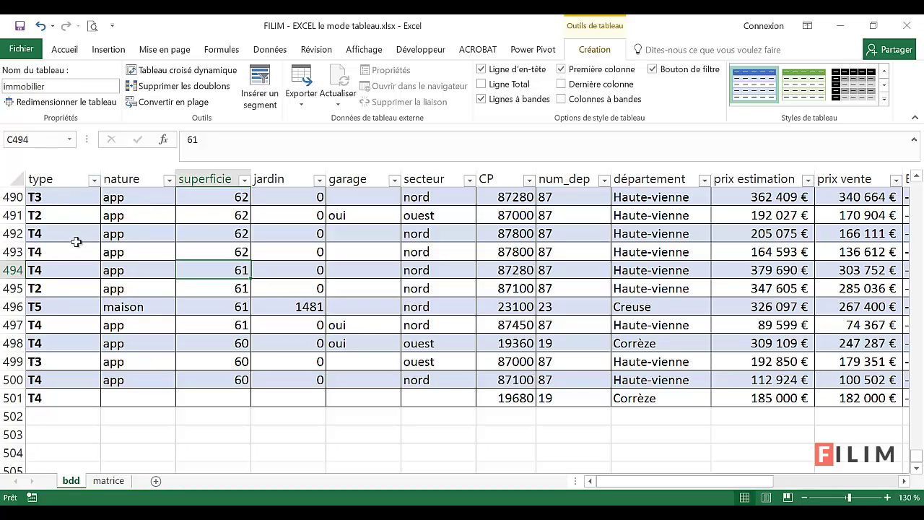
click(583, 99)
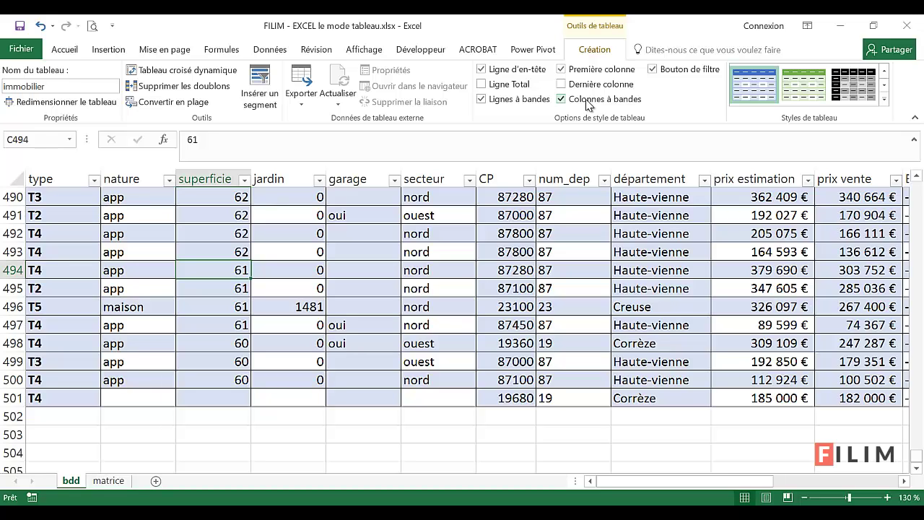
click(591, 101)
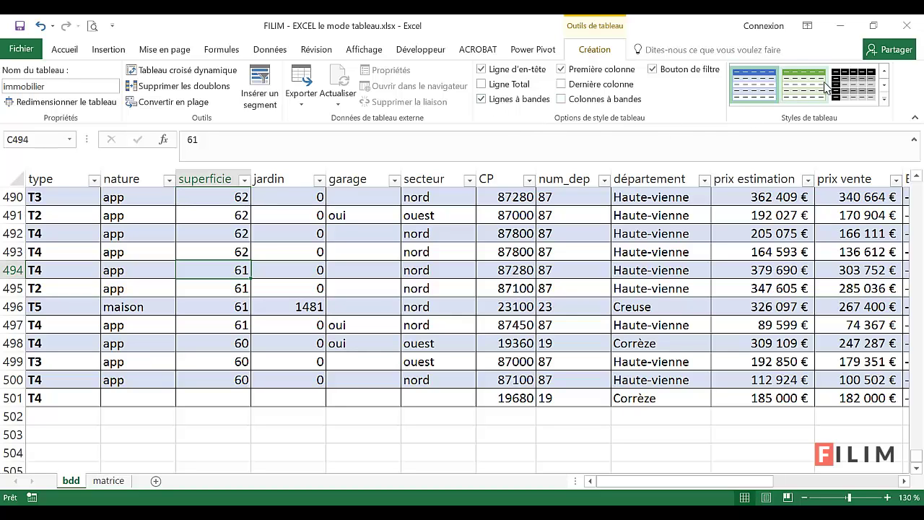
Step: Examine the table style gallery and the formattable elements of a new table style, and cancel without creating one
click(885, 99)
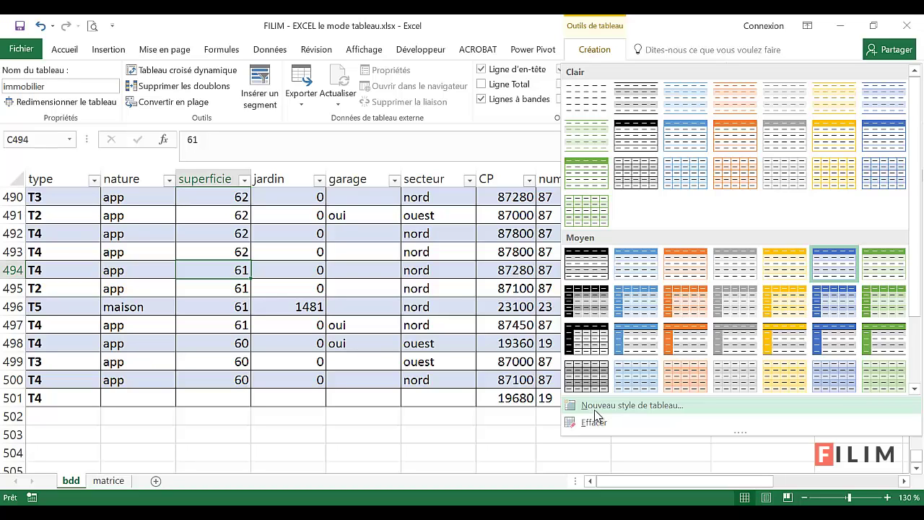
click(596, 414)
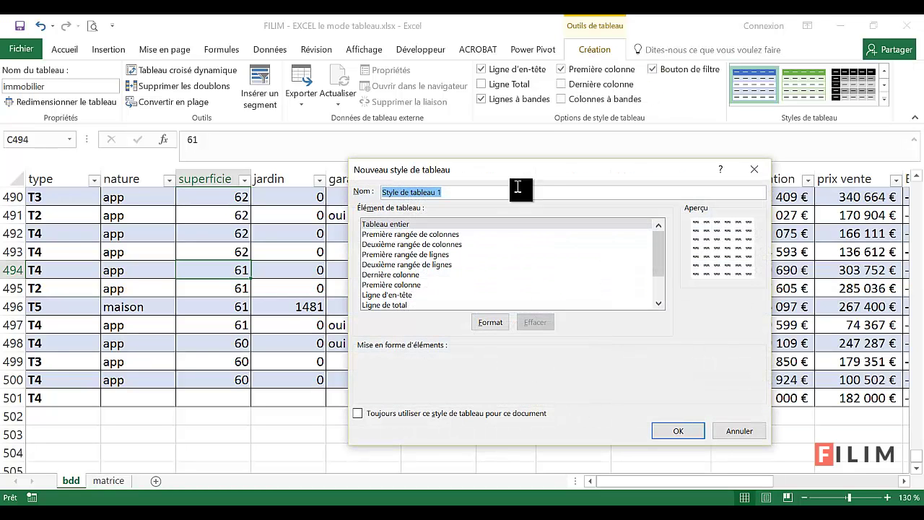
drag(523, 163, 522, 140)
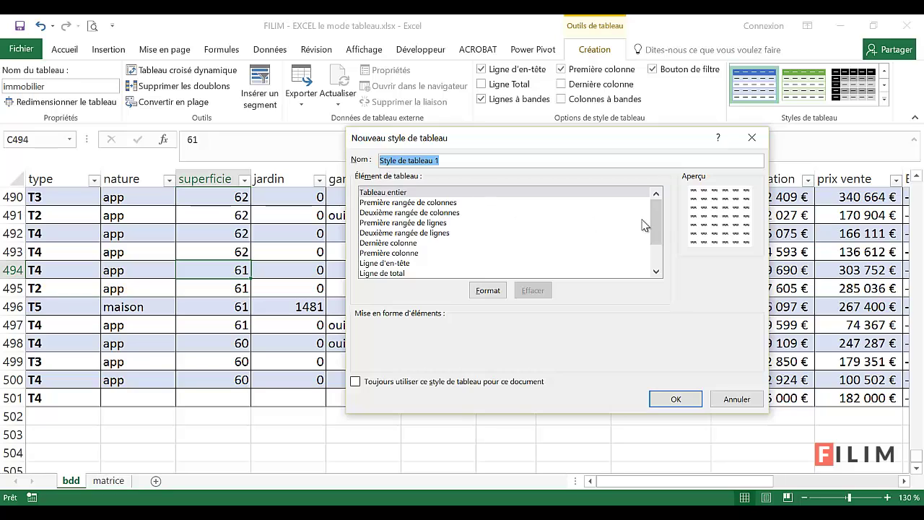
mouse_move(660, 222)
mouse_down()
mouse_move(662, 257)
mouse_move(654, 209)
mouse_up()
click(498, 203)
click(499, 223)
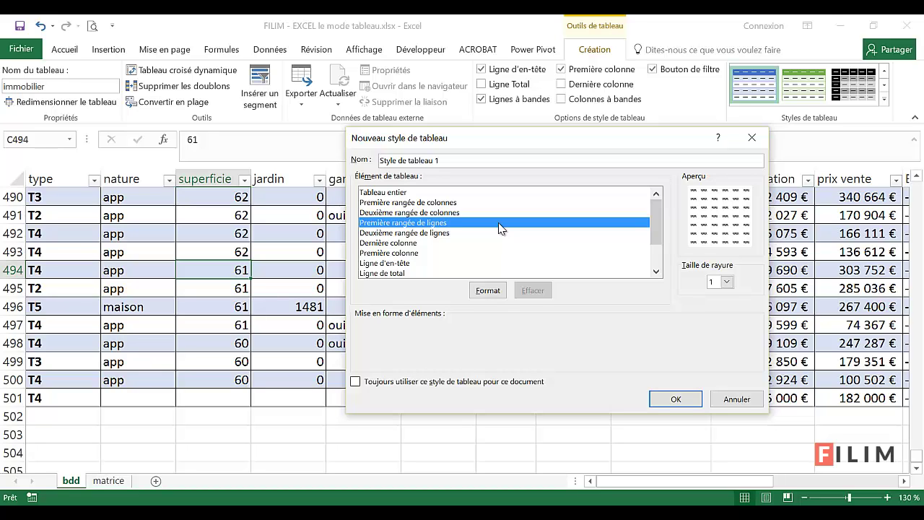
click(715, 399)
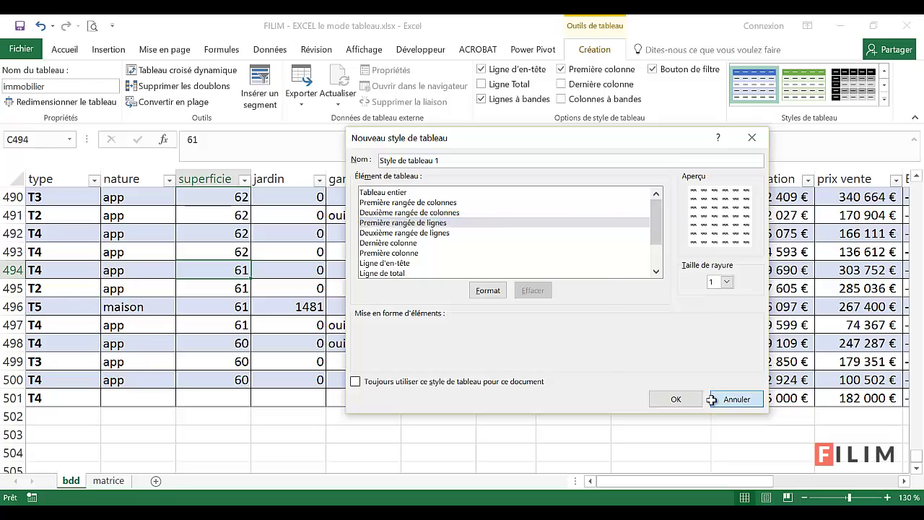
click(430, 293)
Step: Return to the start of the table and open the Ecart formula of the first record for inspection
scroll(426, 296, up, 10)
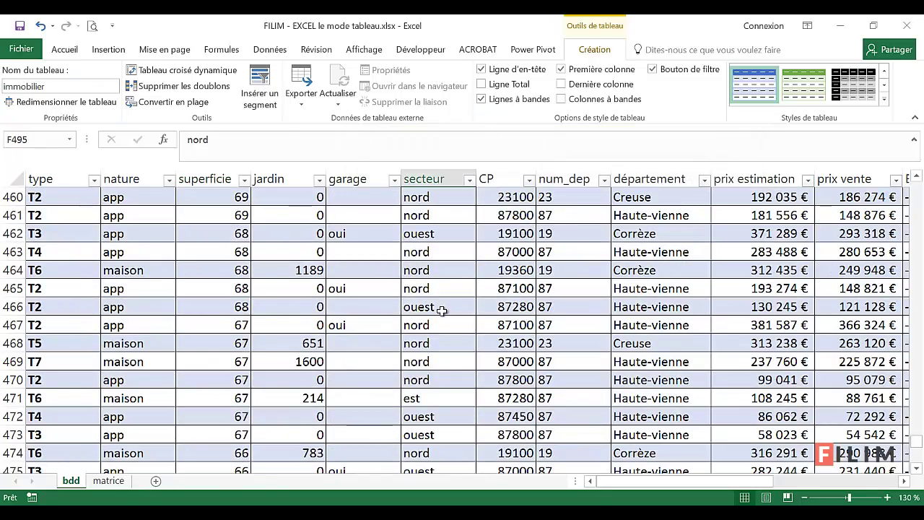
drag(916, 440, 917, 178)
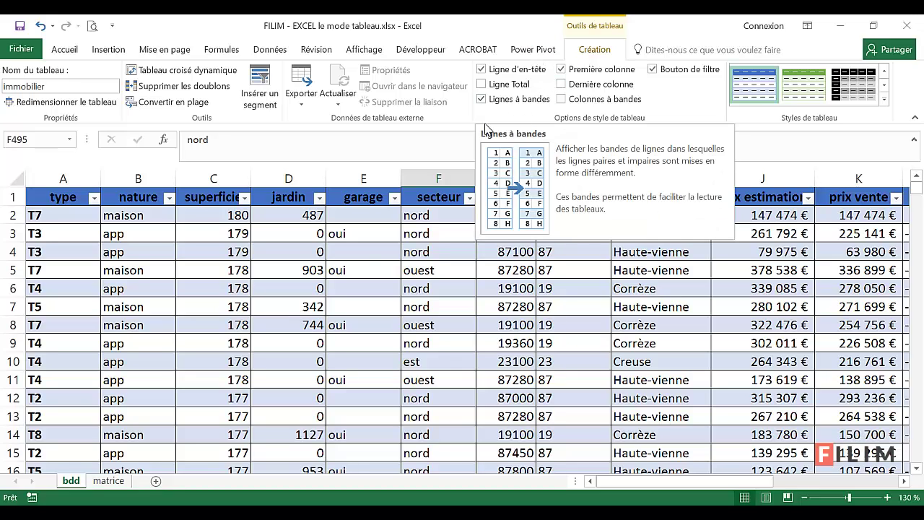
click(370, 253)
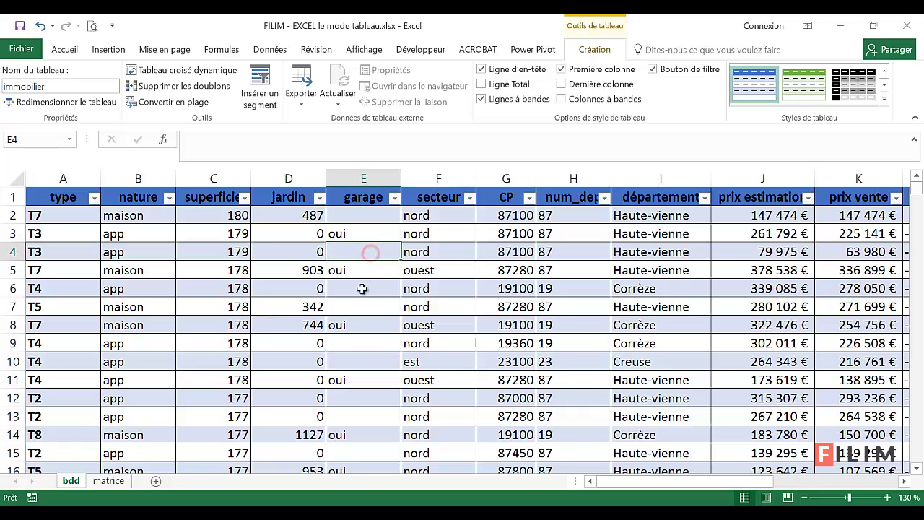
click(363, 289)
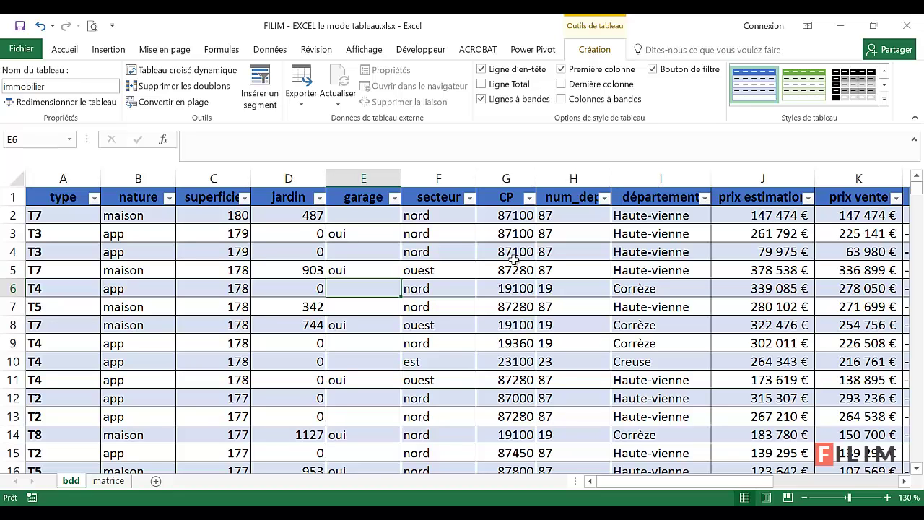
click(904, 481)
click(860, 214)
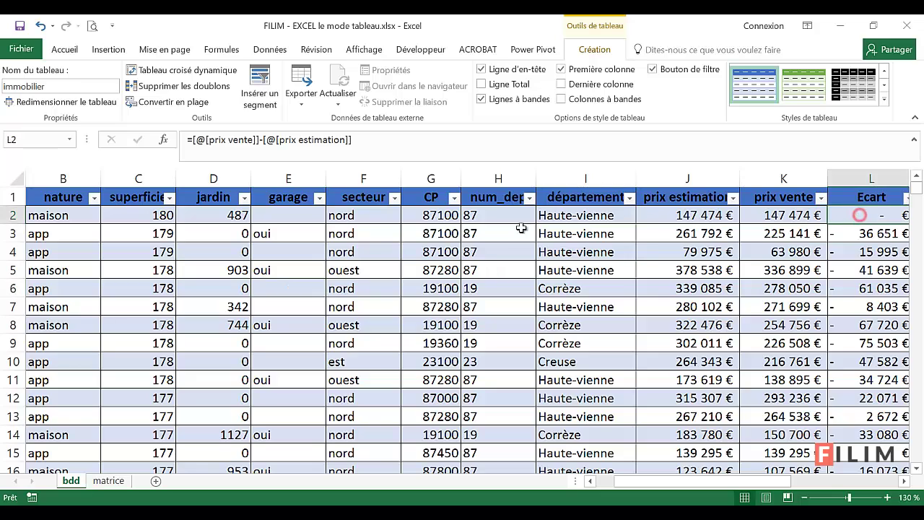
click(373, 139)
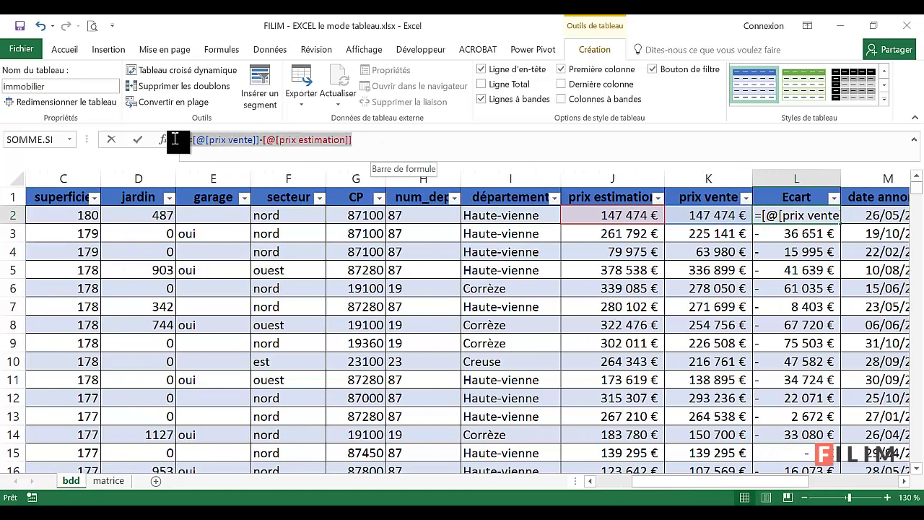
click(366, 135)
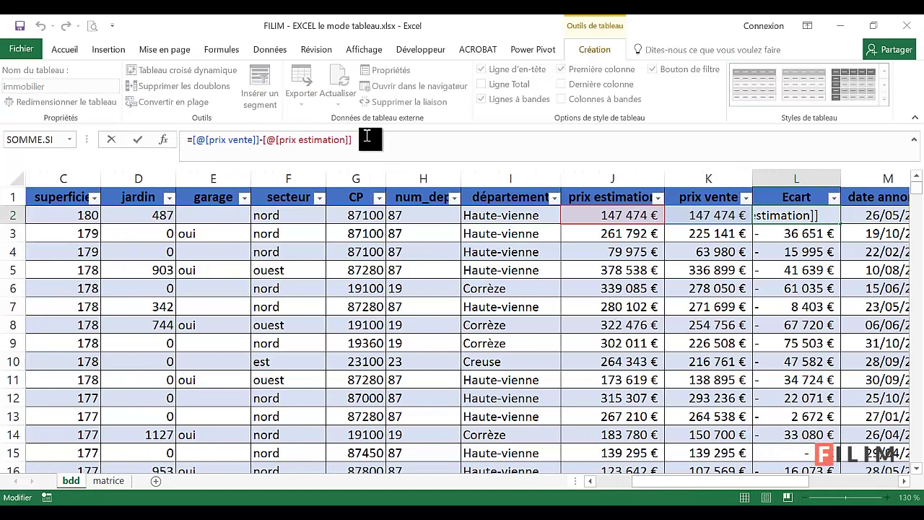